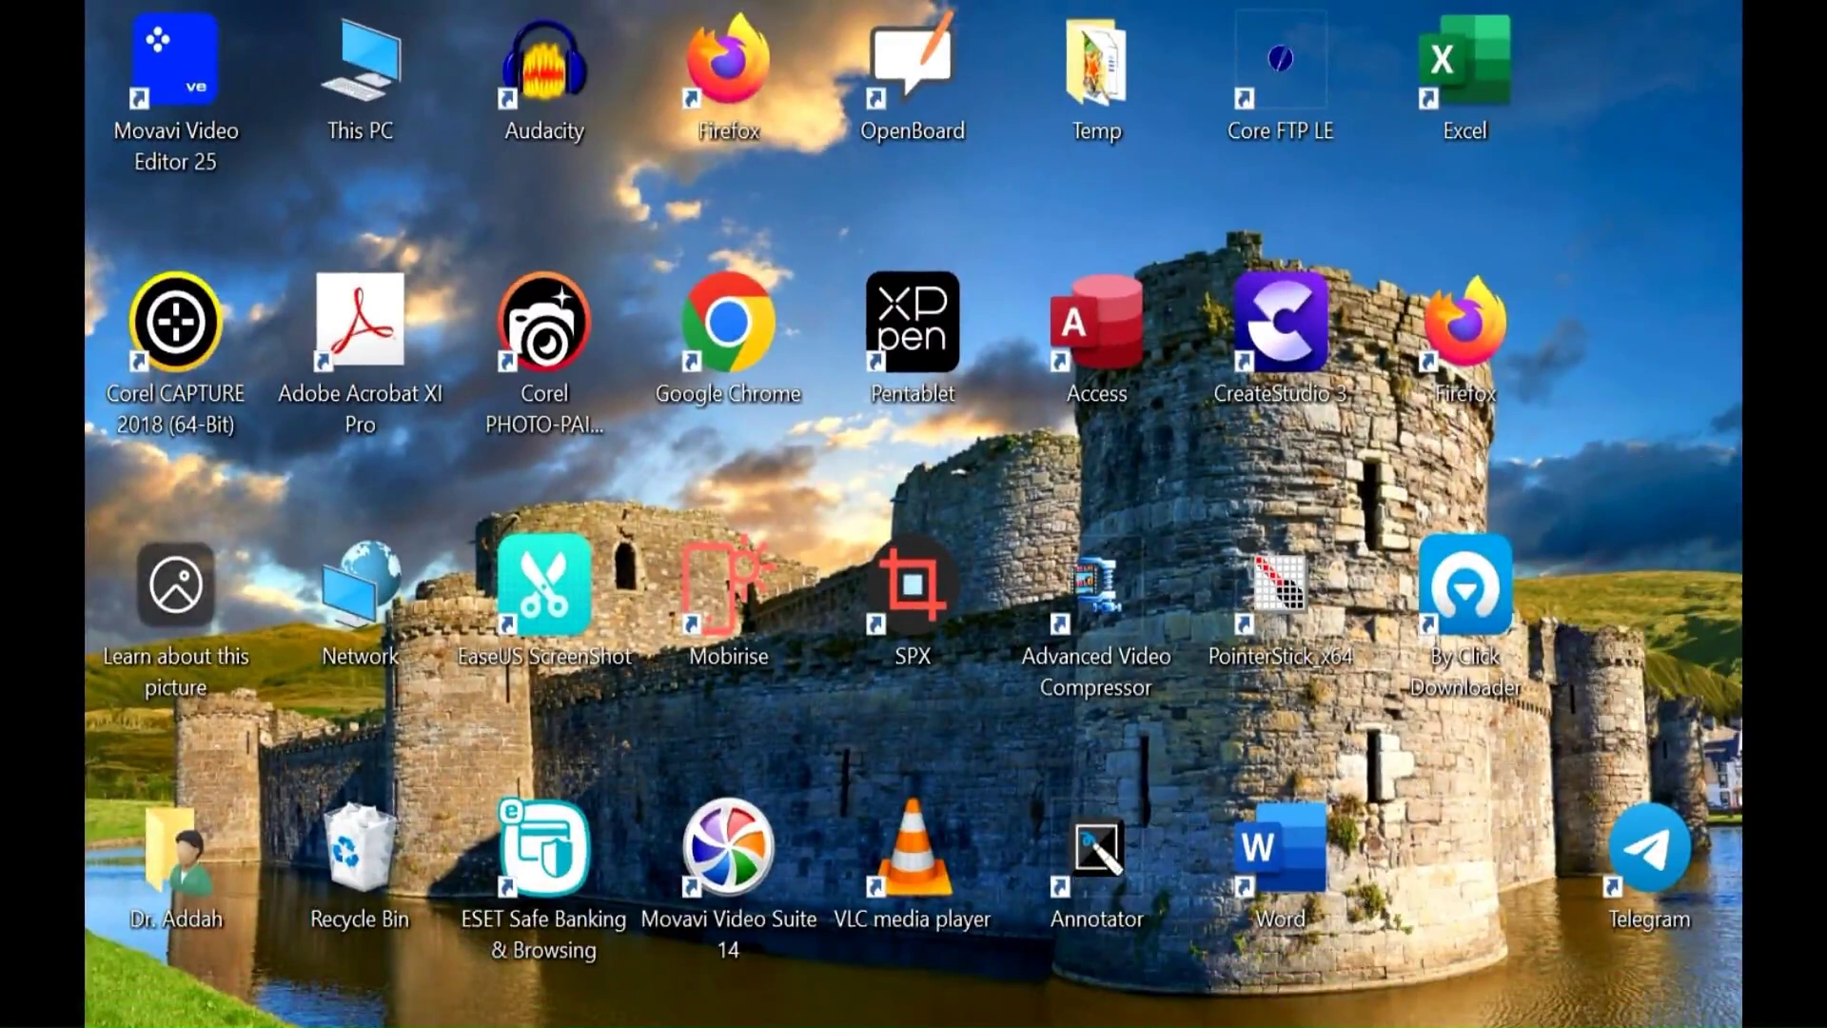
Open USB Drive (L:) from This PC in File Explorer to view its contents
{"action": "key", "text": "super+e"}
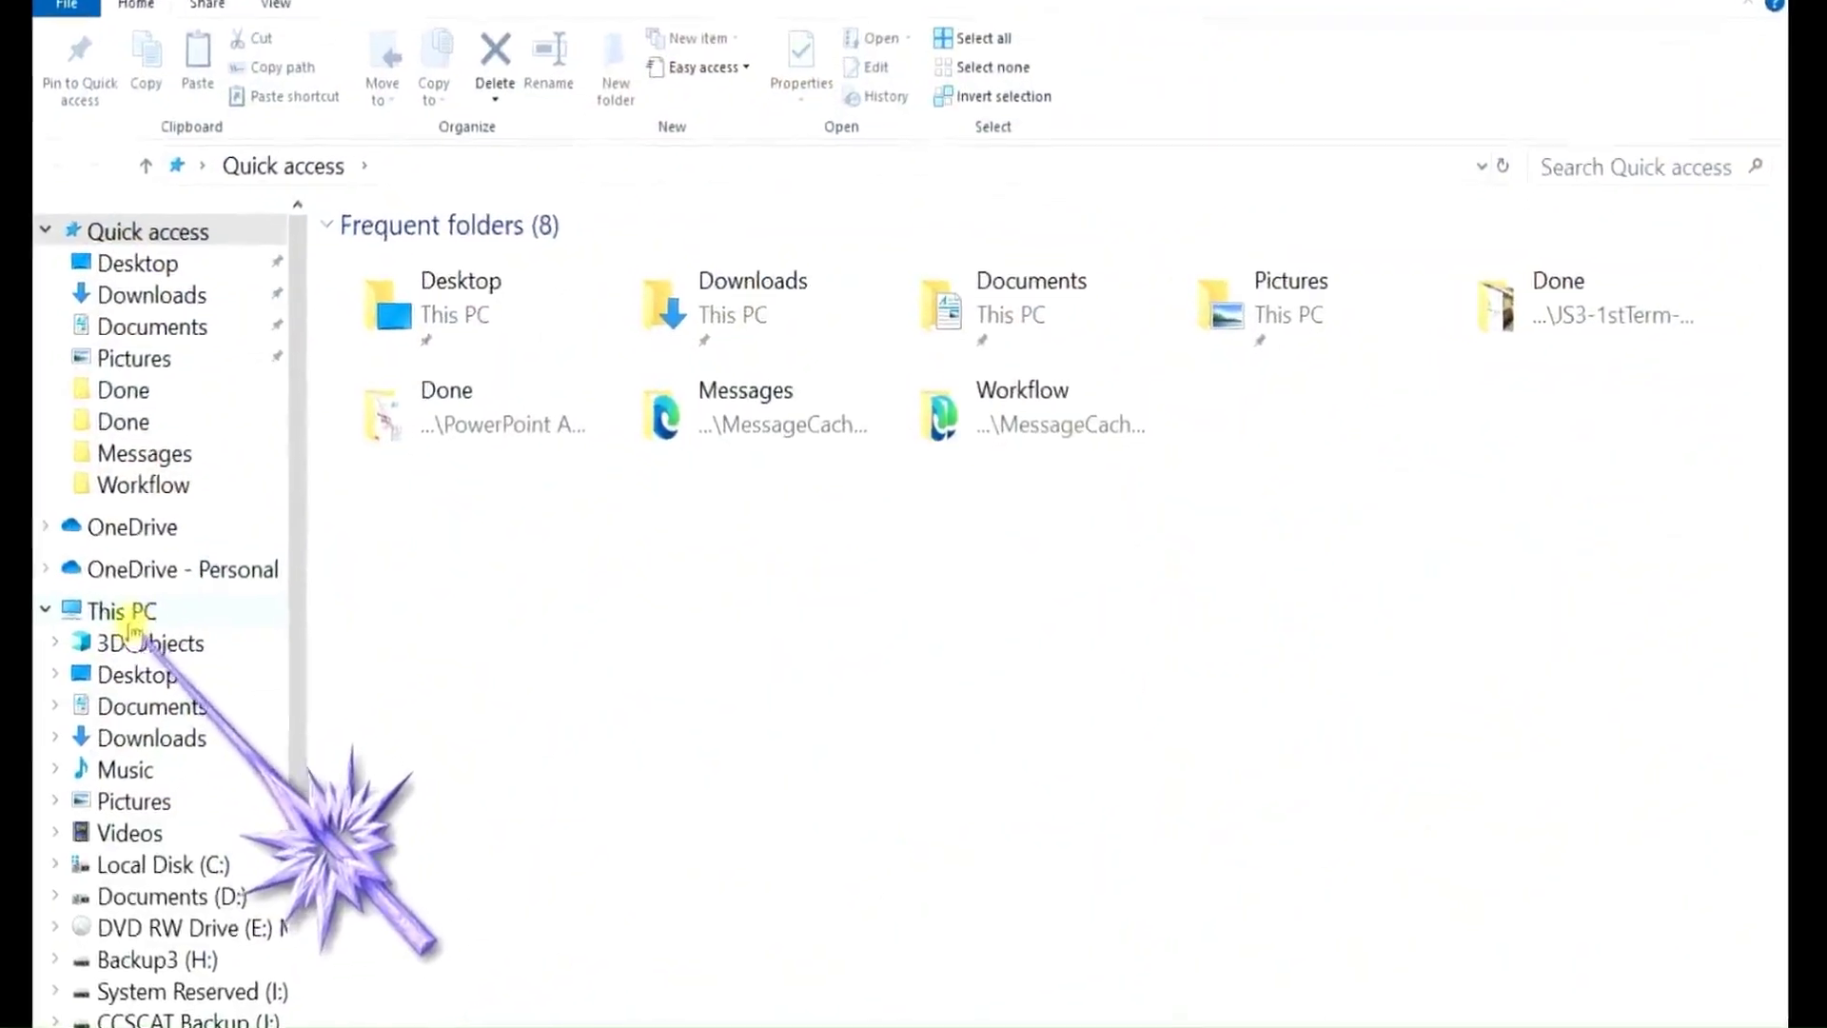
{"action": "left_click", "coordinate": [128, 624]}
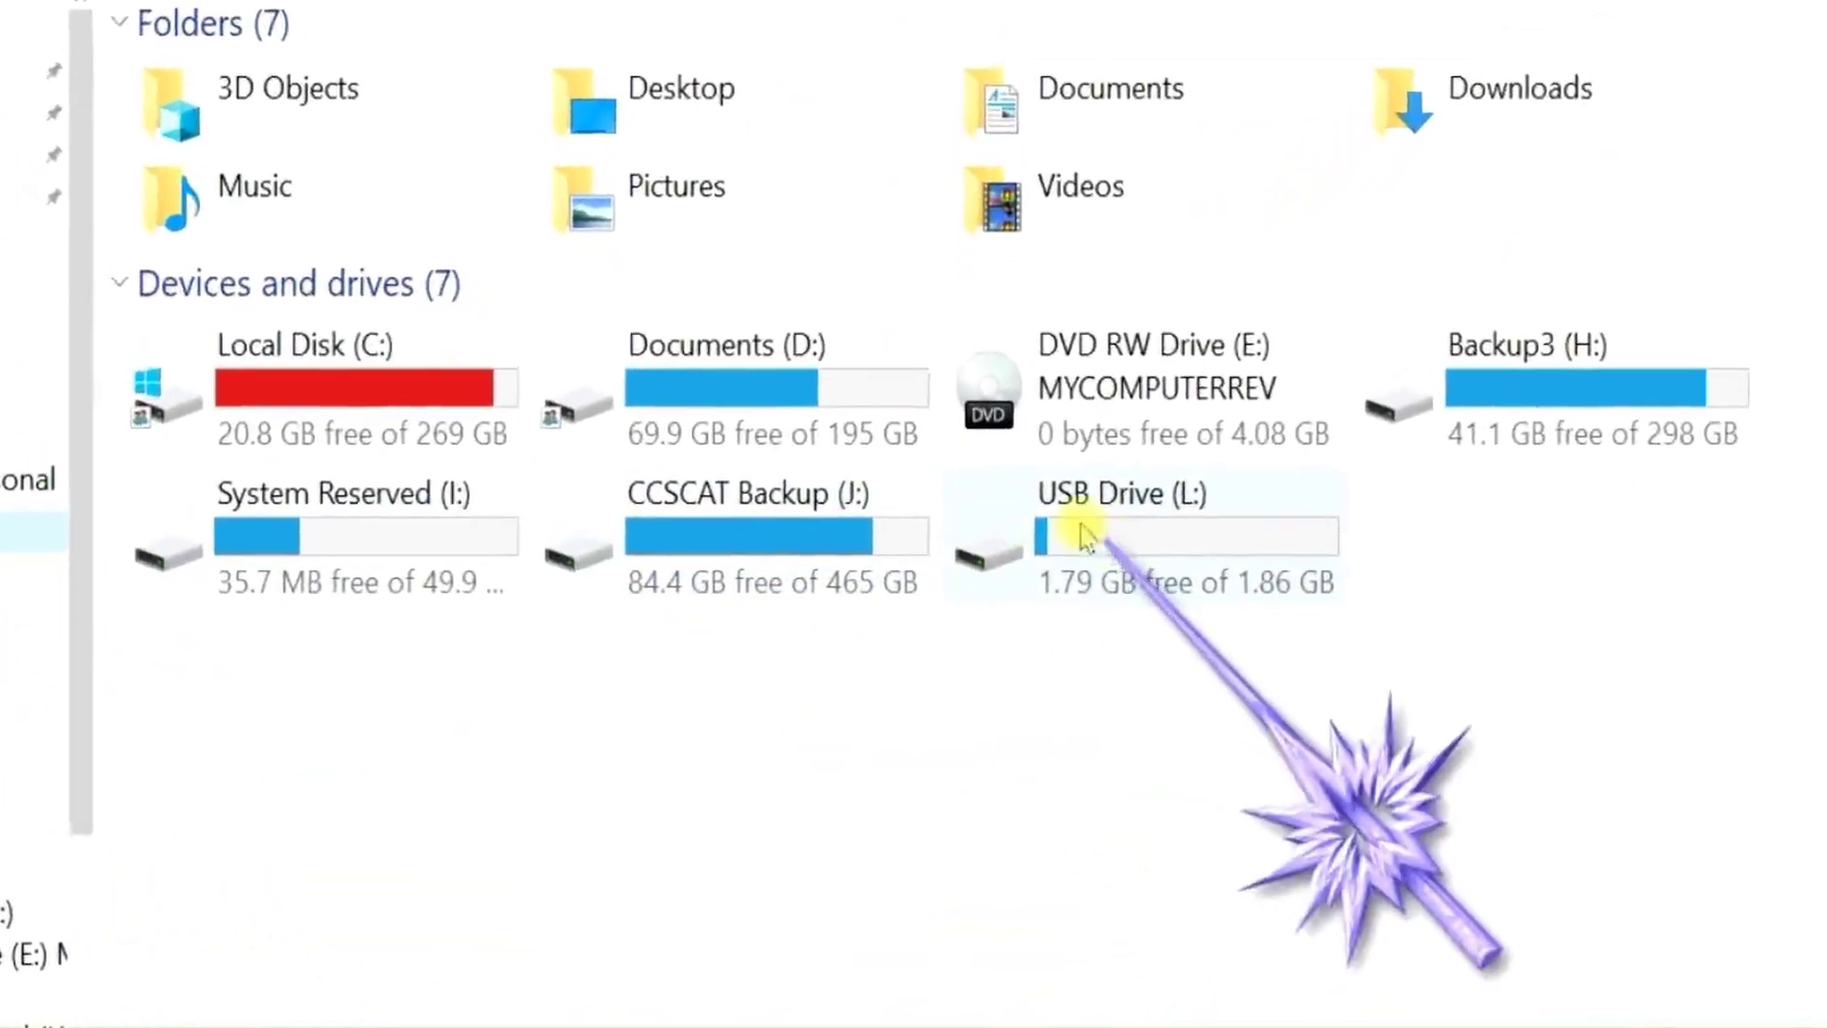
{"action": "mouse_move", "coordinate": [1133, 522]}
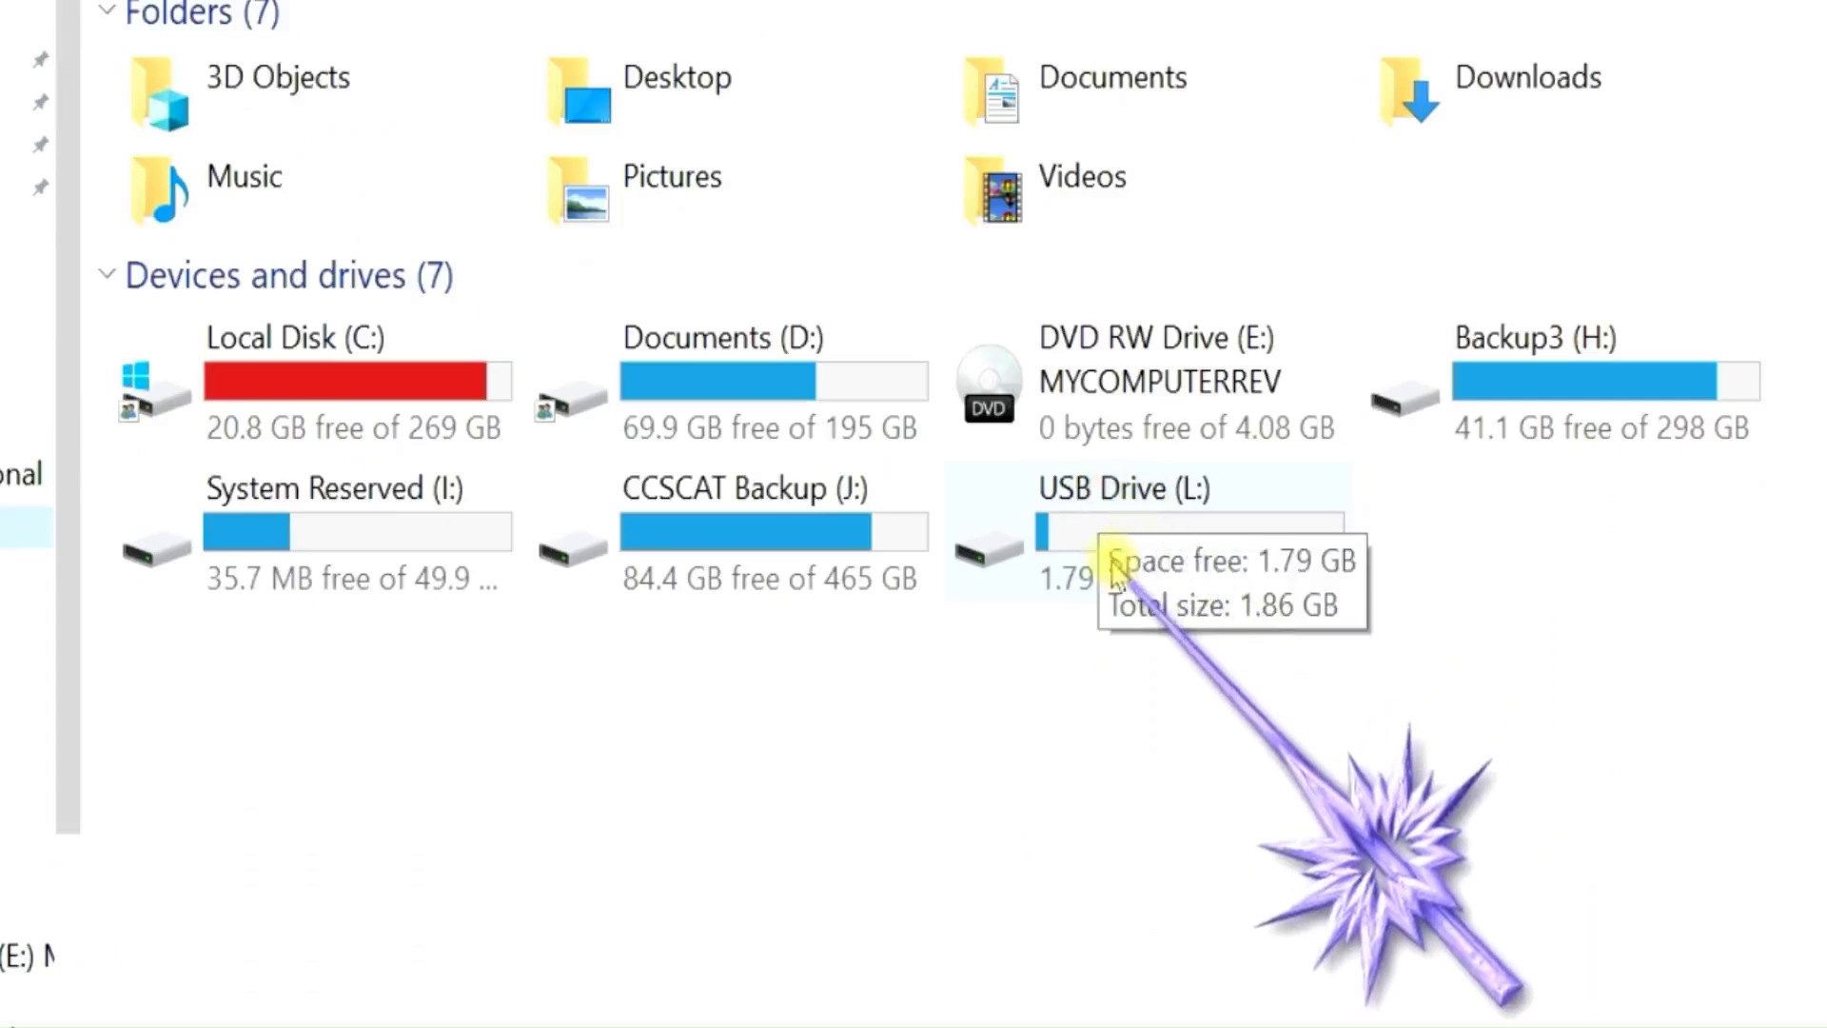
{"action": "double_click", "coordinate": [1107, 522]}
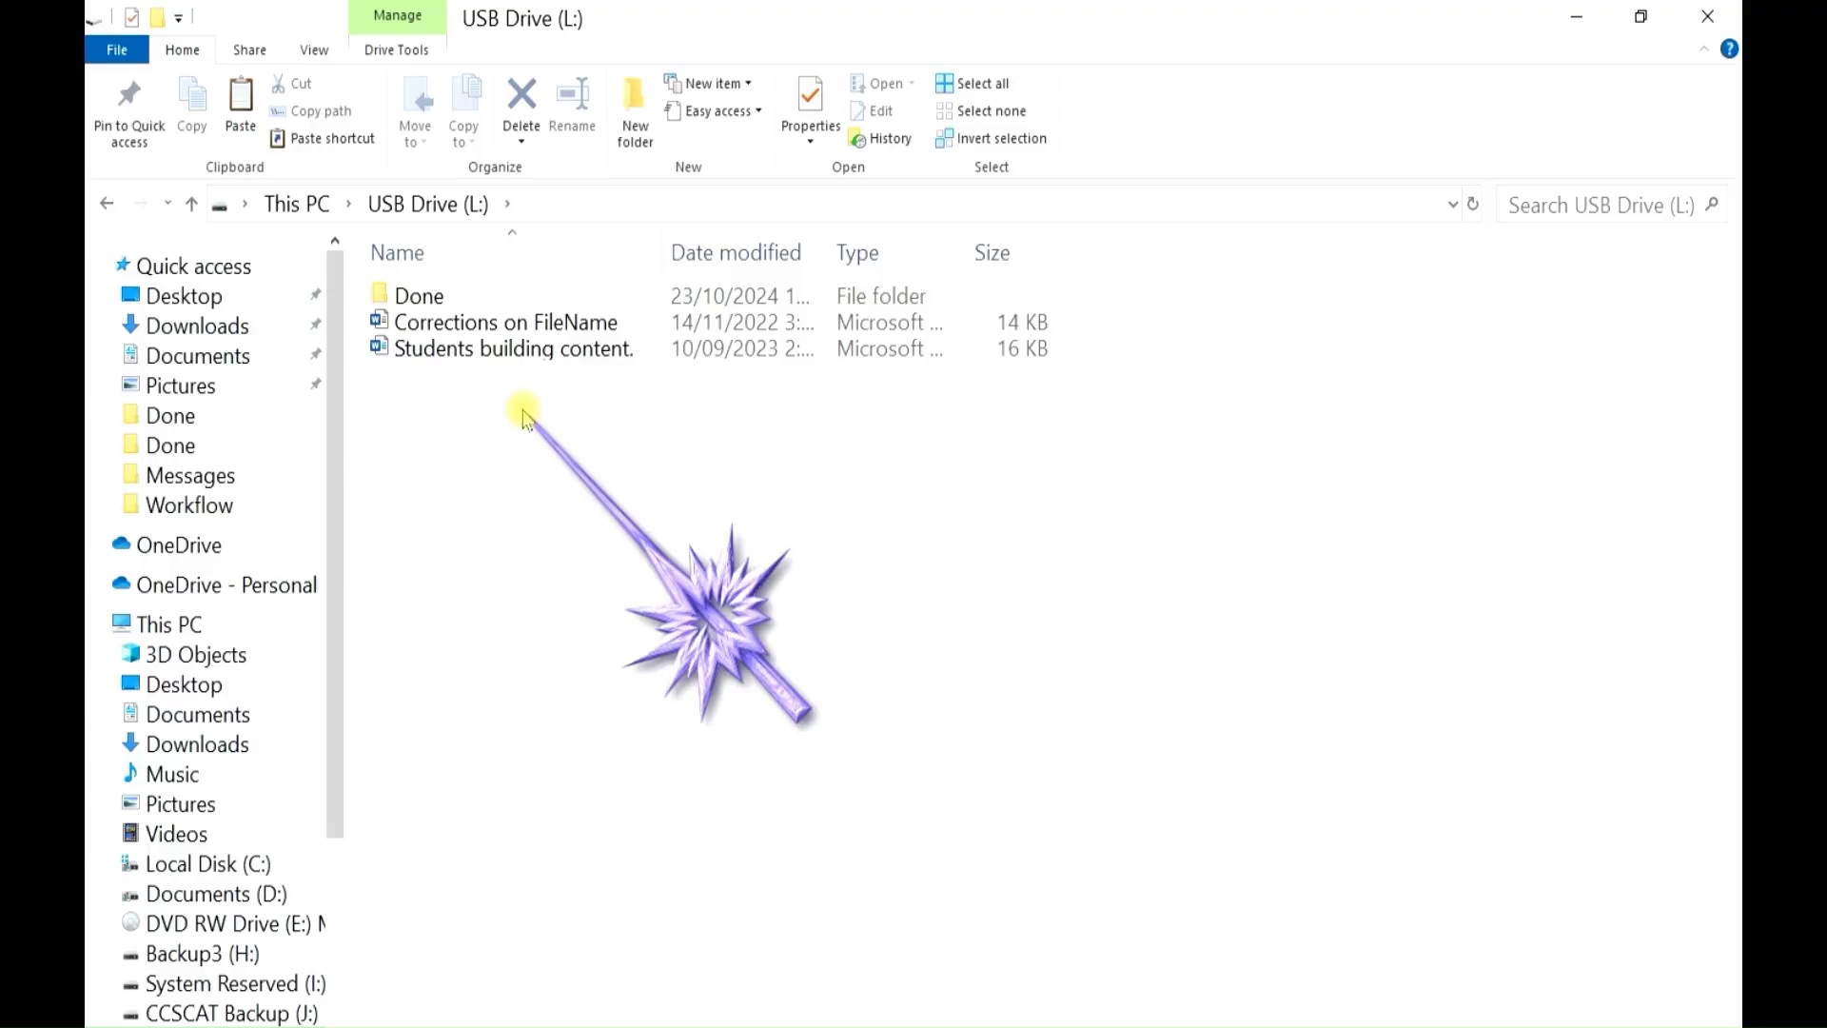
Send a copy of the Customer Order file from the Ms Access folder in Documents to USB Drive (L:)
{"action": "left_click", "coordinate": [228, 359]}
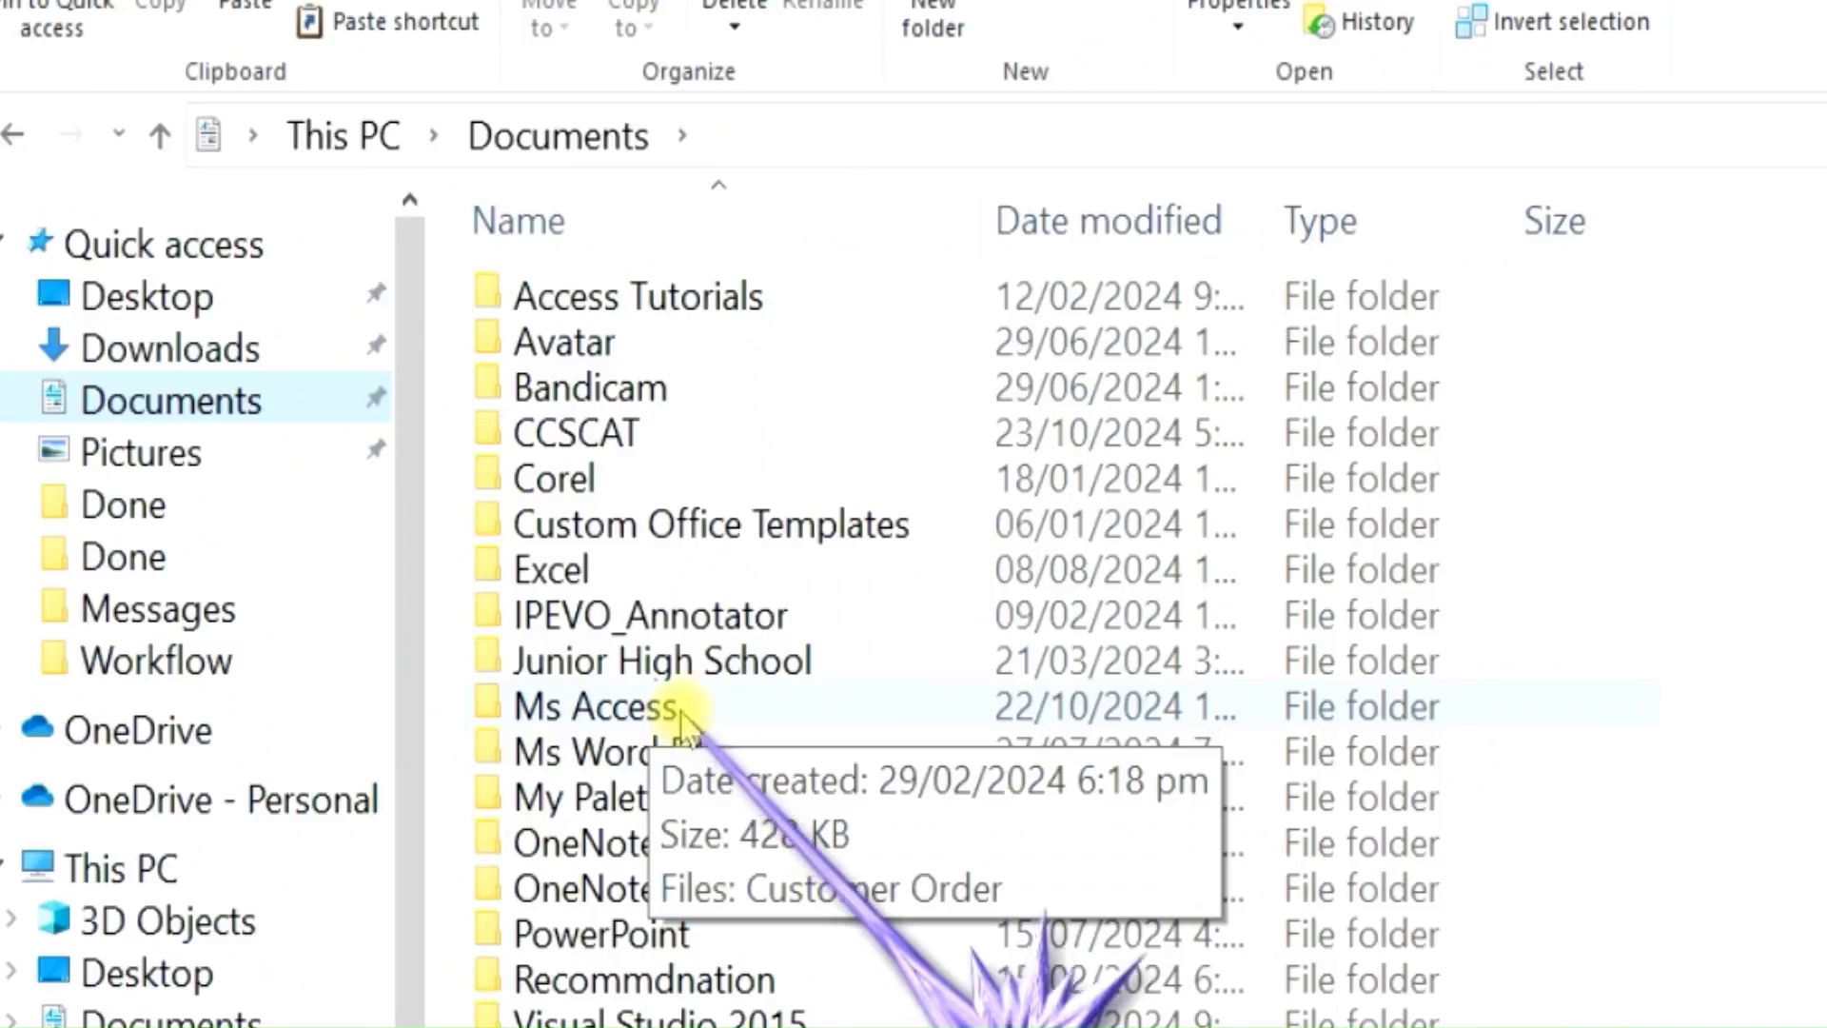
{"action": "double_click", "coordinate": [681, 716]}
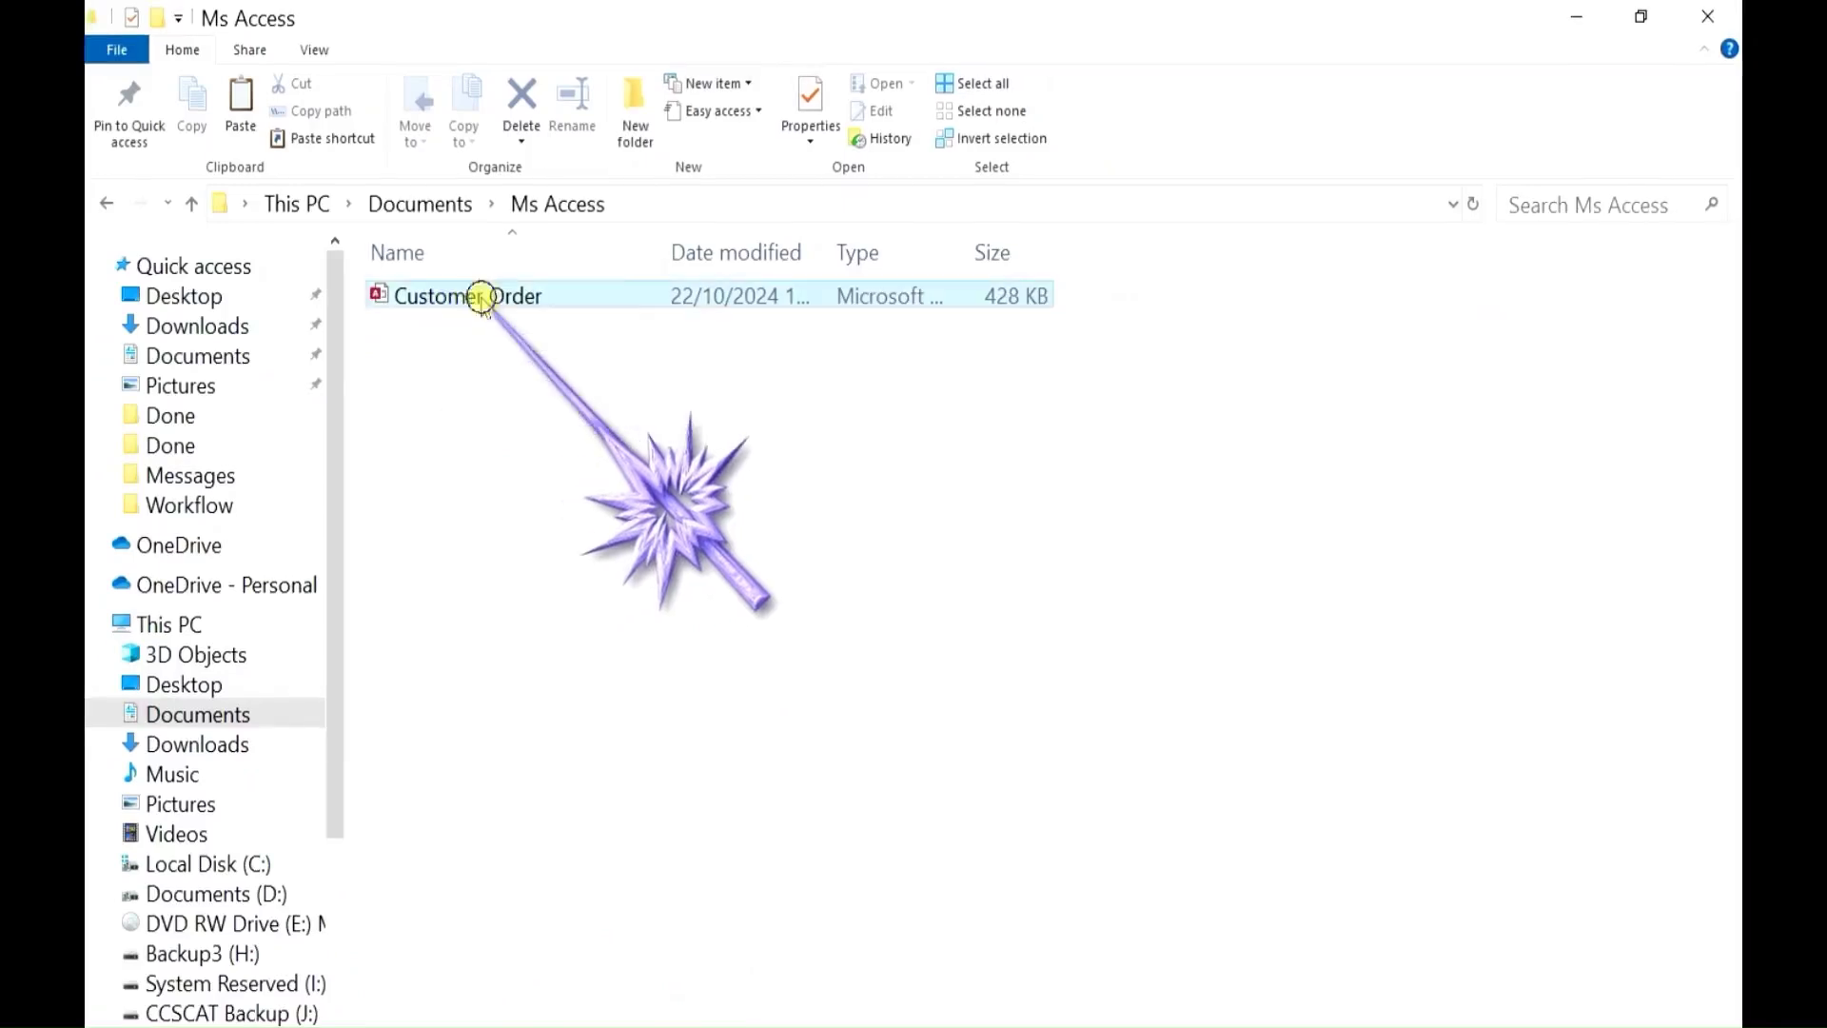
{"action": "right_click", "coordinate": [482, 303]}
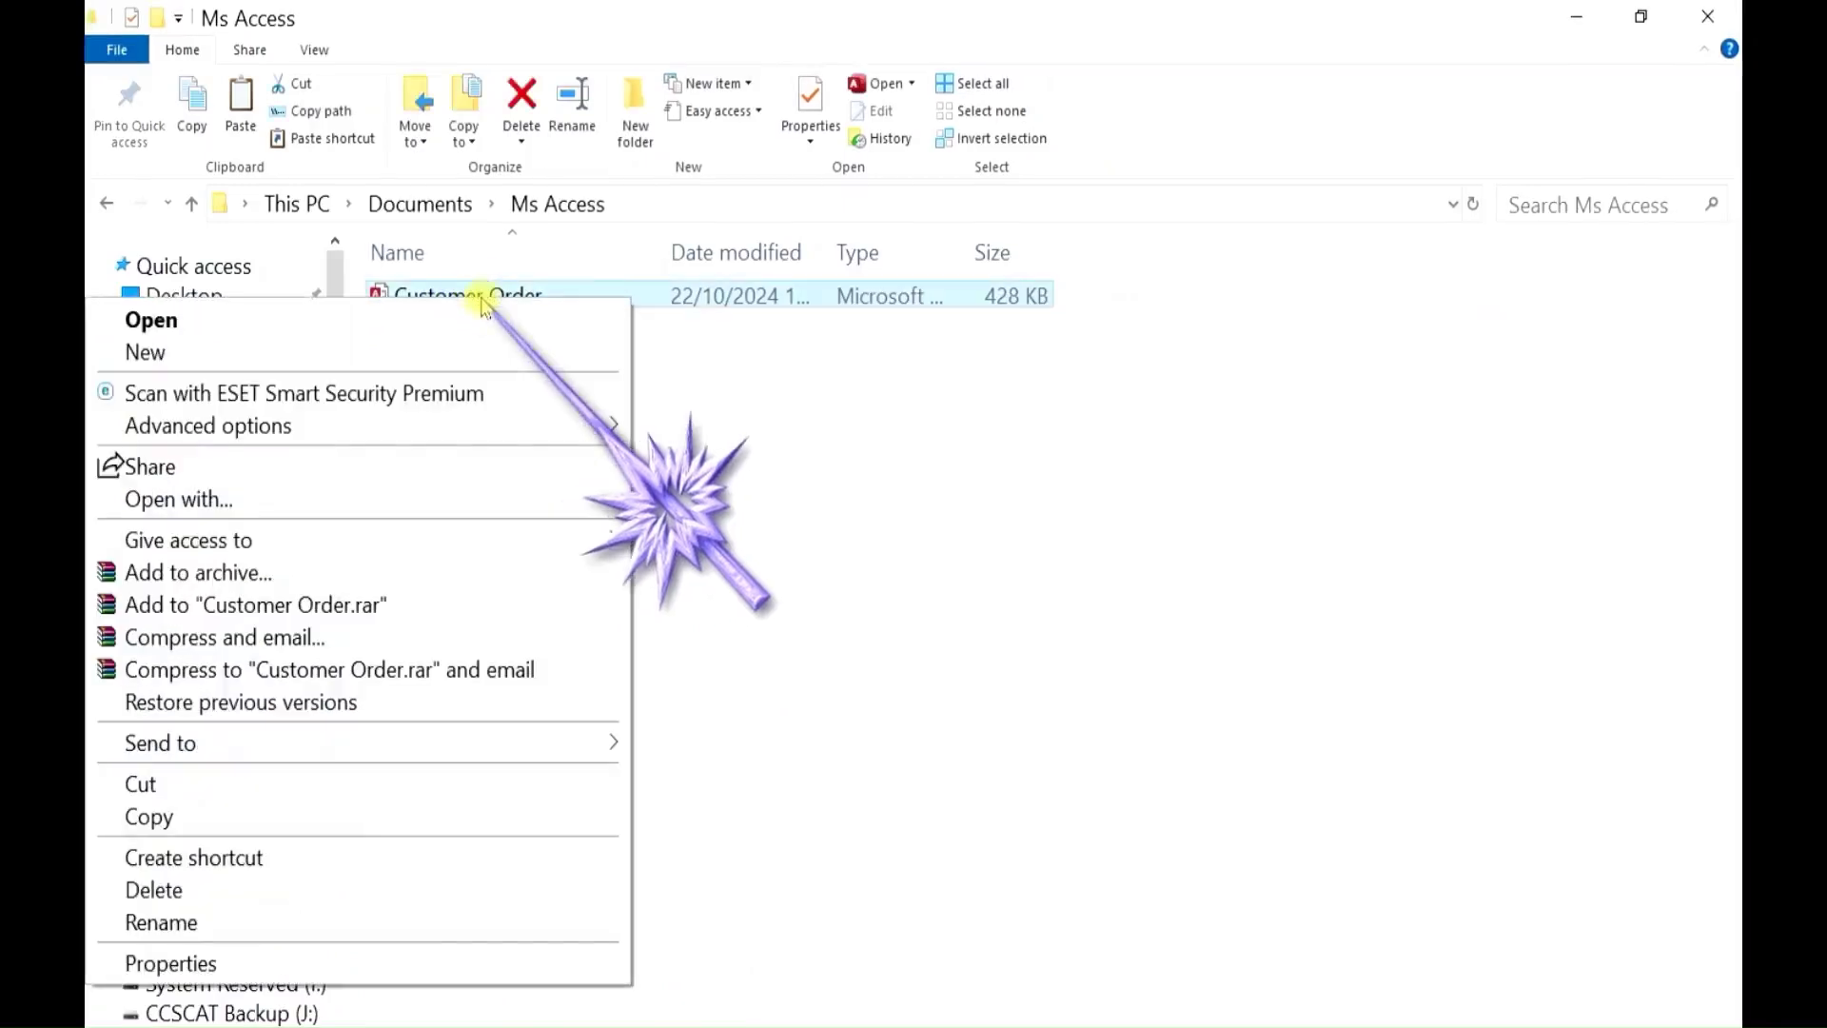
{"action": "mouse_move", "coordinate": [421, 747]}
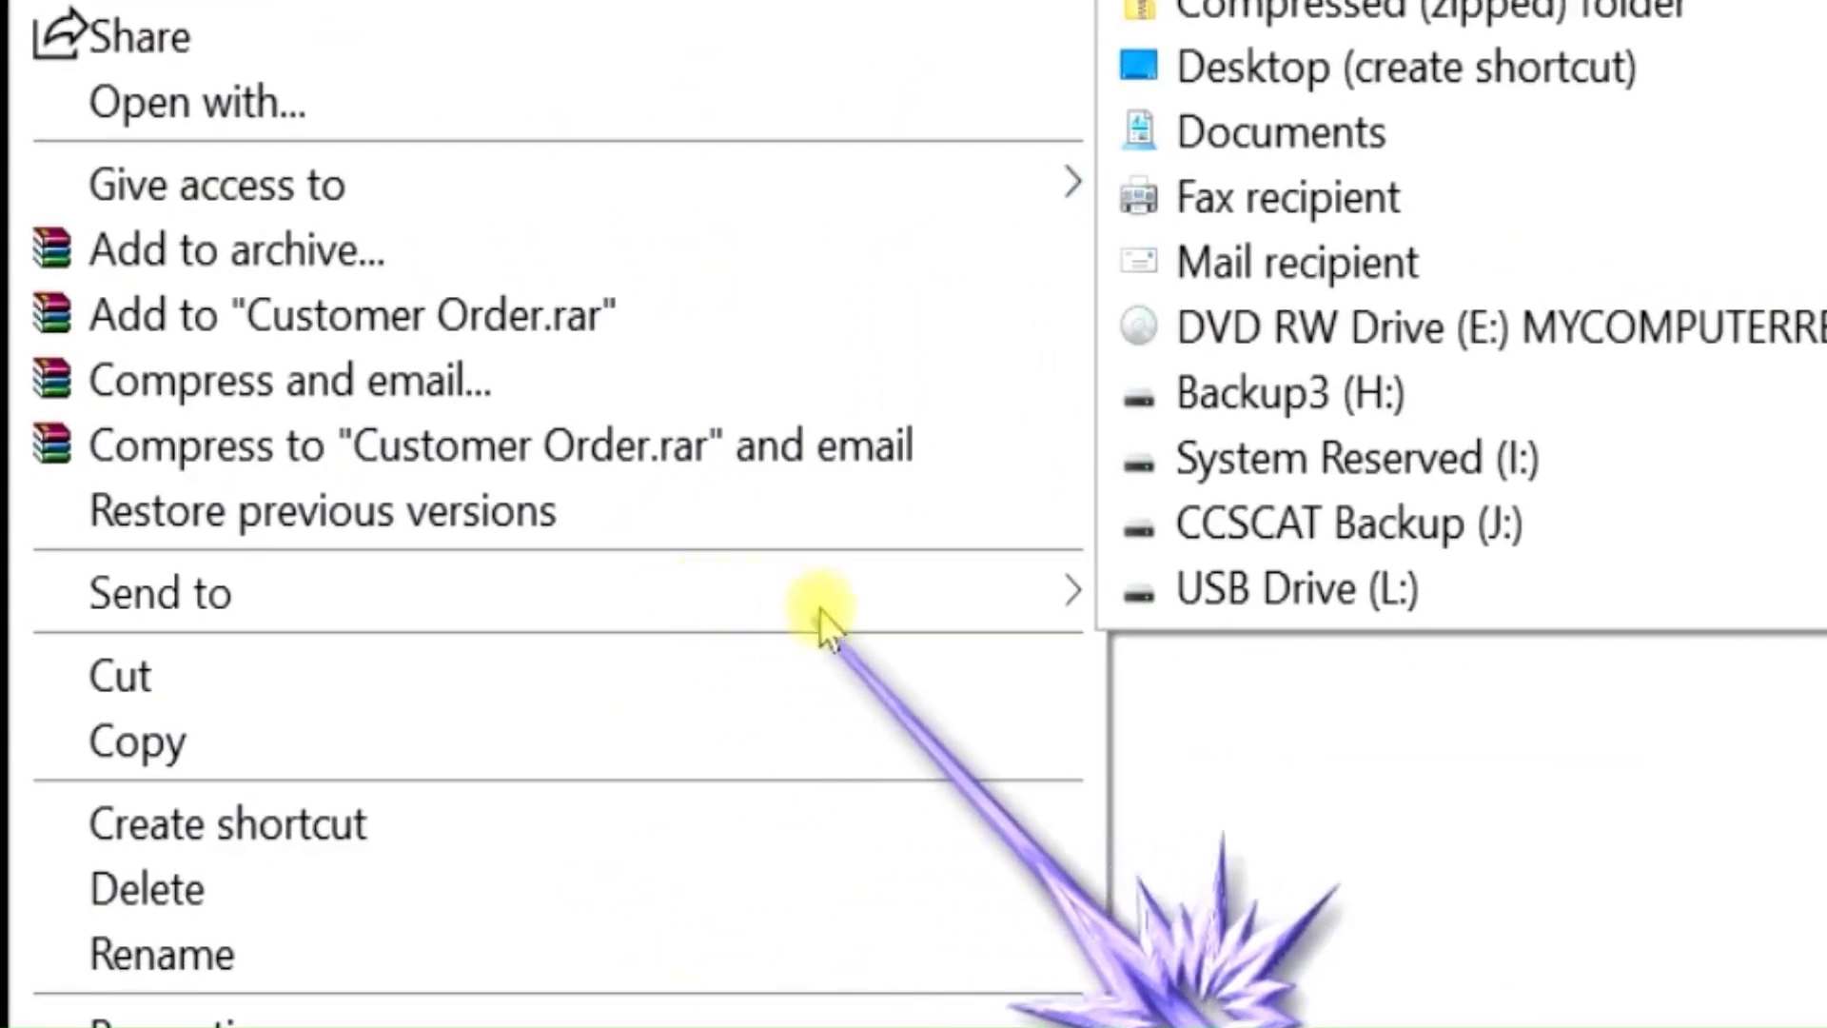
{"action": "left_click", "coordinate": [1350, 609]}
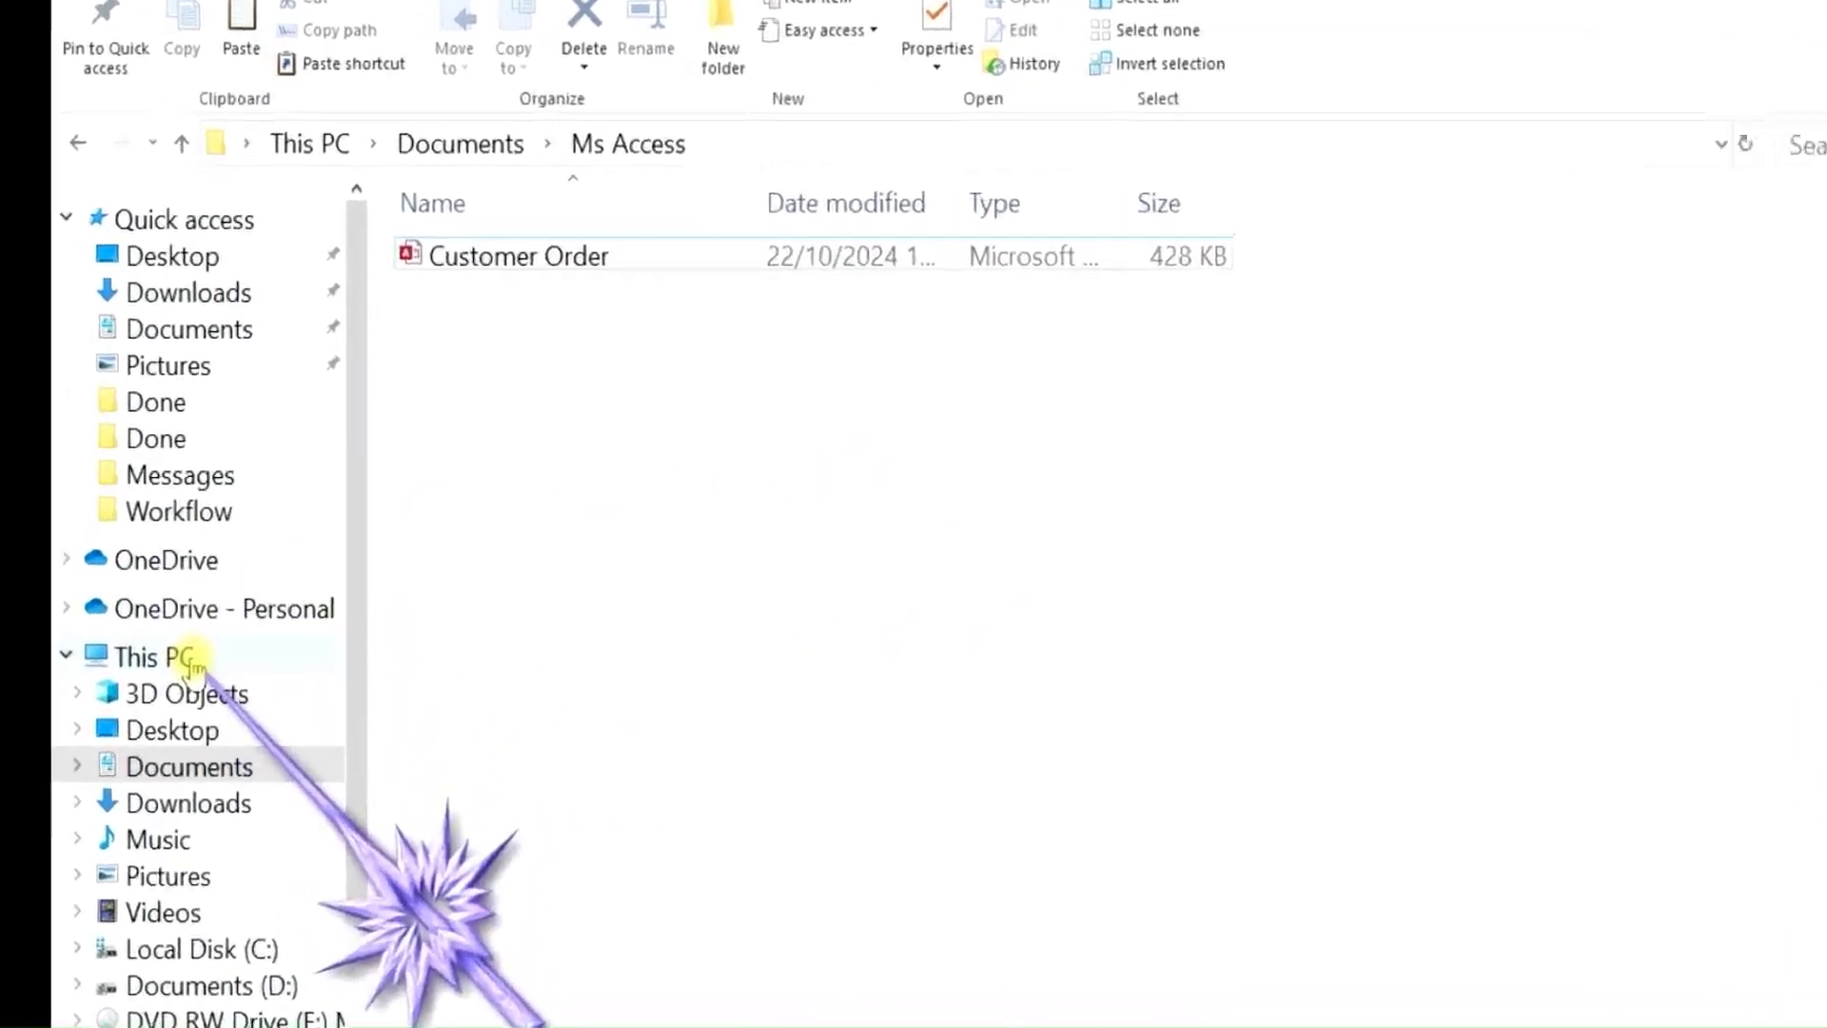
Check USB Drive (L:) for the copied Customer Order file and close the File Explorer window
{"action": "left_click", "coordinate": [186, 657]}
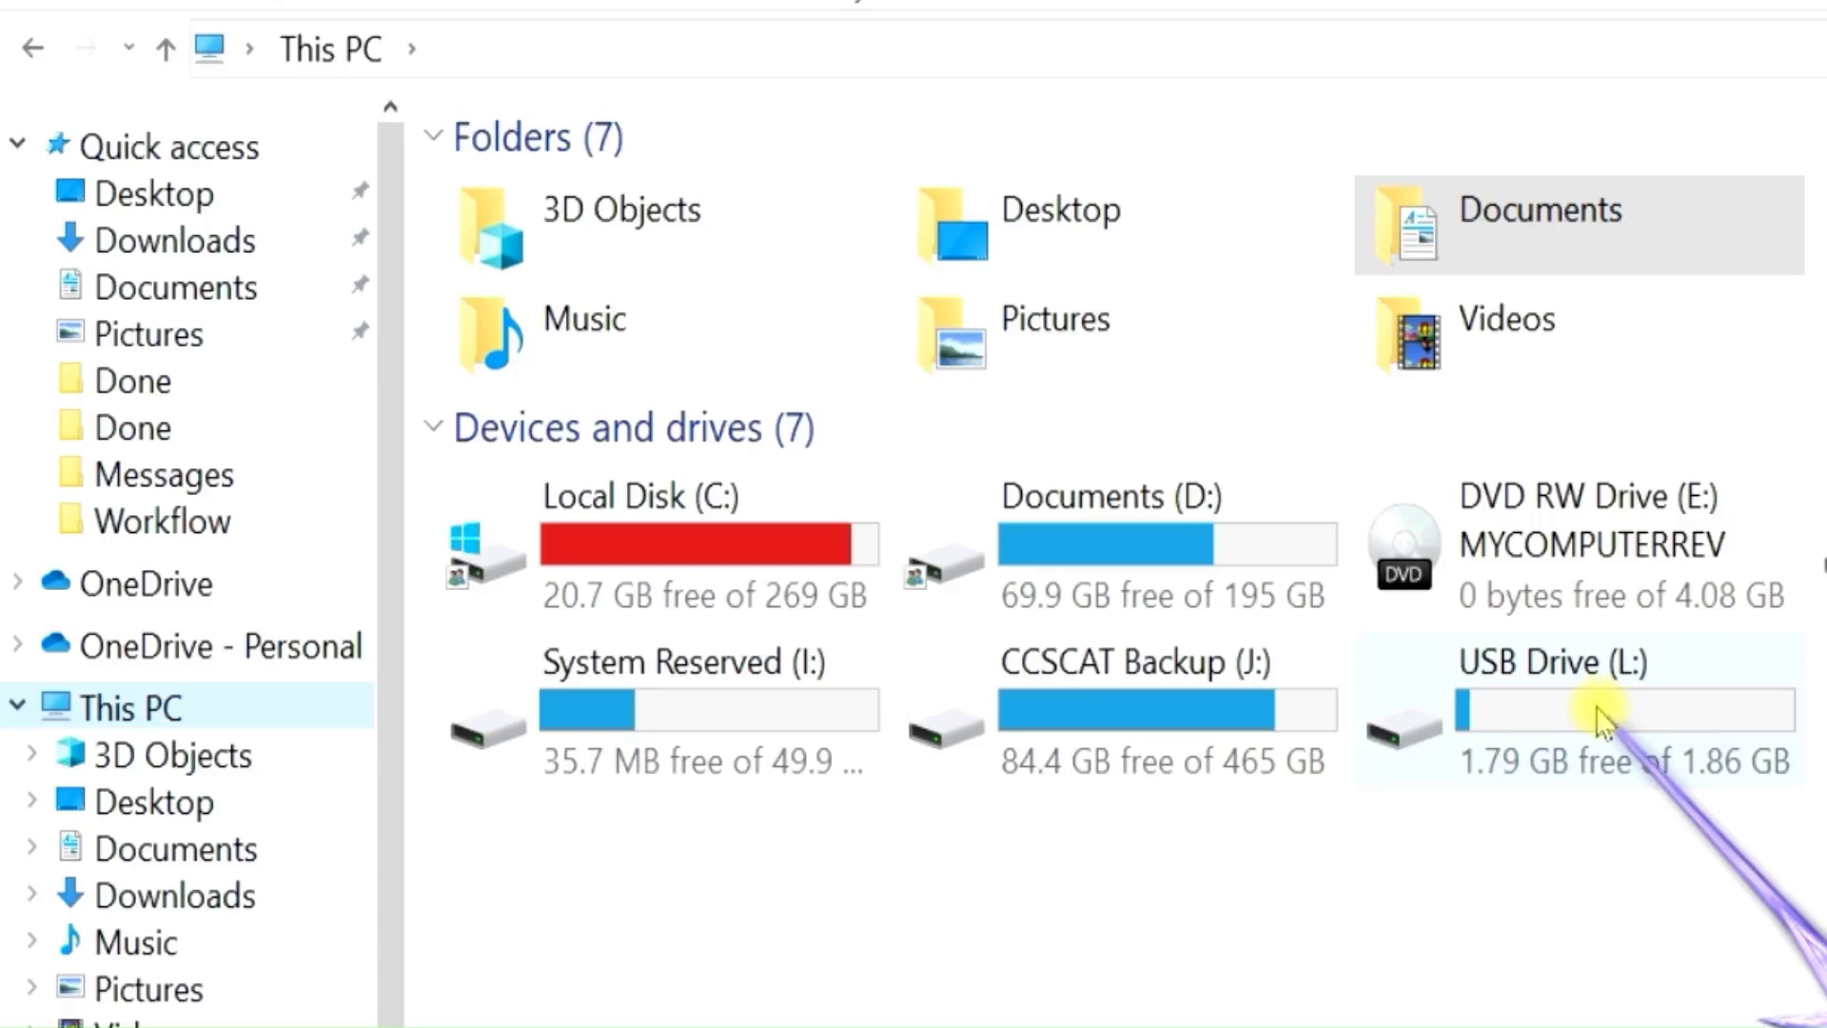
{"action": "double_click", "coordinate": [1596, 721]}
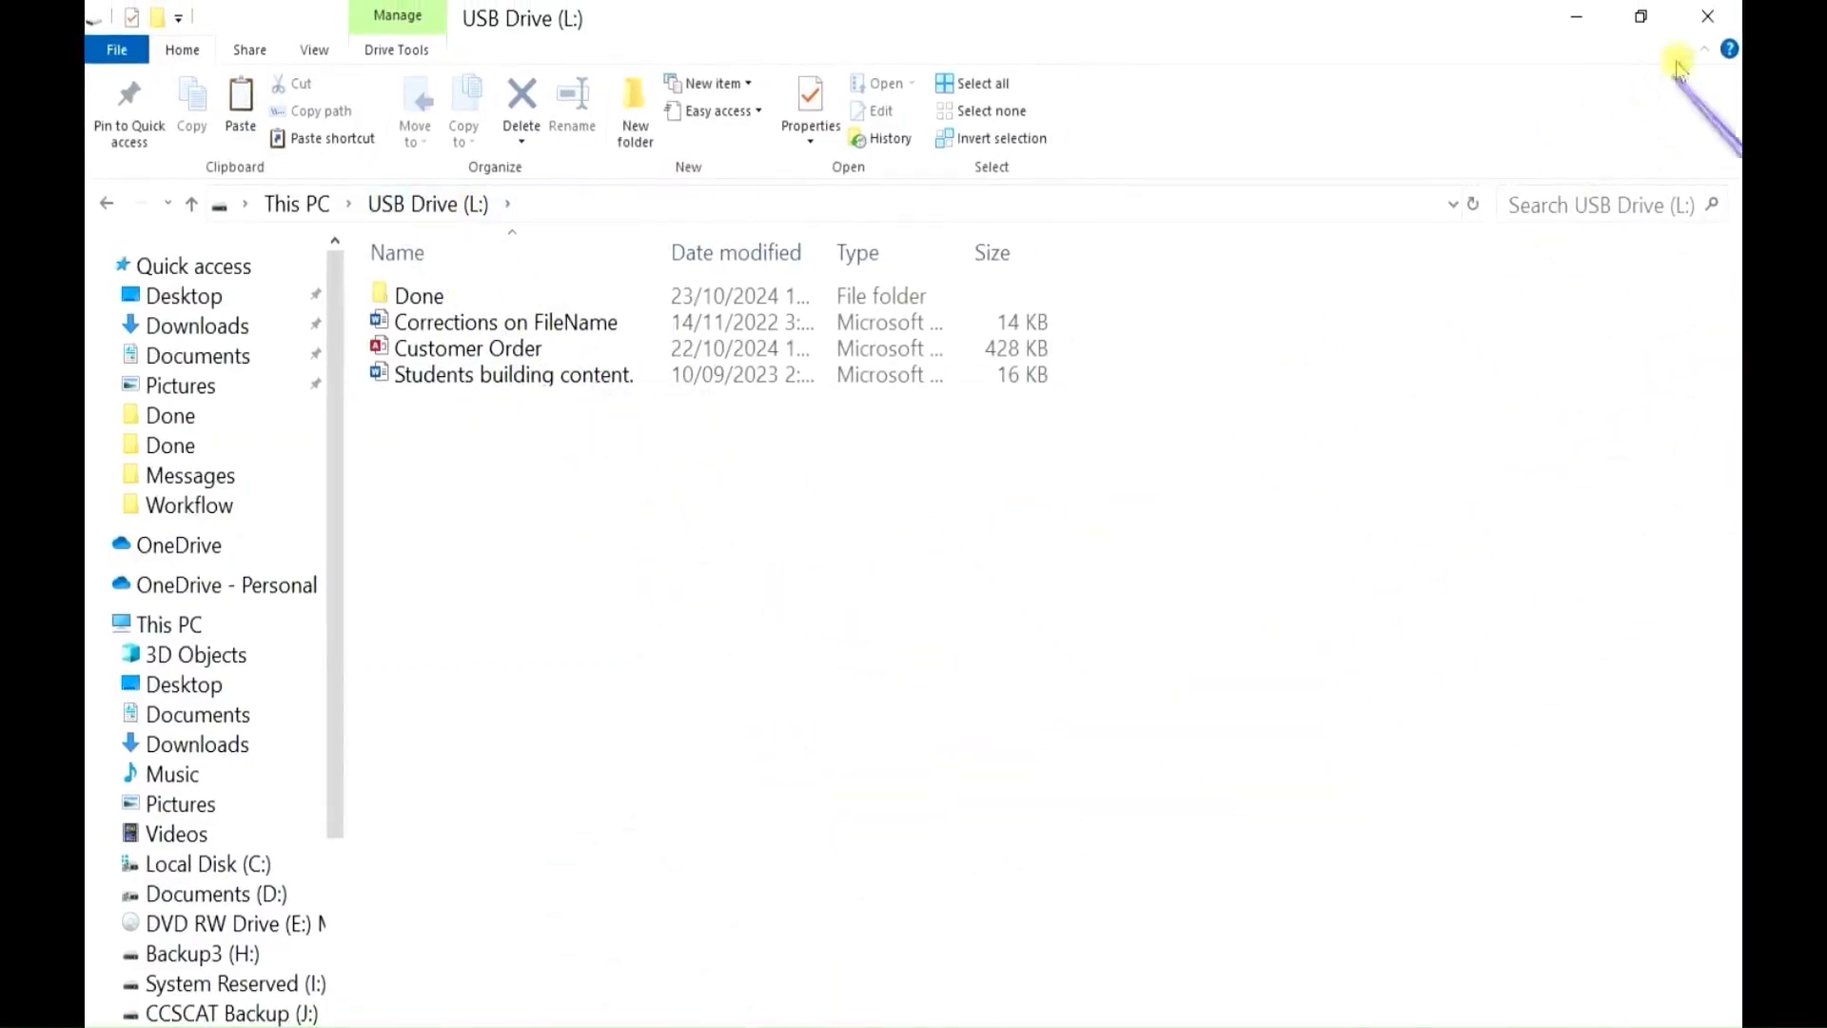
{"action": "left_click", "coordinate": [1709, 16]}
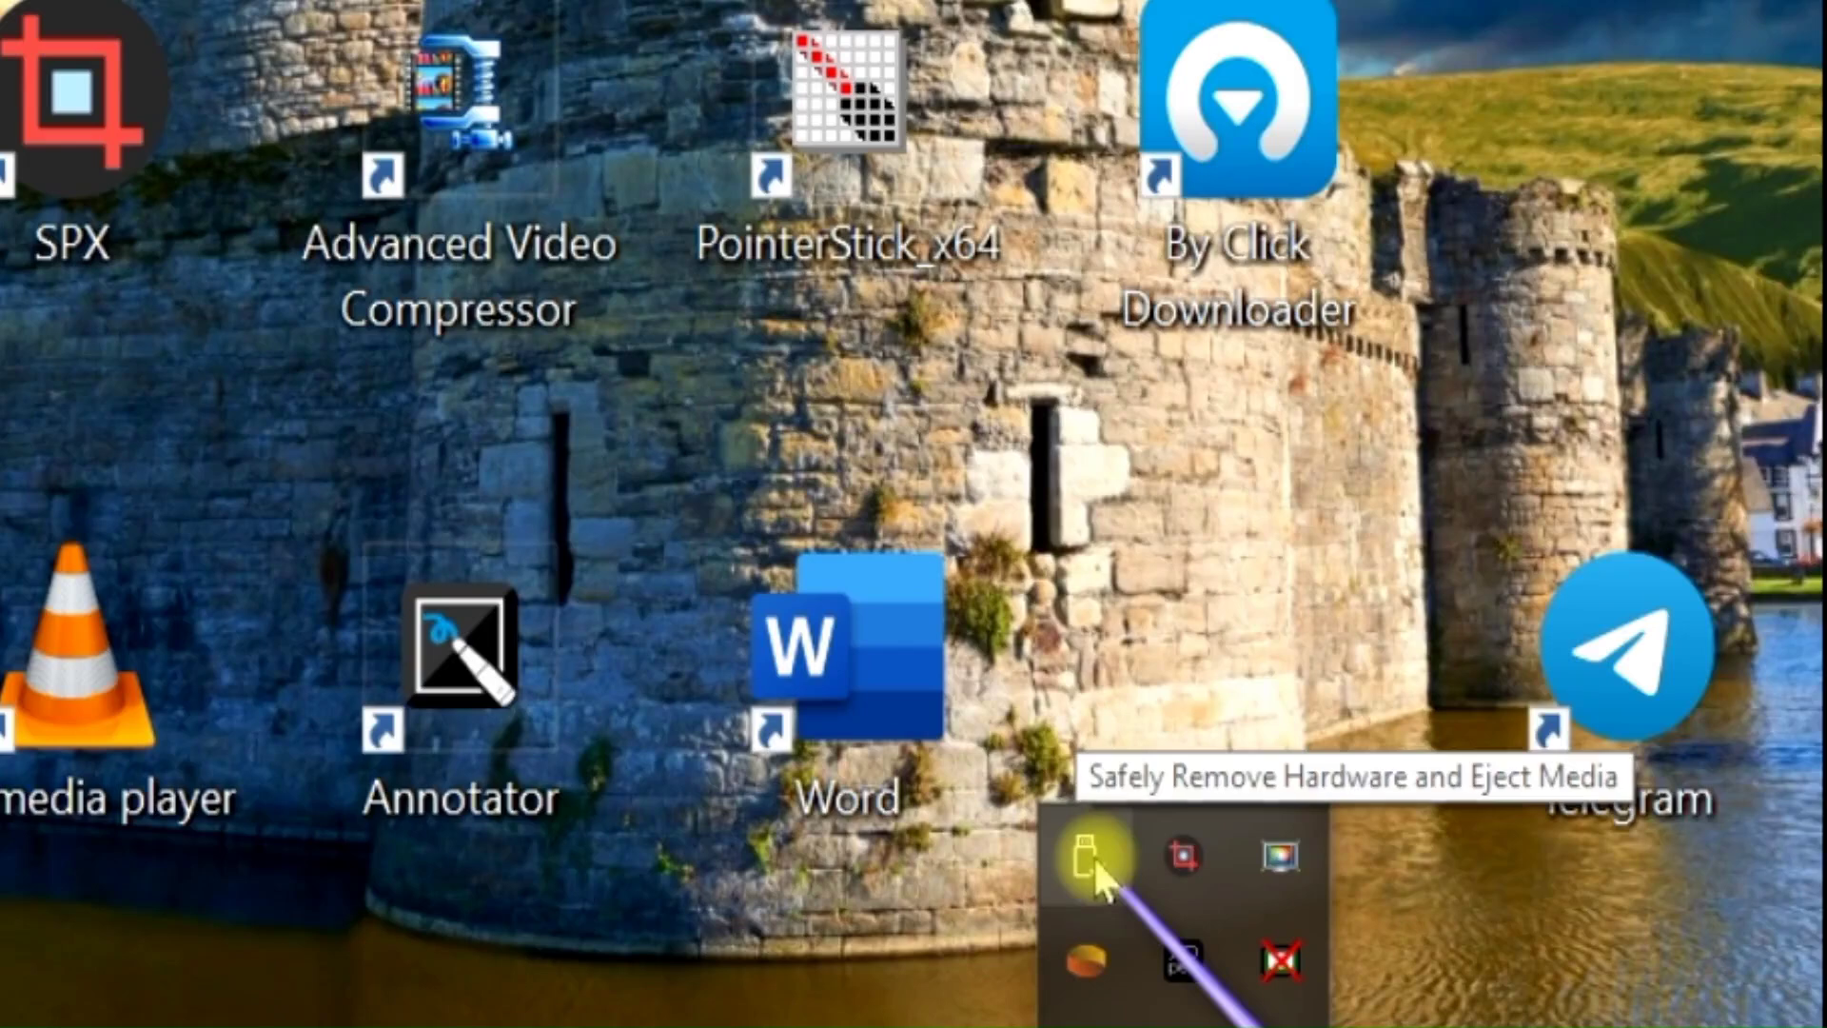
Try to safely eject USB DISK 2.0, and dismiss the resulting dialog and notification
{"action": "left_click", "coordinate": [1087, 857]}
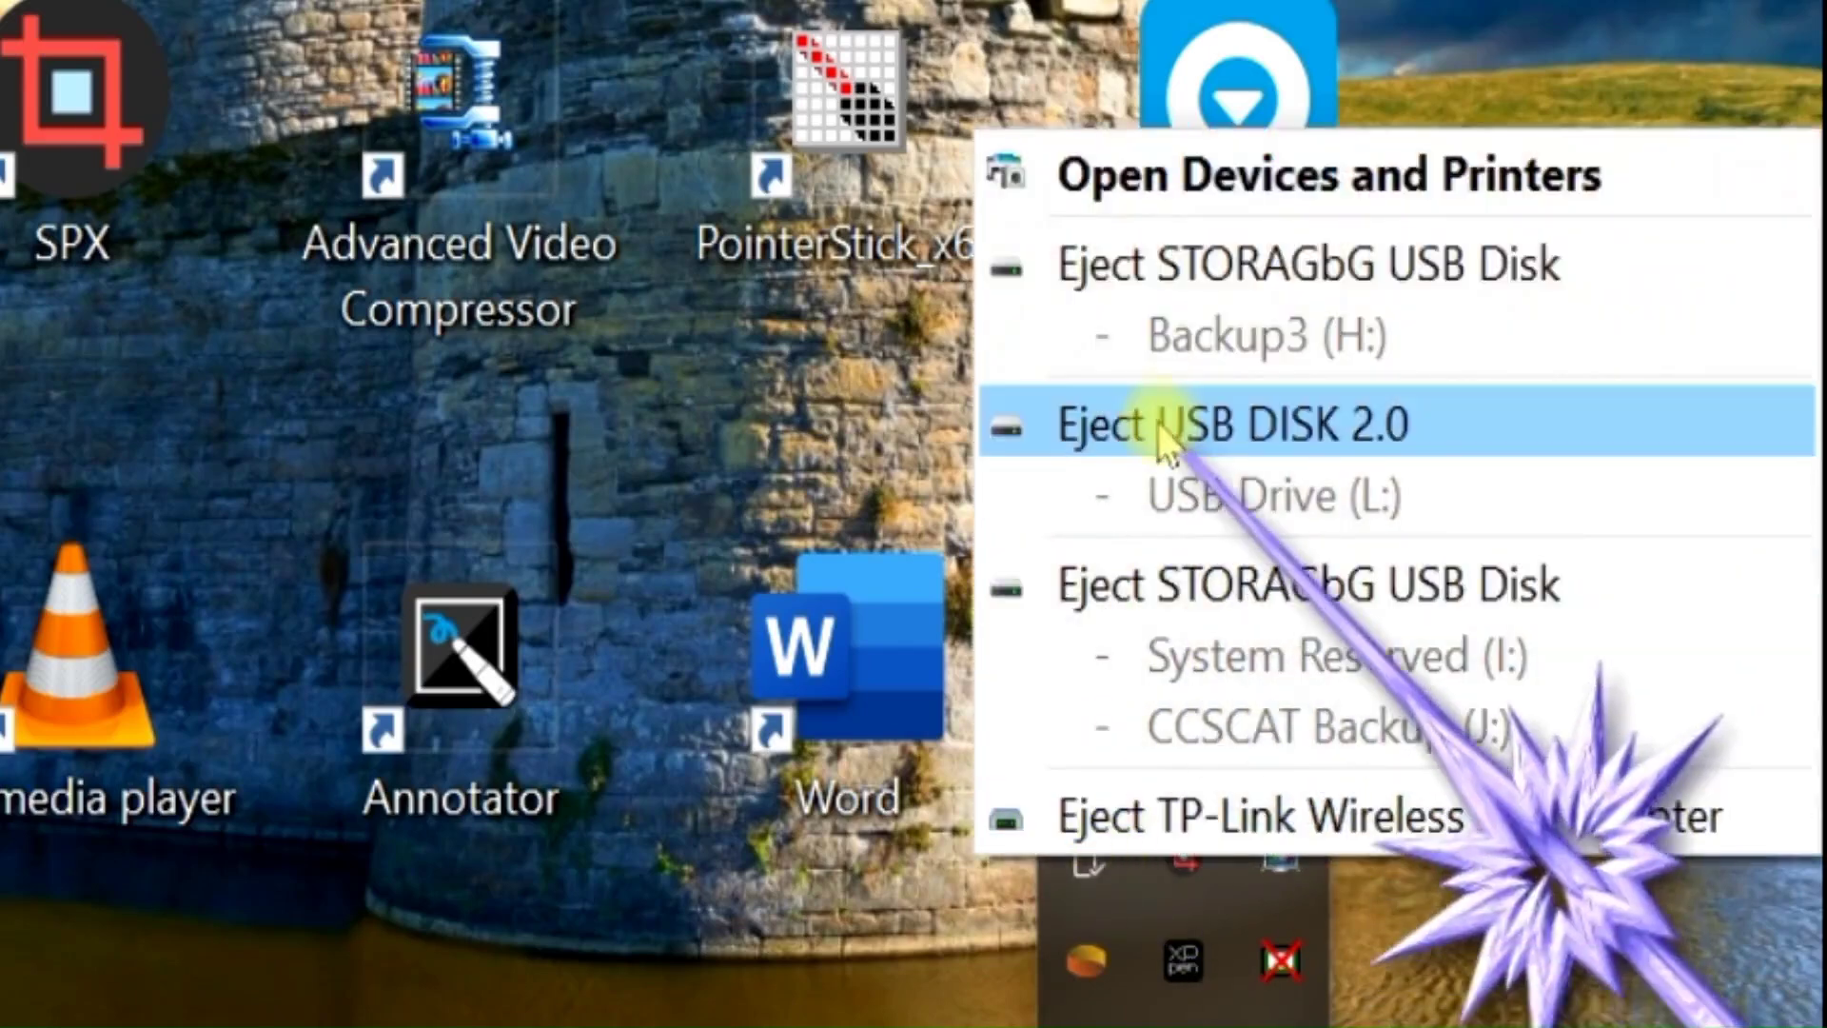
{"action": "left_click", "coordinate": [1256, 421]}
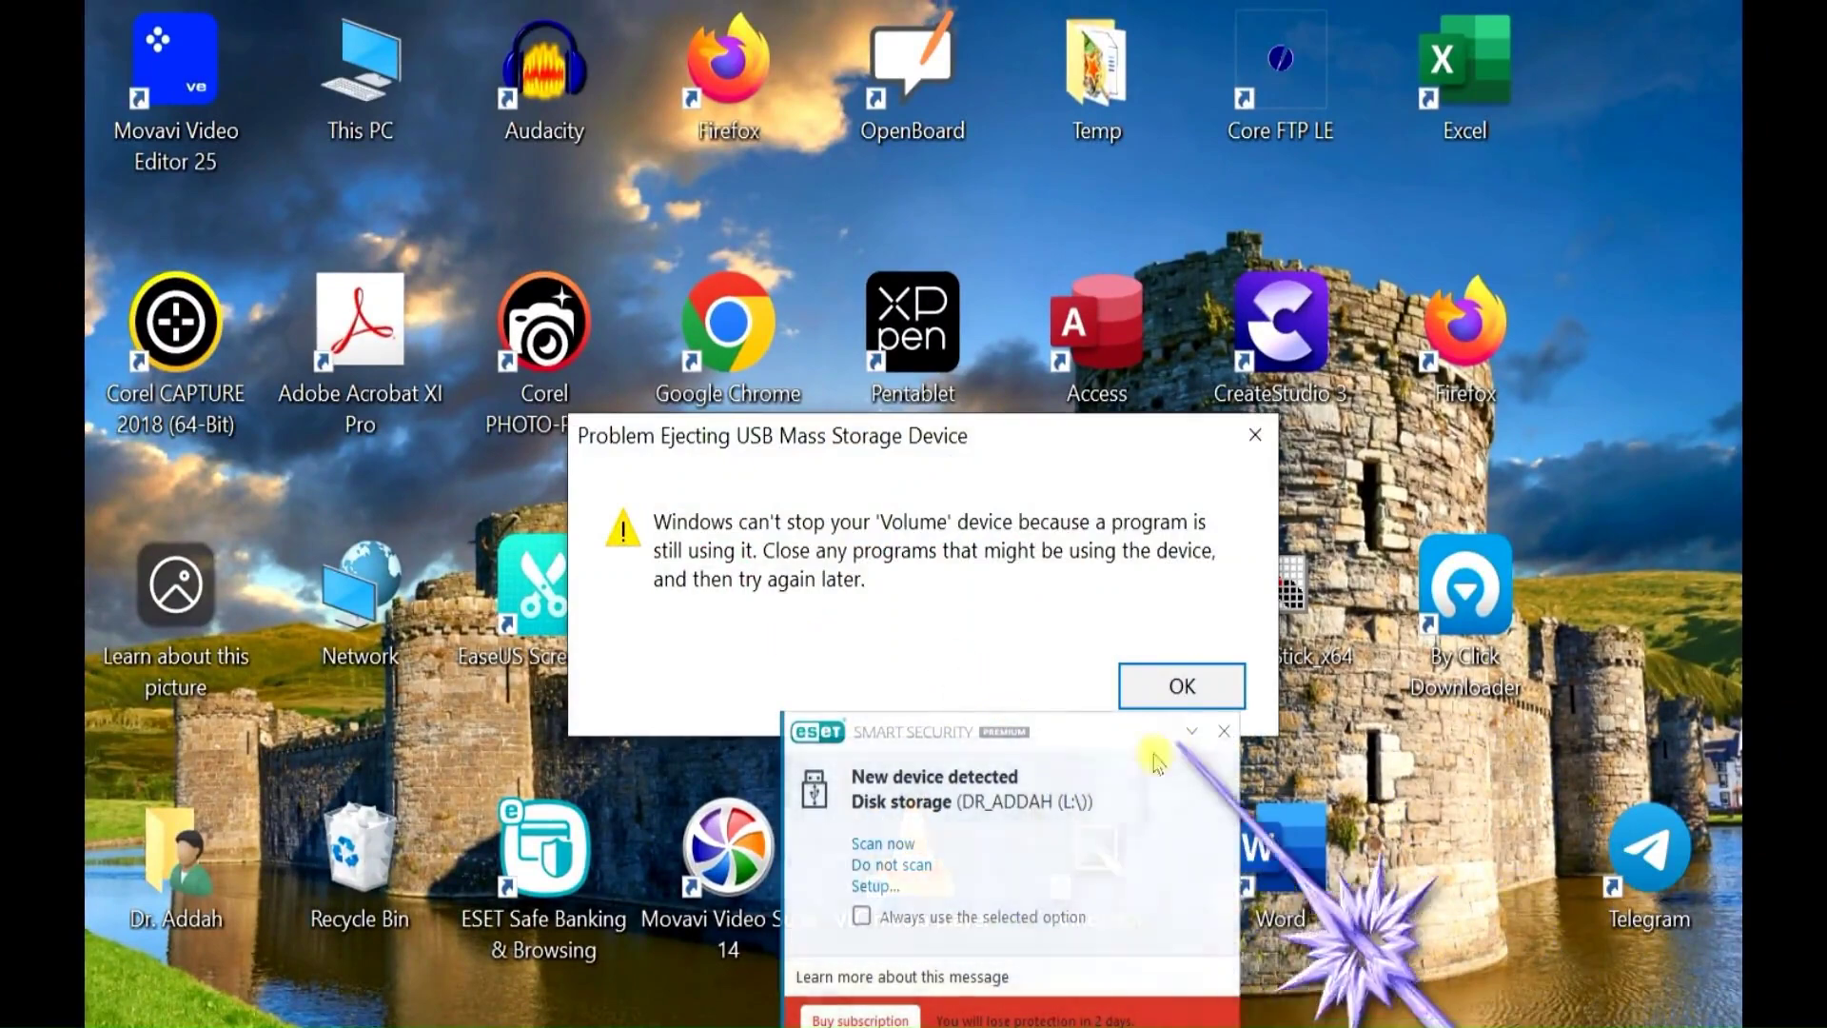
{"action": "left_click", "coordinate": [1182, 687]}
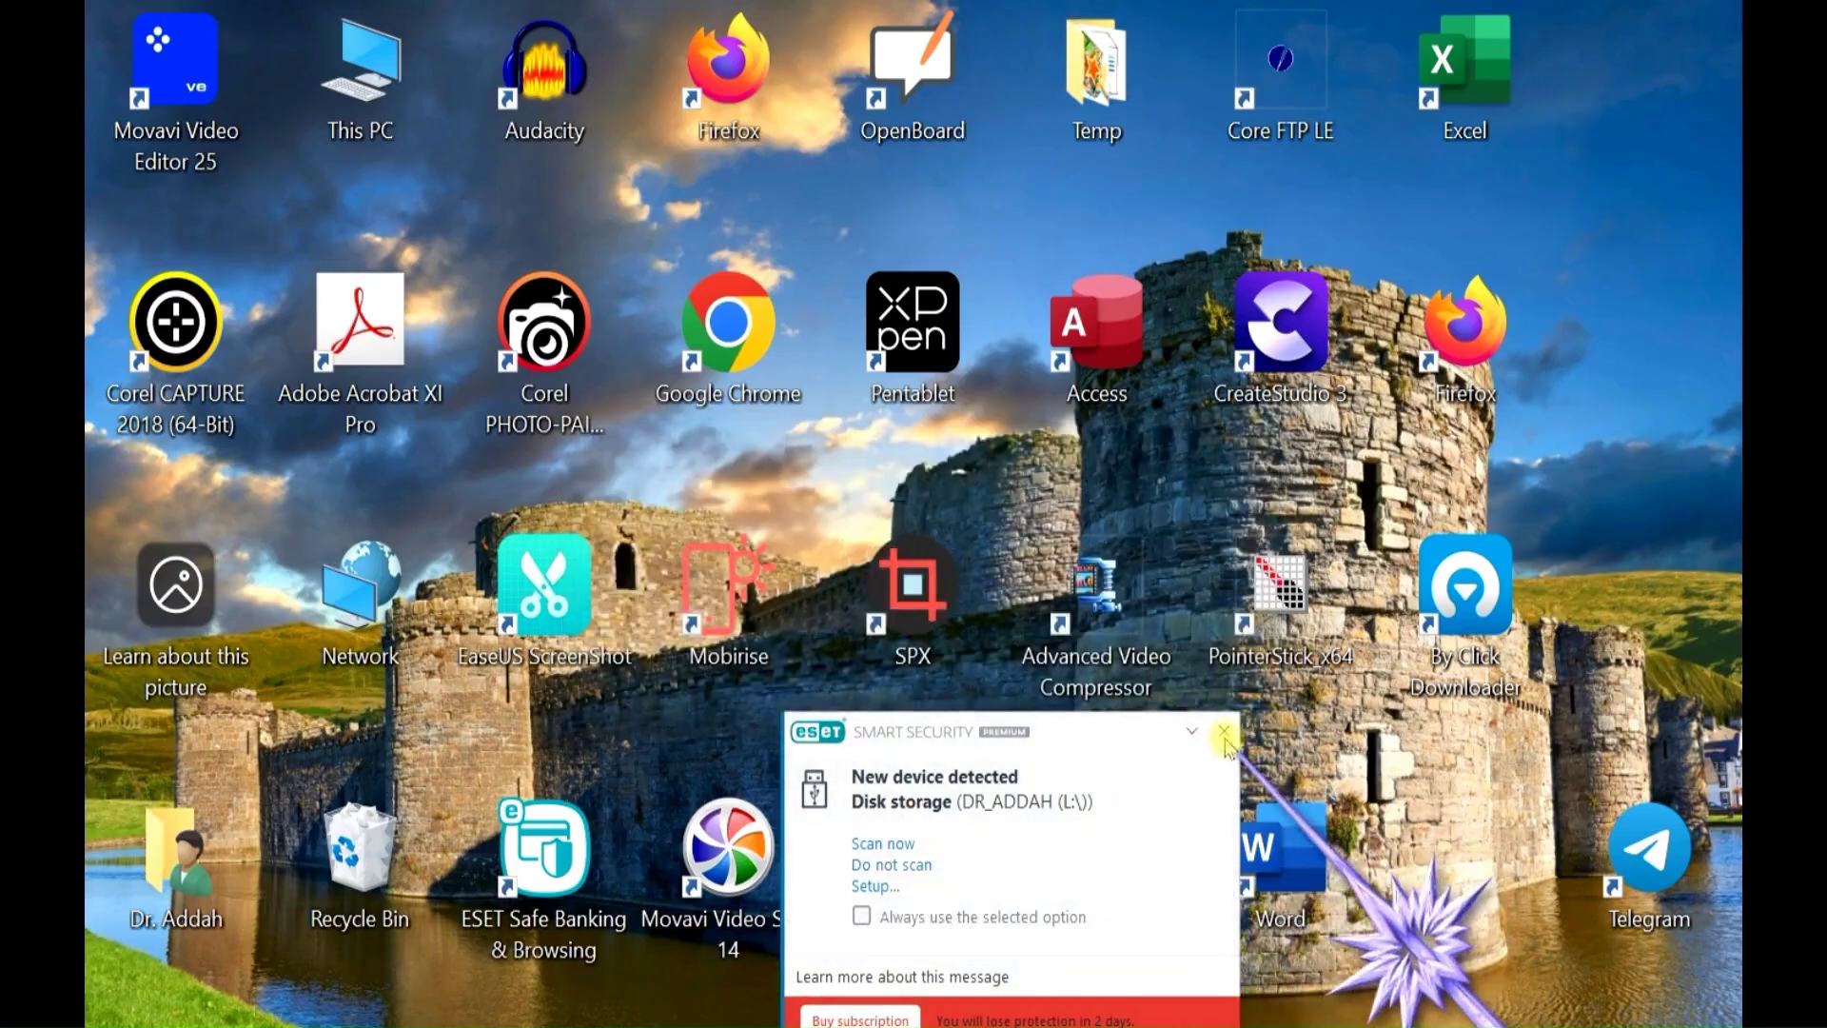
{"action": "left_click", "coordinate": [1224, 733]}
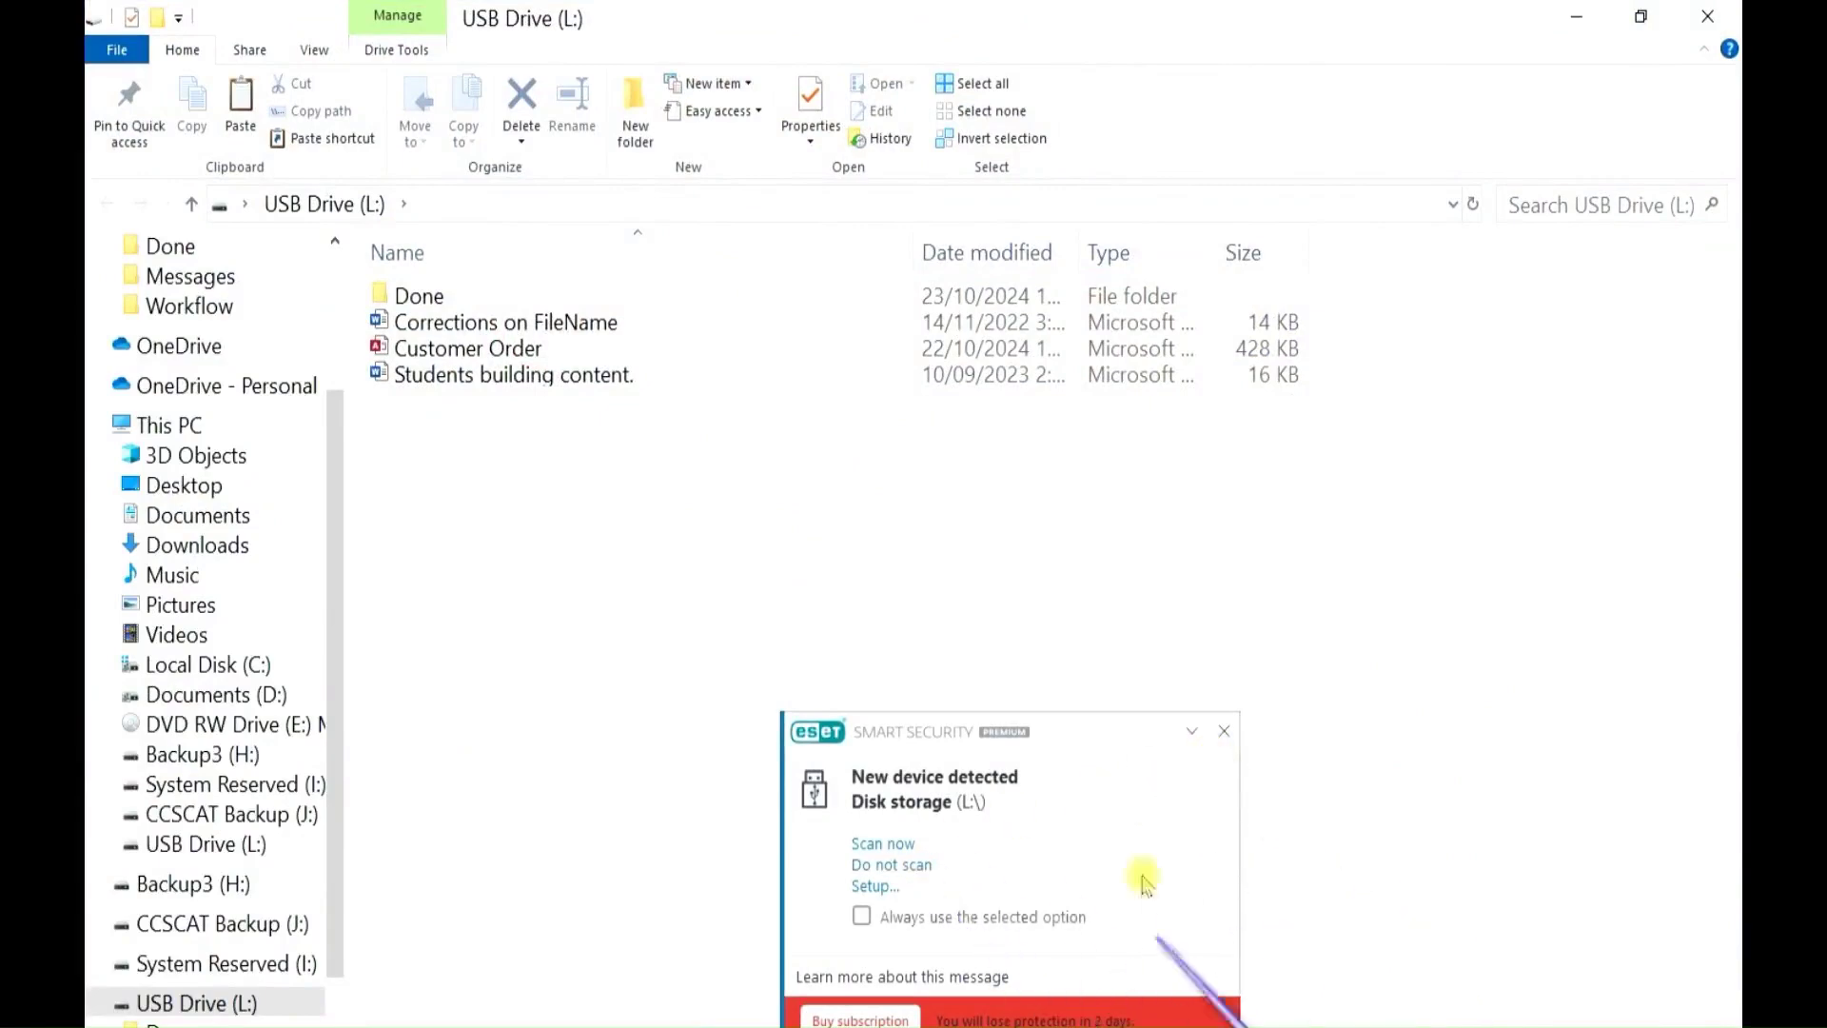
Copy the Customer Order file from USB Drive (L:) into the Corel folder in Documents and close the window
{"action": "left_click", "coordinate": [1230, 735]}
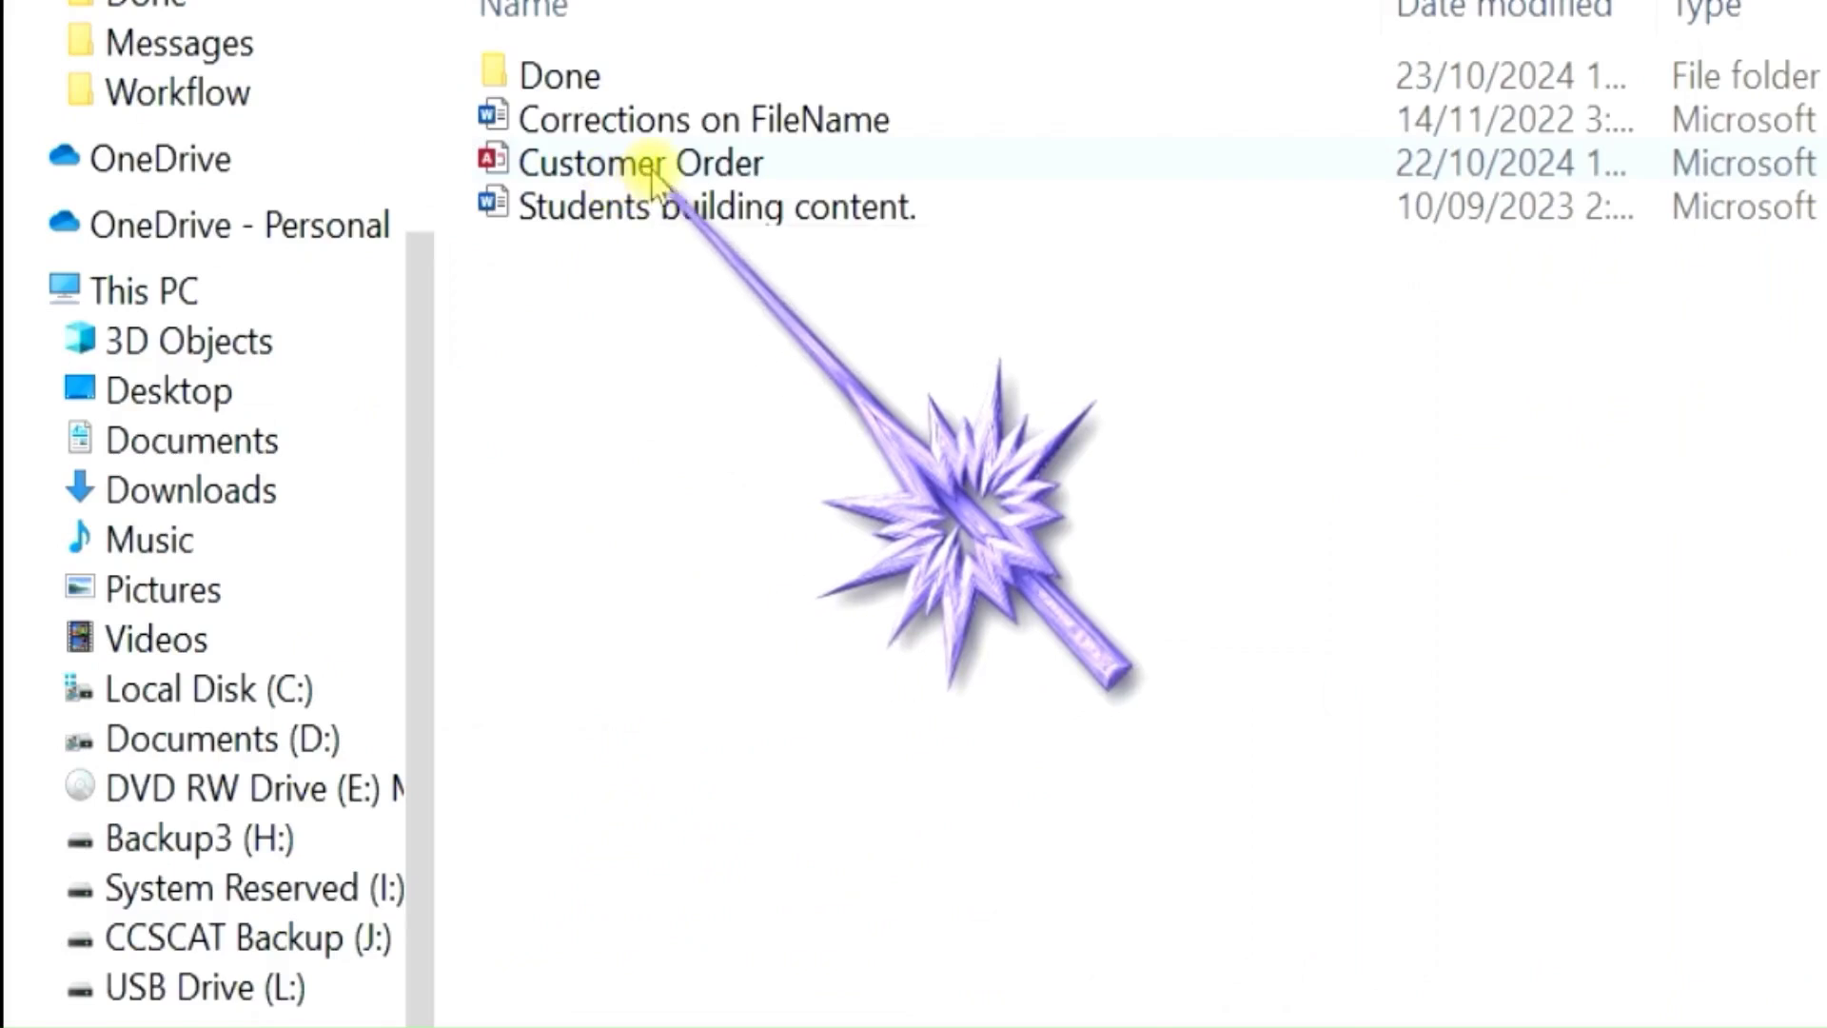
{"action": "left_click", "coordinate": [653, 172]}
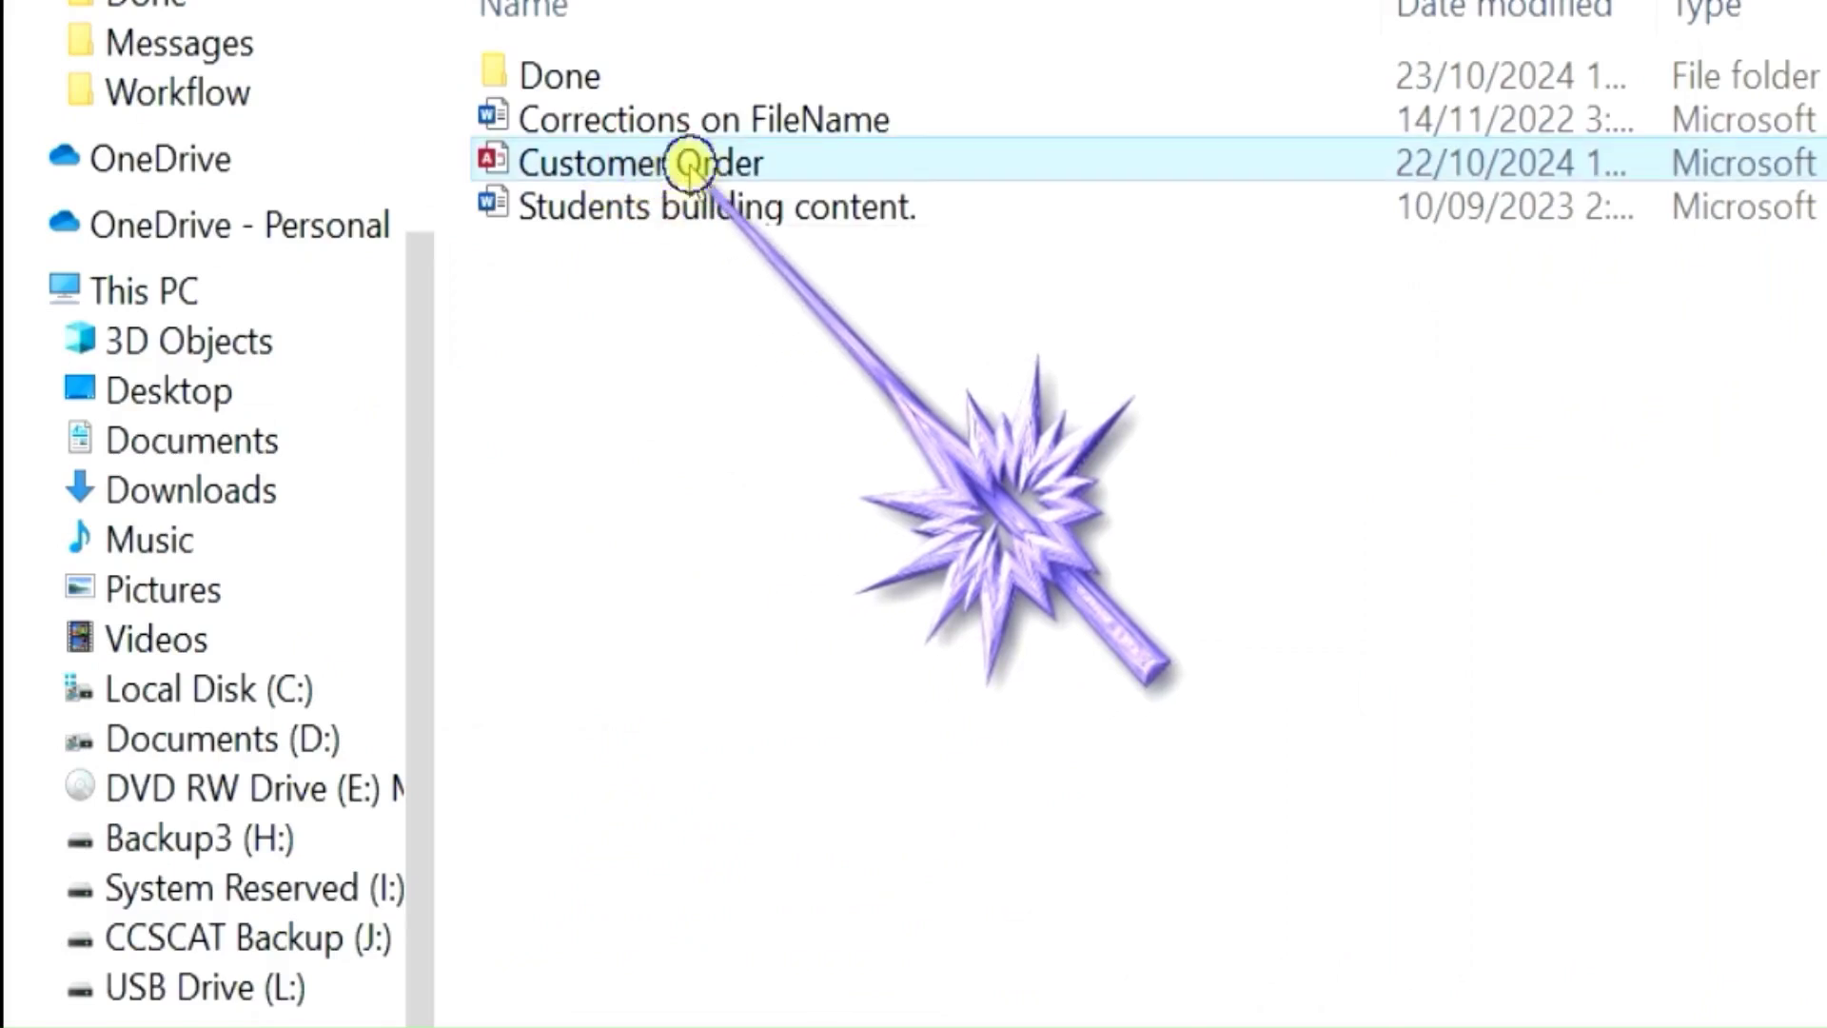
{"action": "right_click", "coordinate": [689, 172]}
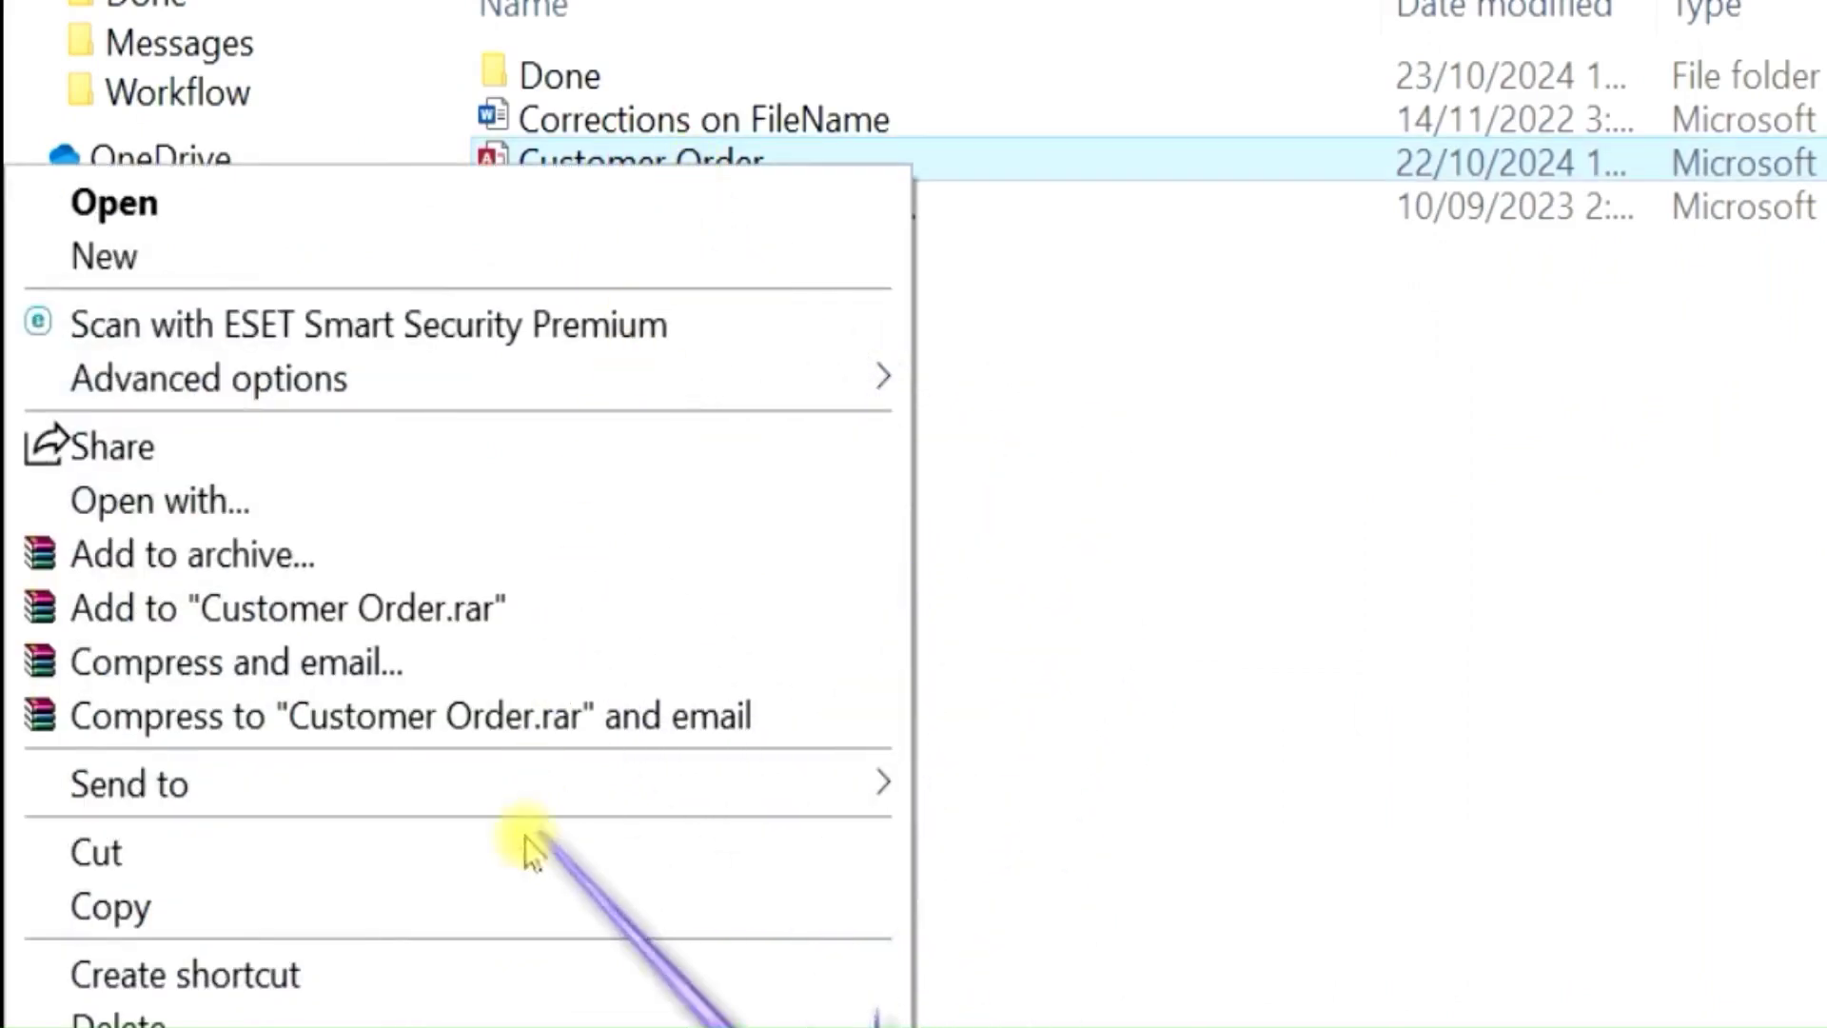
{"action": "left_click", "coordinate": [438, 915]}
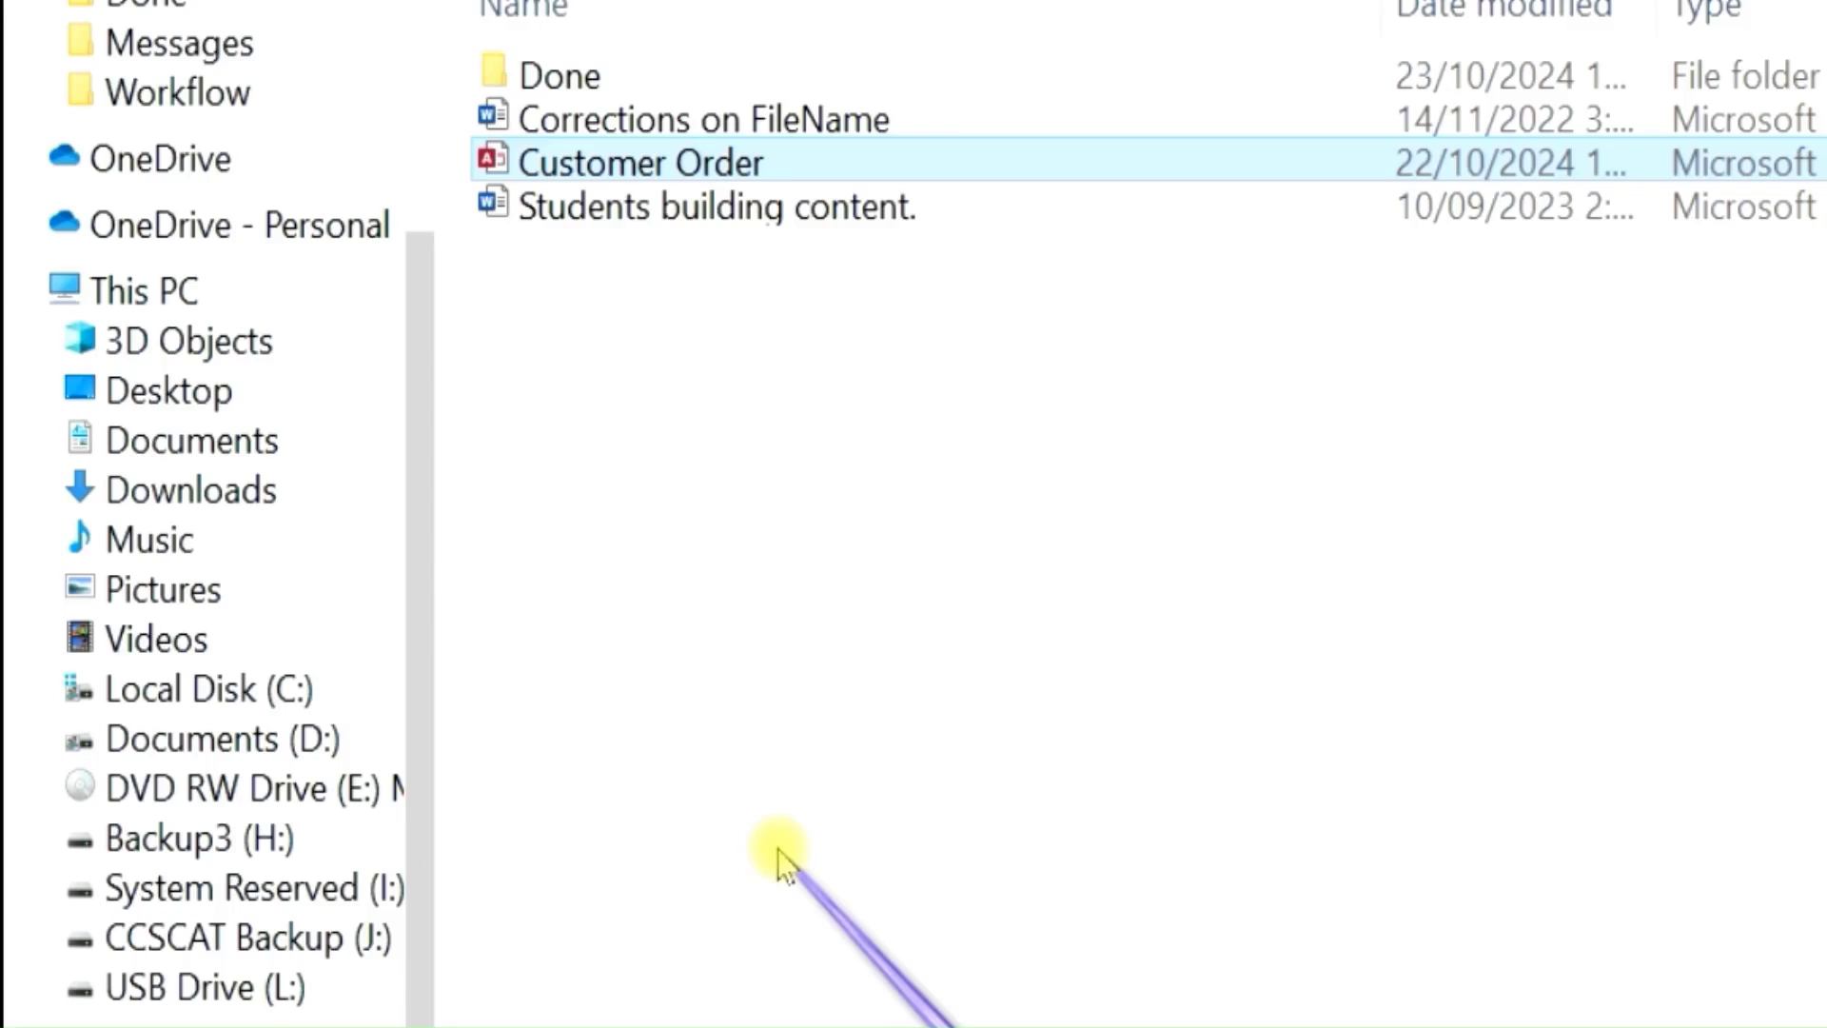
{"action": "left_click", "coordinate": [219, 443]}
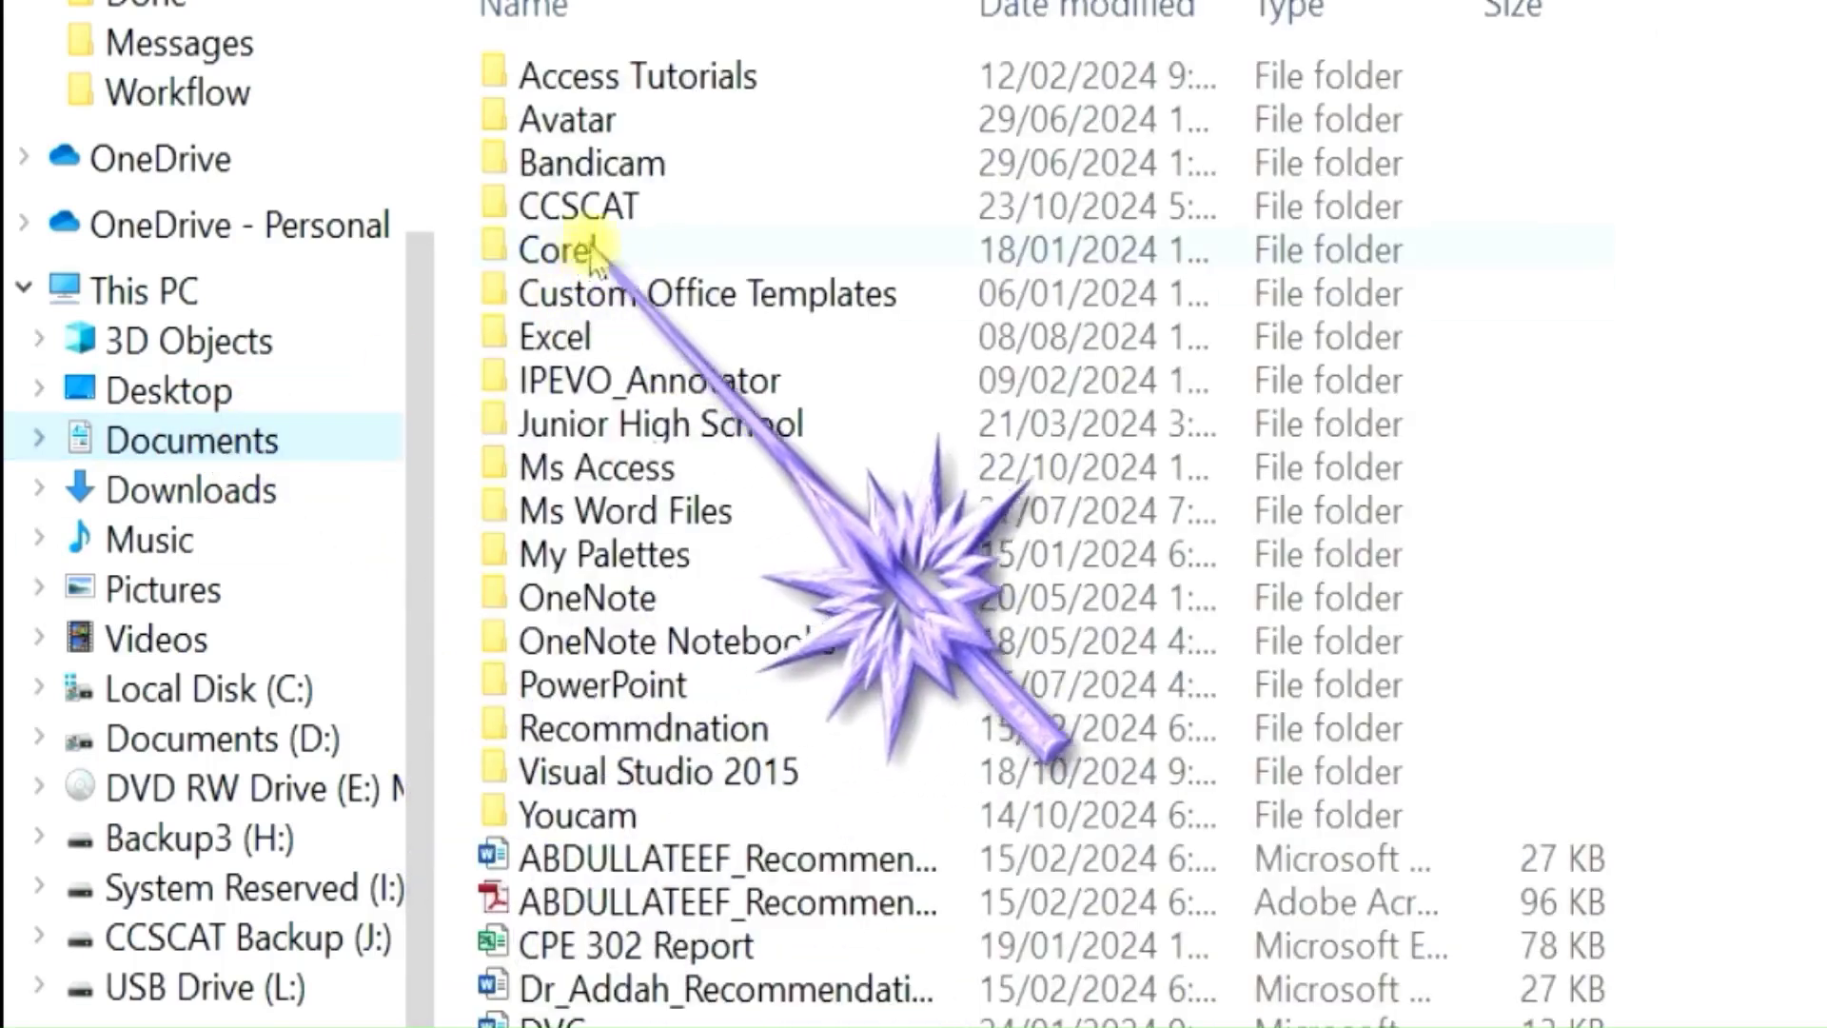
{"action": "mouse_move", "coordinate": [599, 255]}
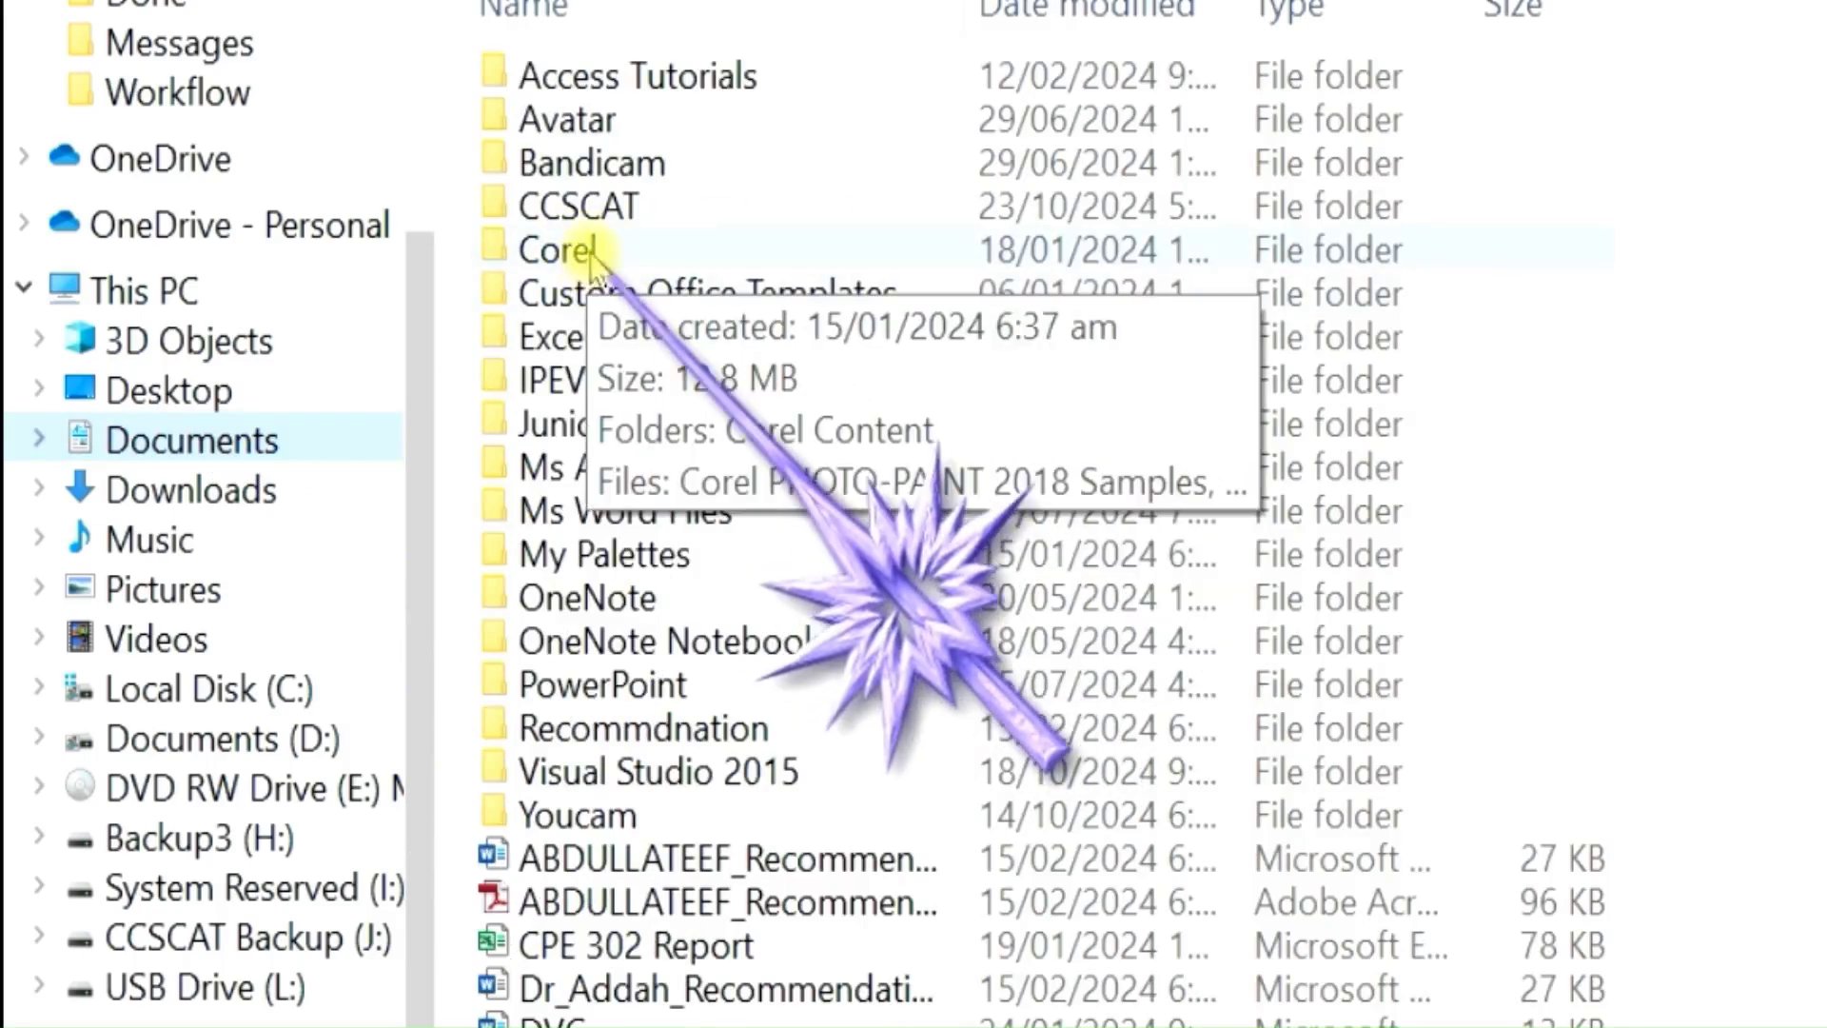
{"action": "double_click", "coordinate": [648, 252]}
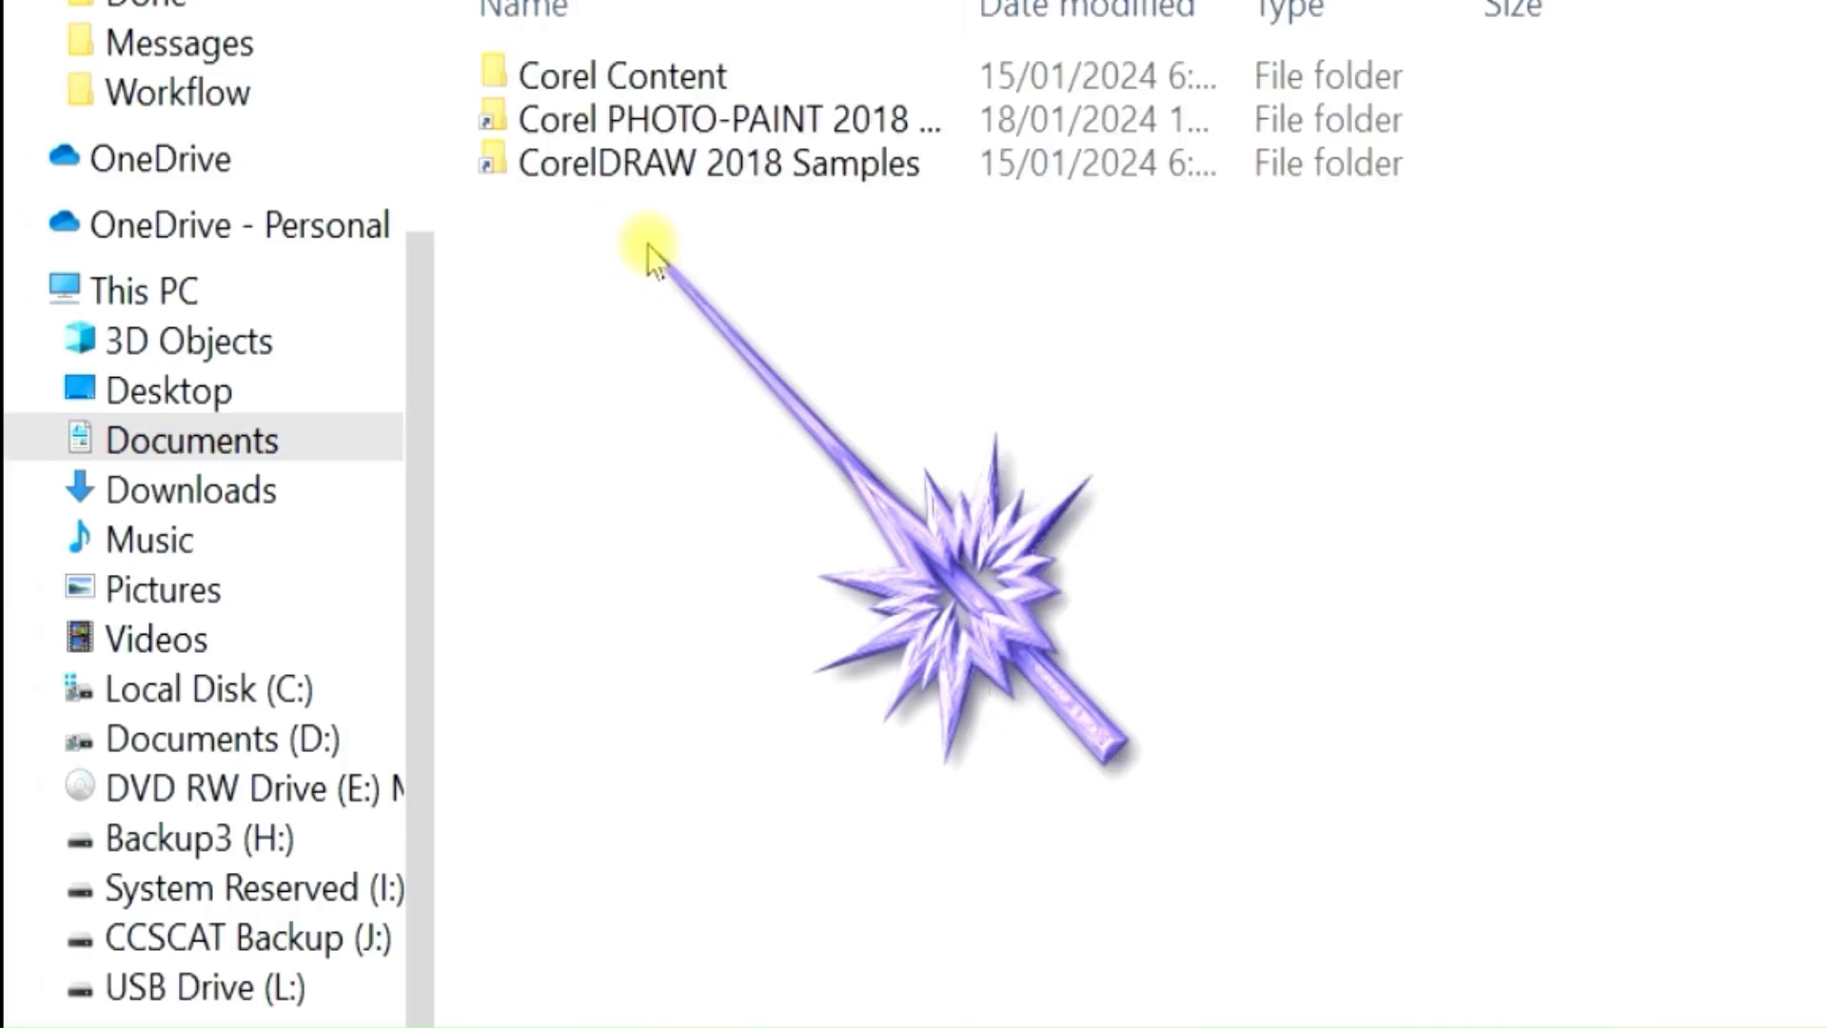
{"action": "right_click", "coordinate": [1181, 435]}
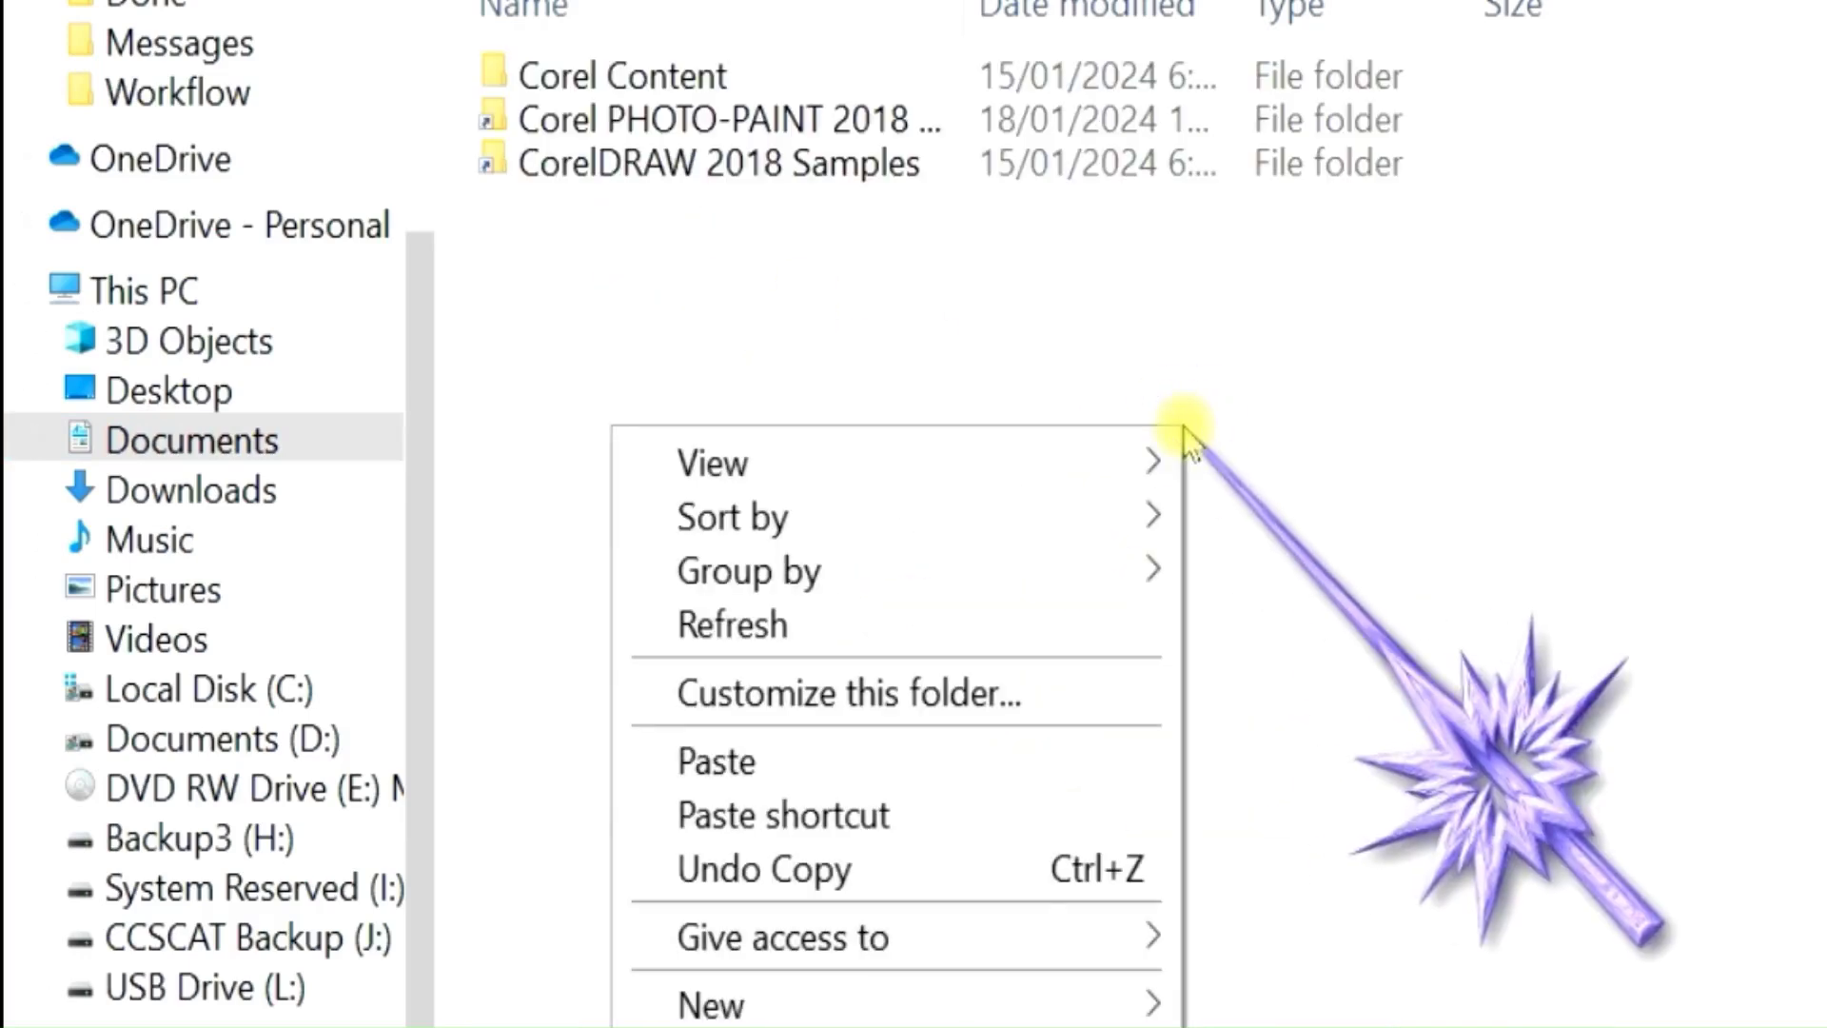
{"action": "left_click", "coordinate": [887, 777]}
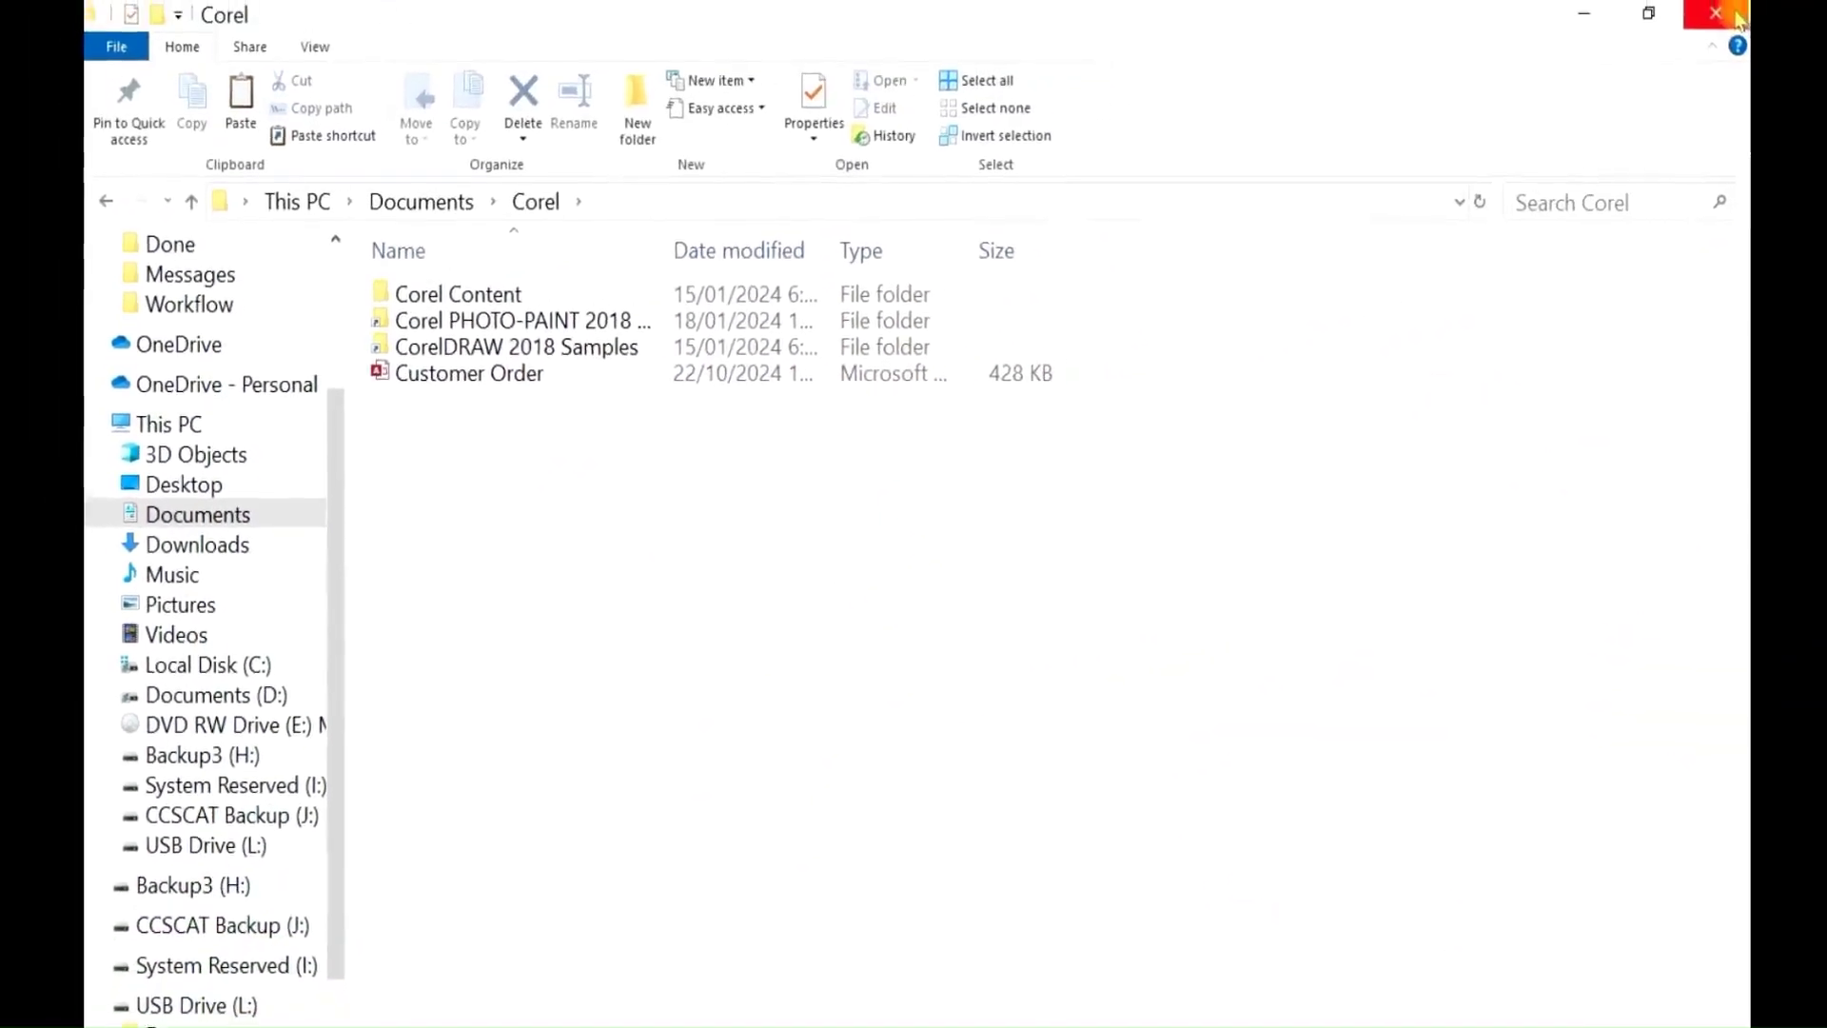
{"action": "left_click", "coordinate": [1734, 15]}
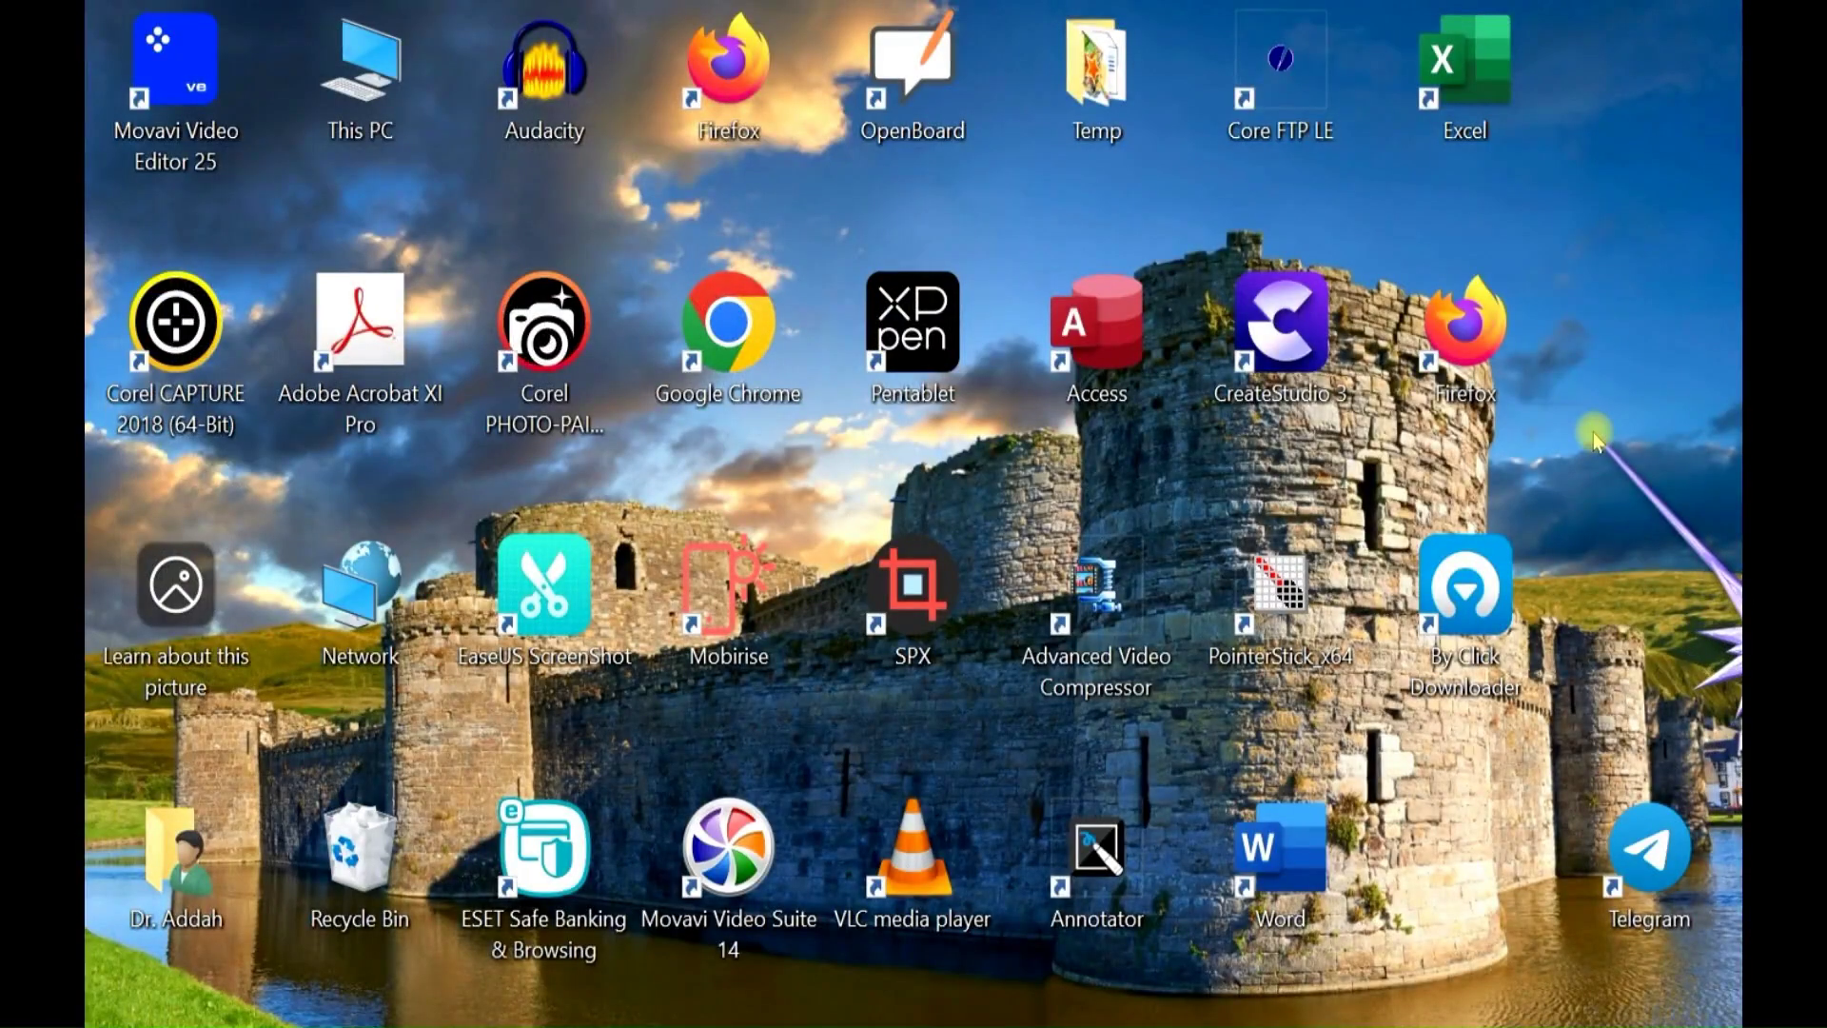
Open the Corel folder in Documents in a new File Explorer window and check for the Customer Order file
{"action": "key", "text": "super+e"}
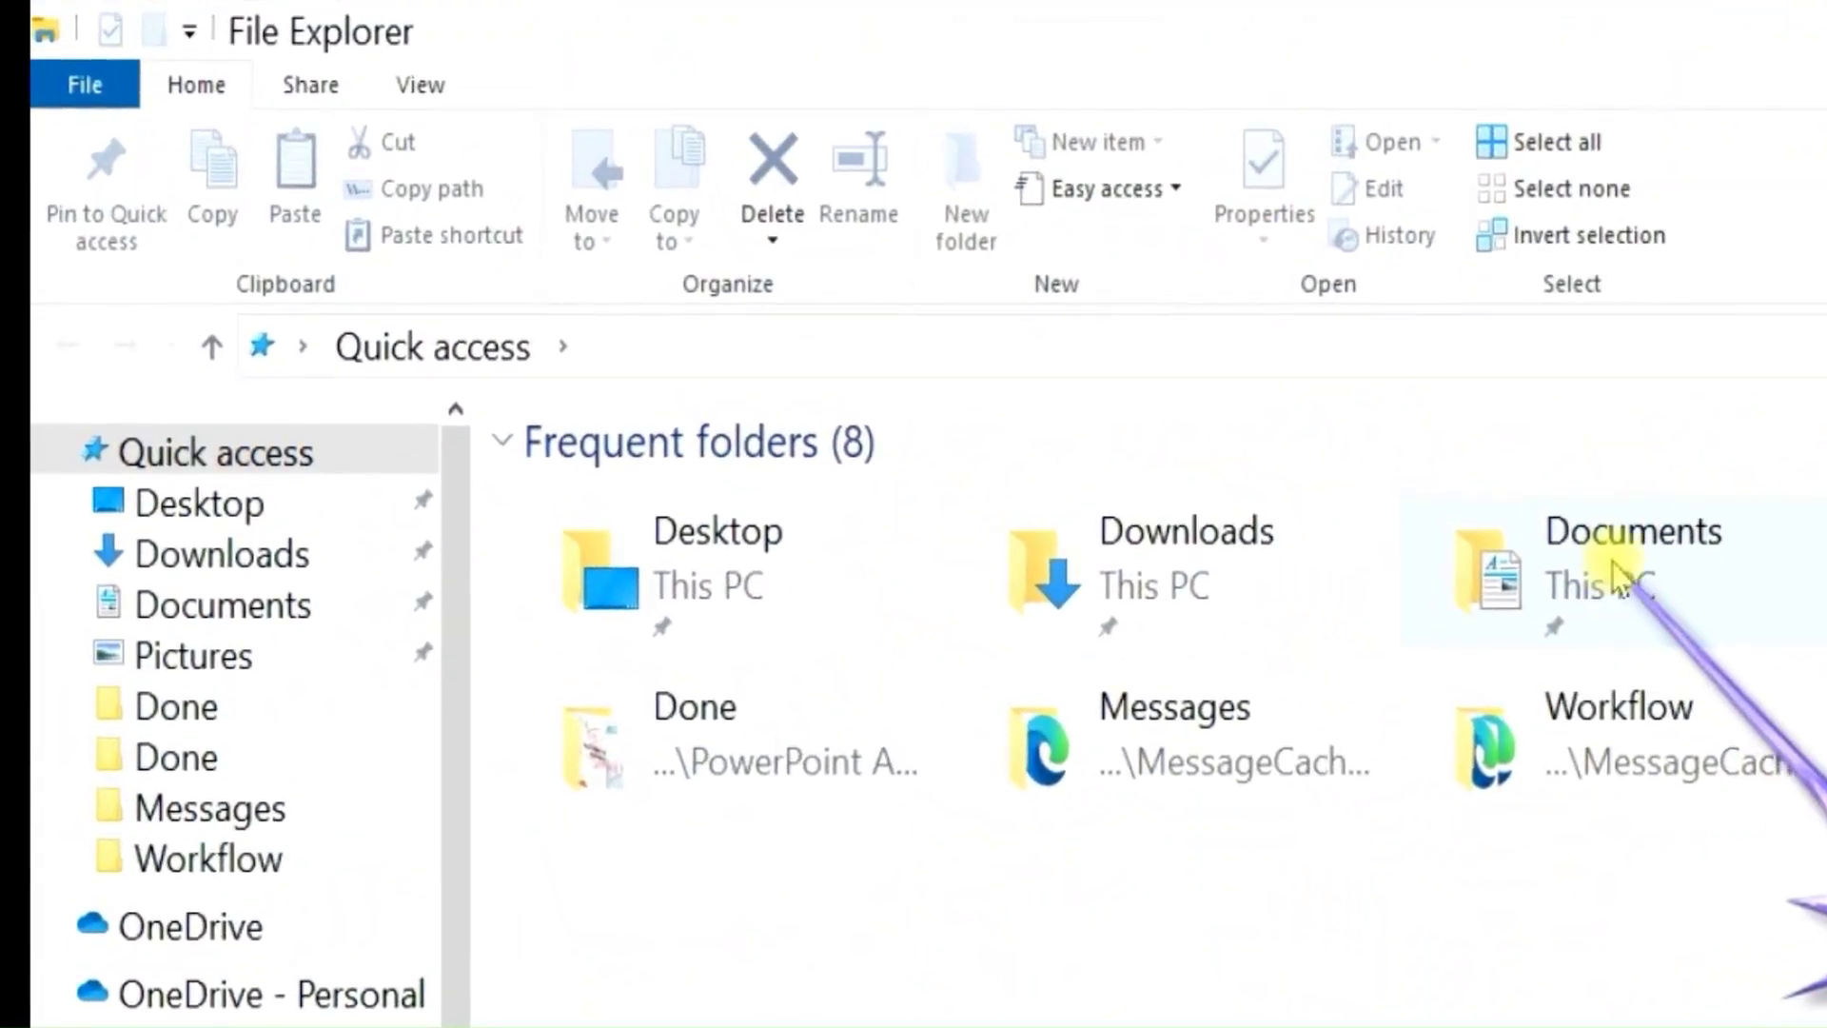
{"action": "double_click", "coordinate": [1607, 574]}
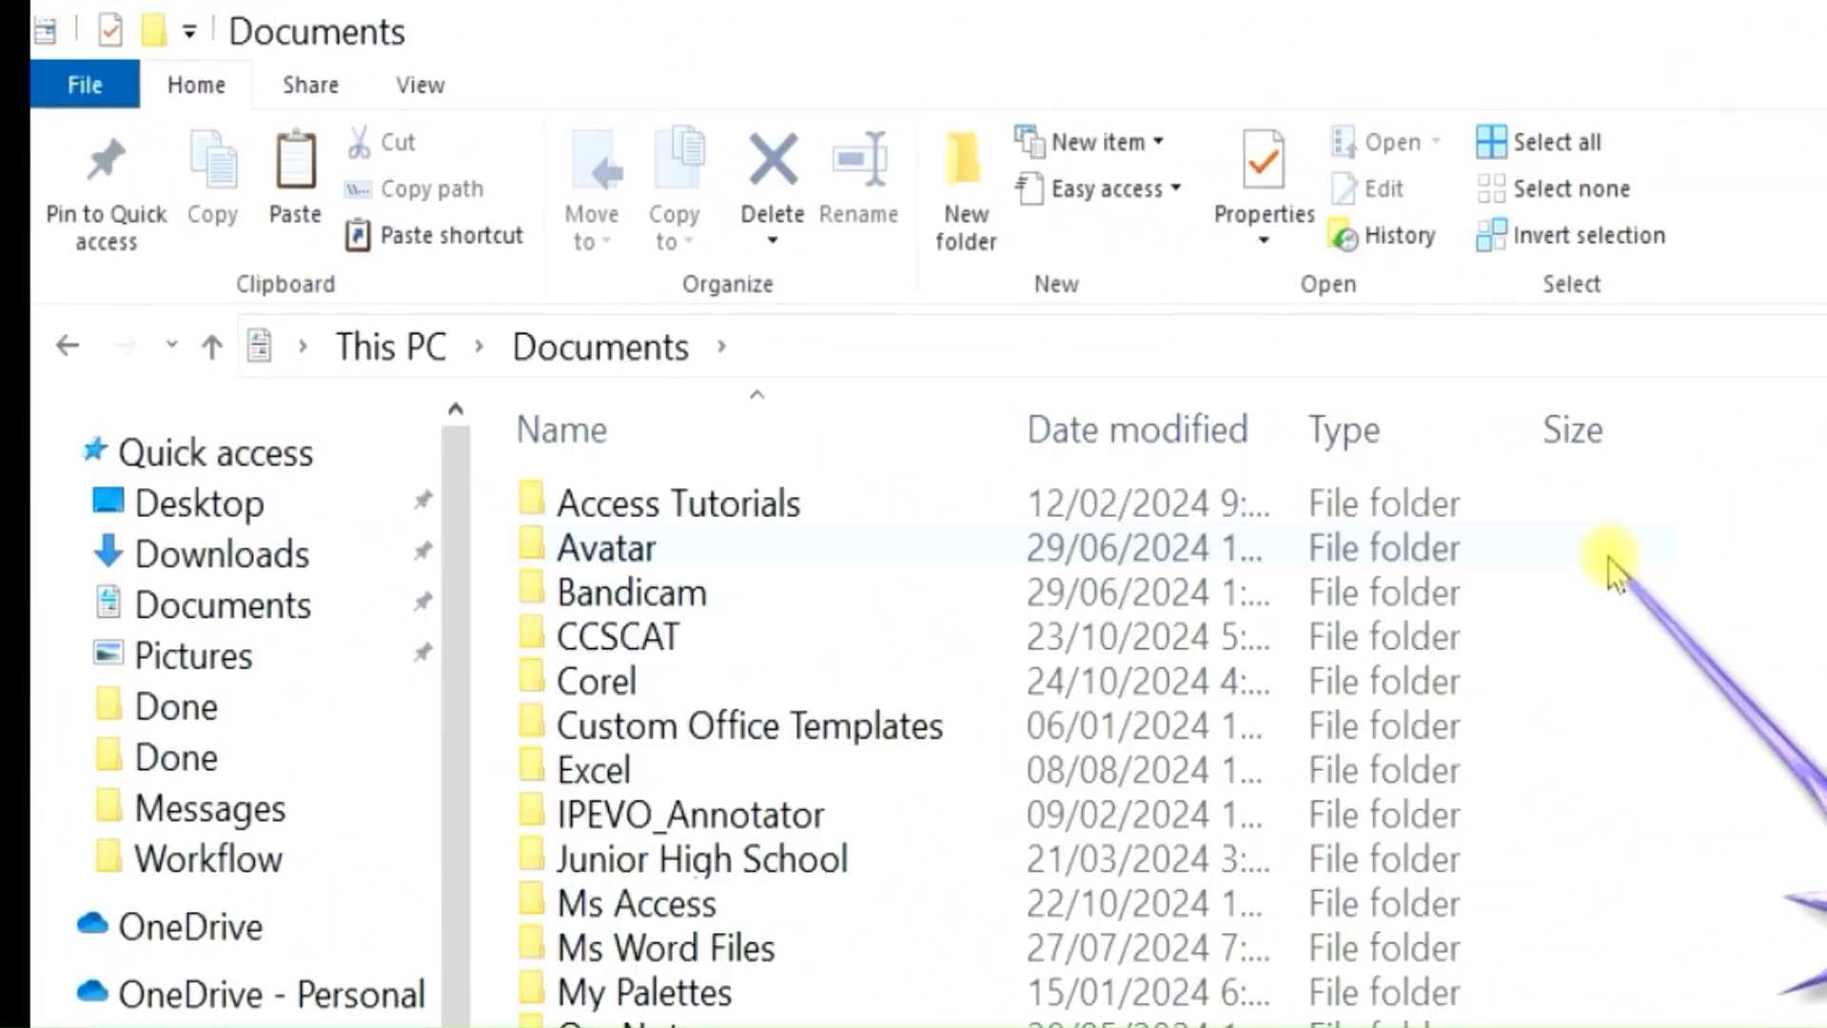
{"action": "double_click", "coordinate": [693, 683]}
{"action": "left_click", "coordinate": [716, 663]}
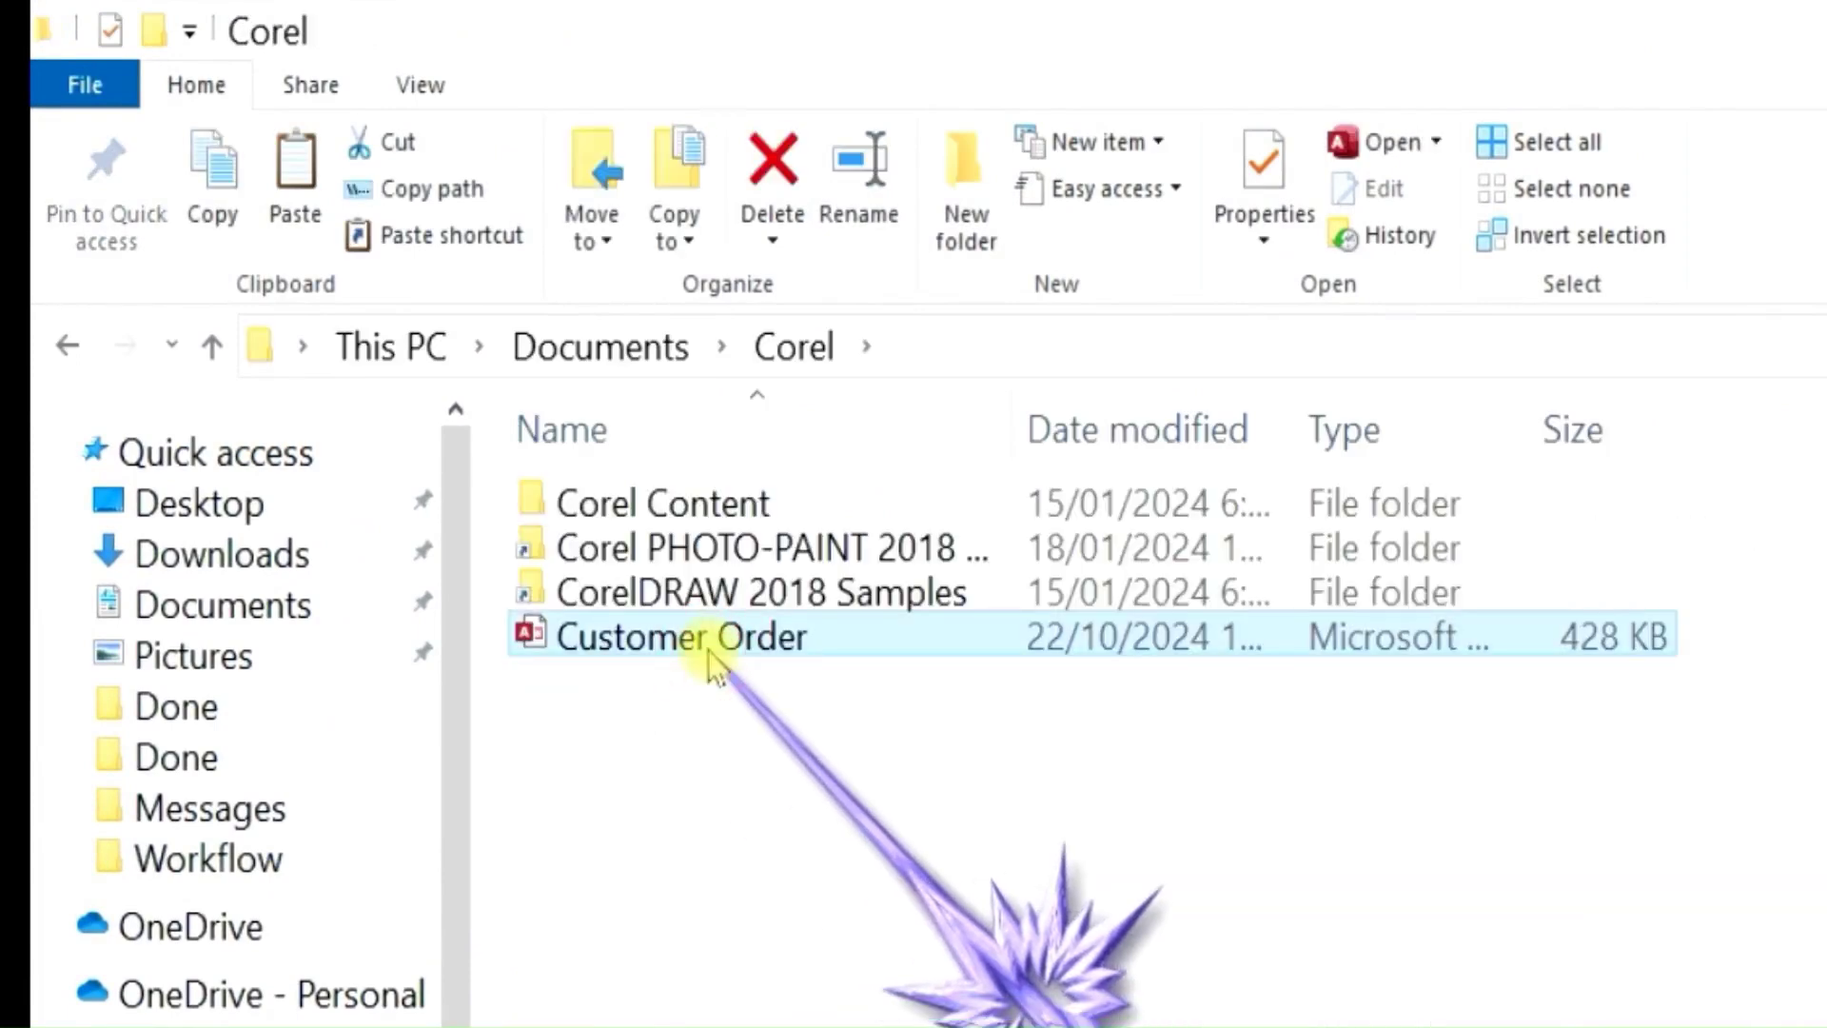
{"action": "left_click", "coordinate": [785, 776]}
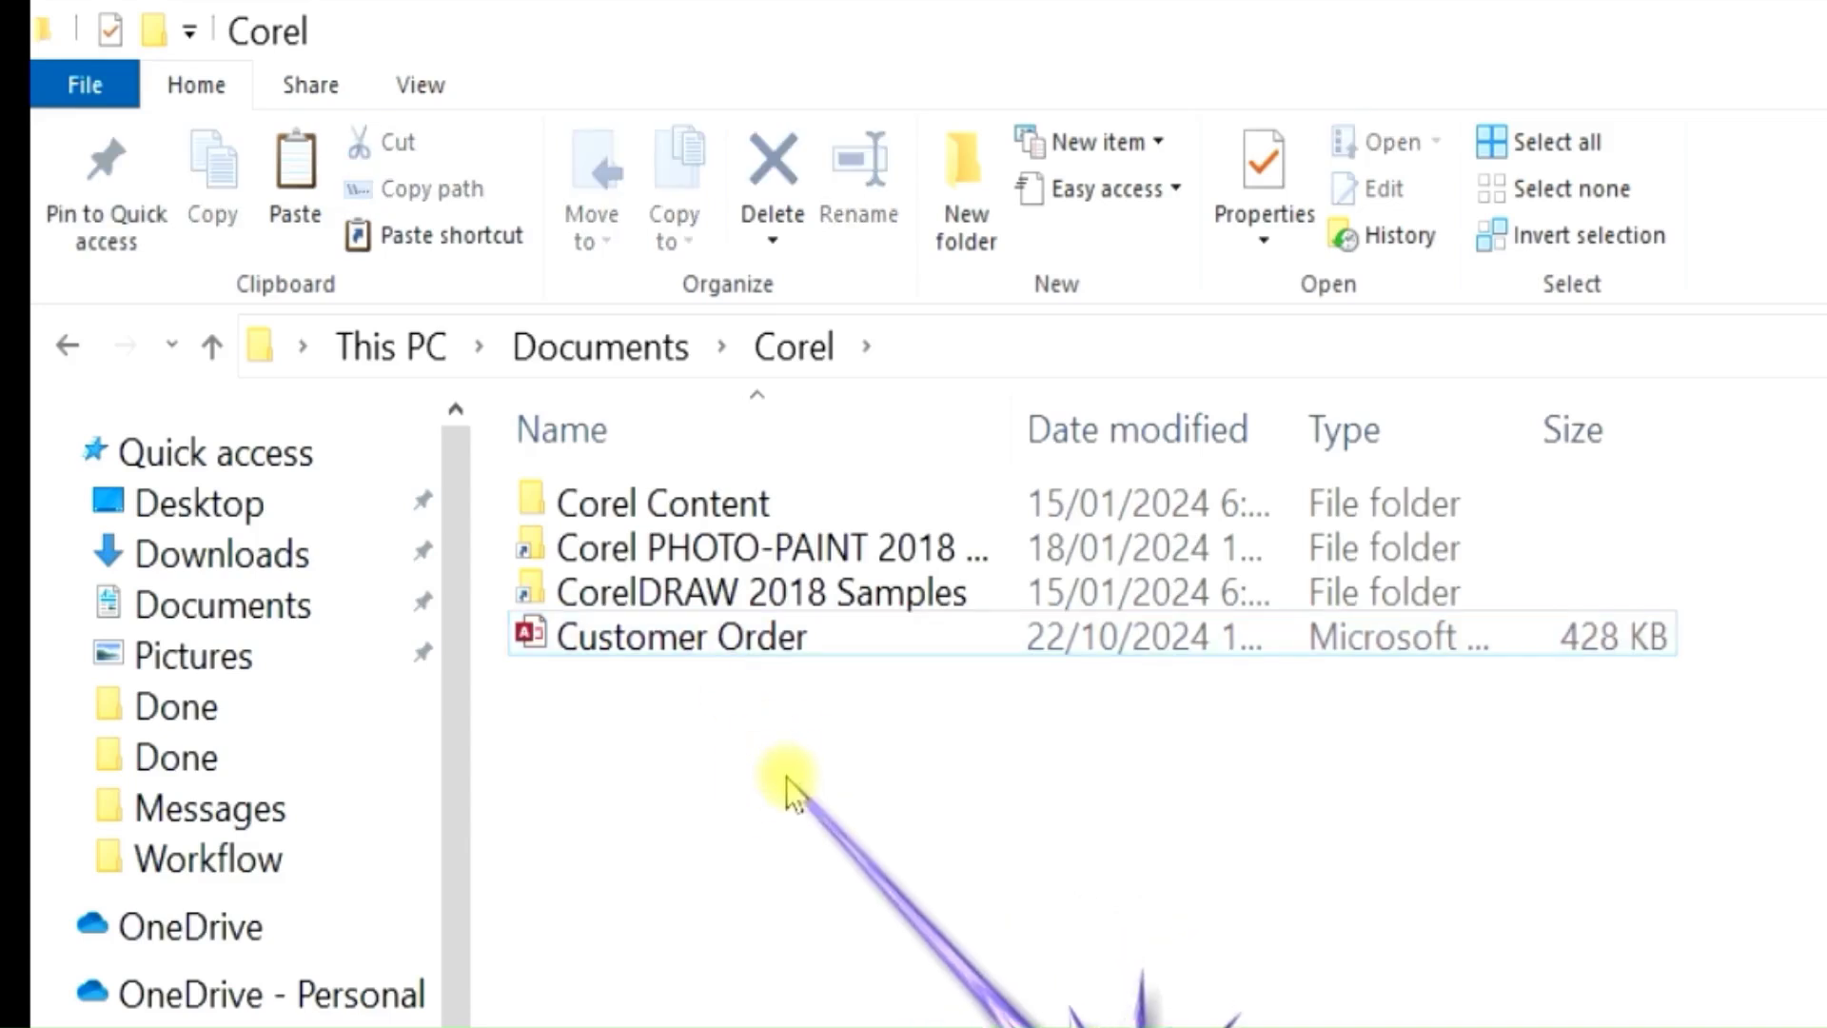
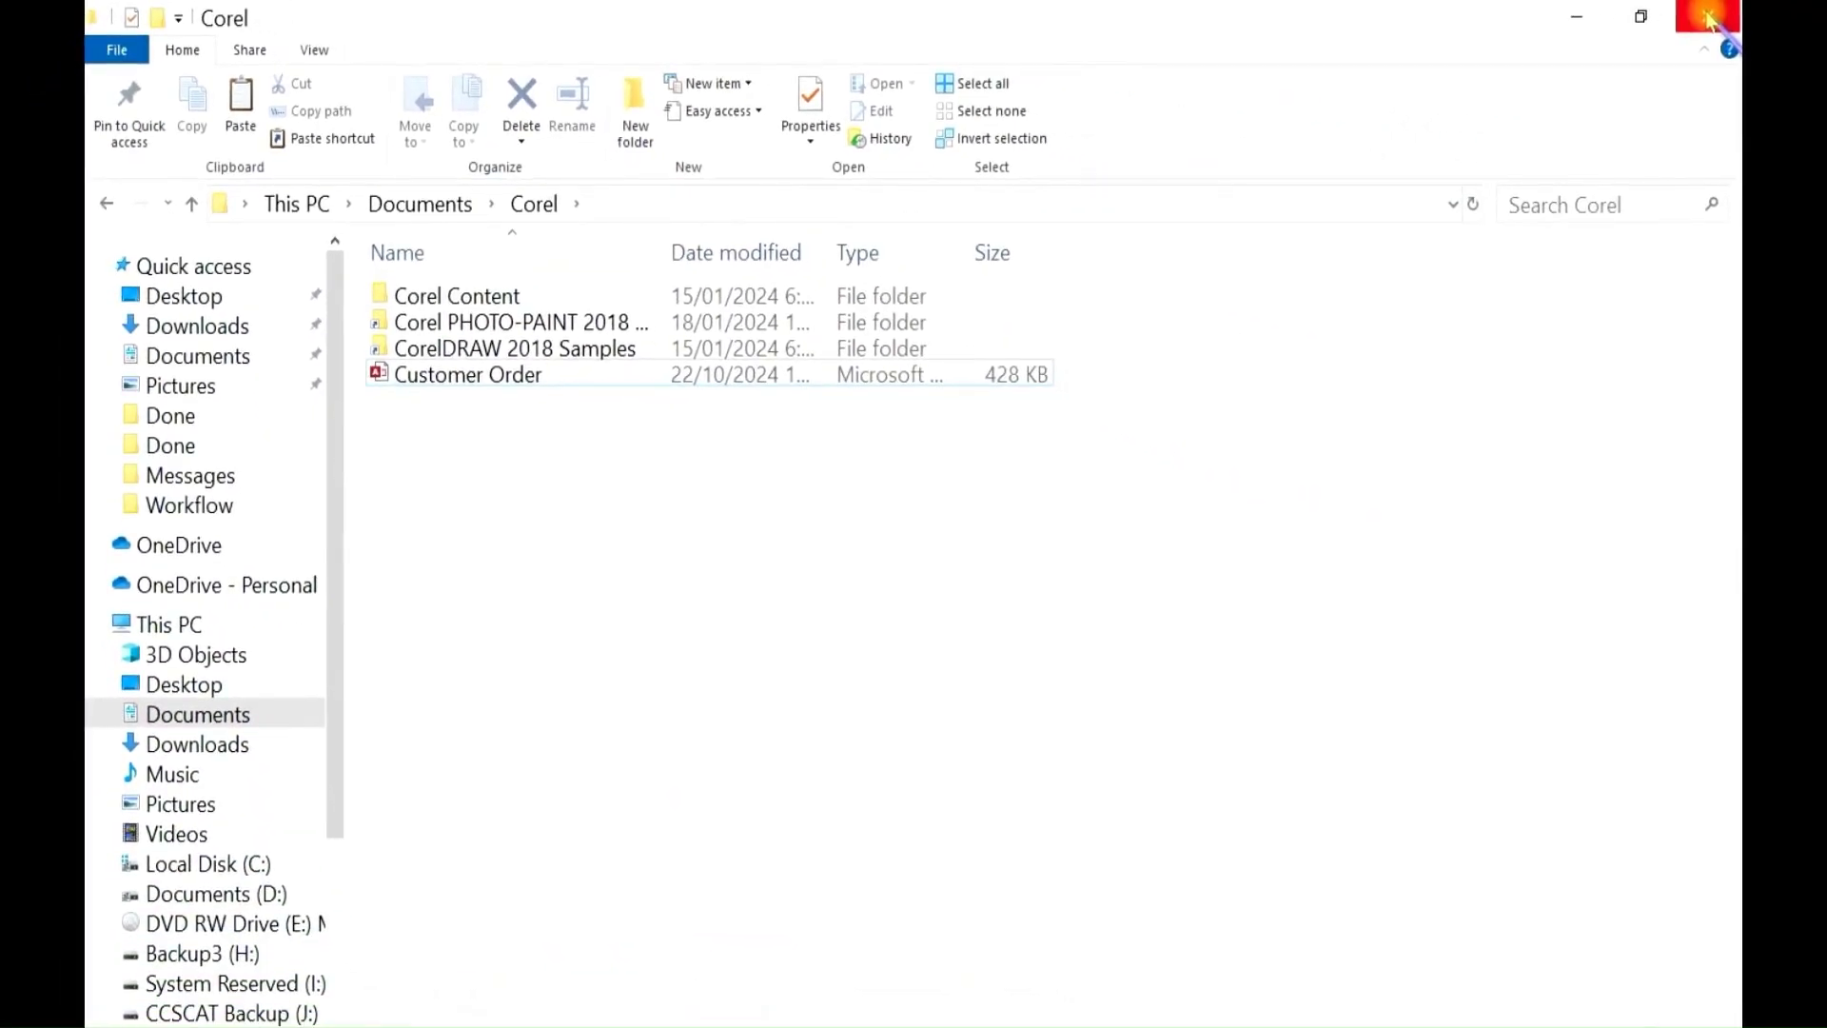
Open the format settings for USB Drive (L:) from This PC and enter the owner's name as the volume label
{"action": "left_click", "coordinate": [184, 628]}
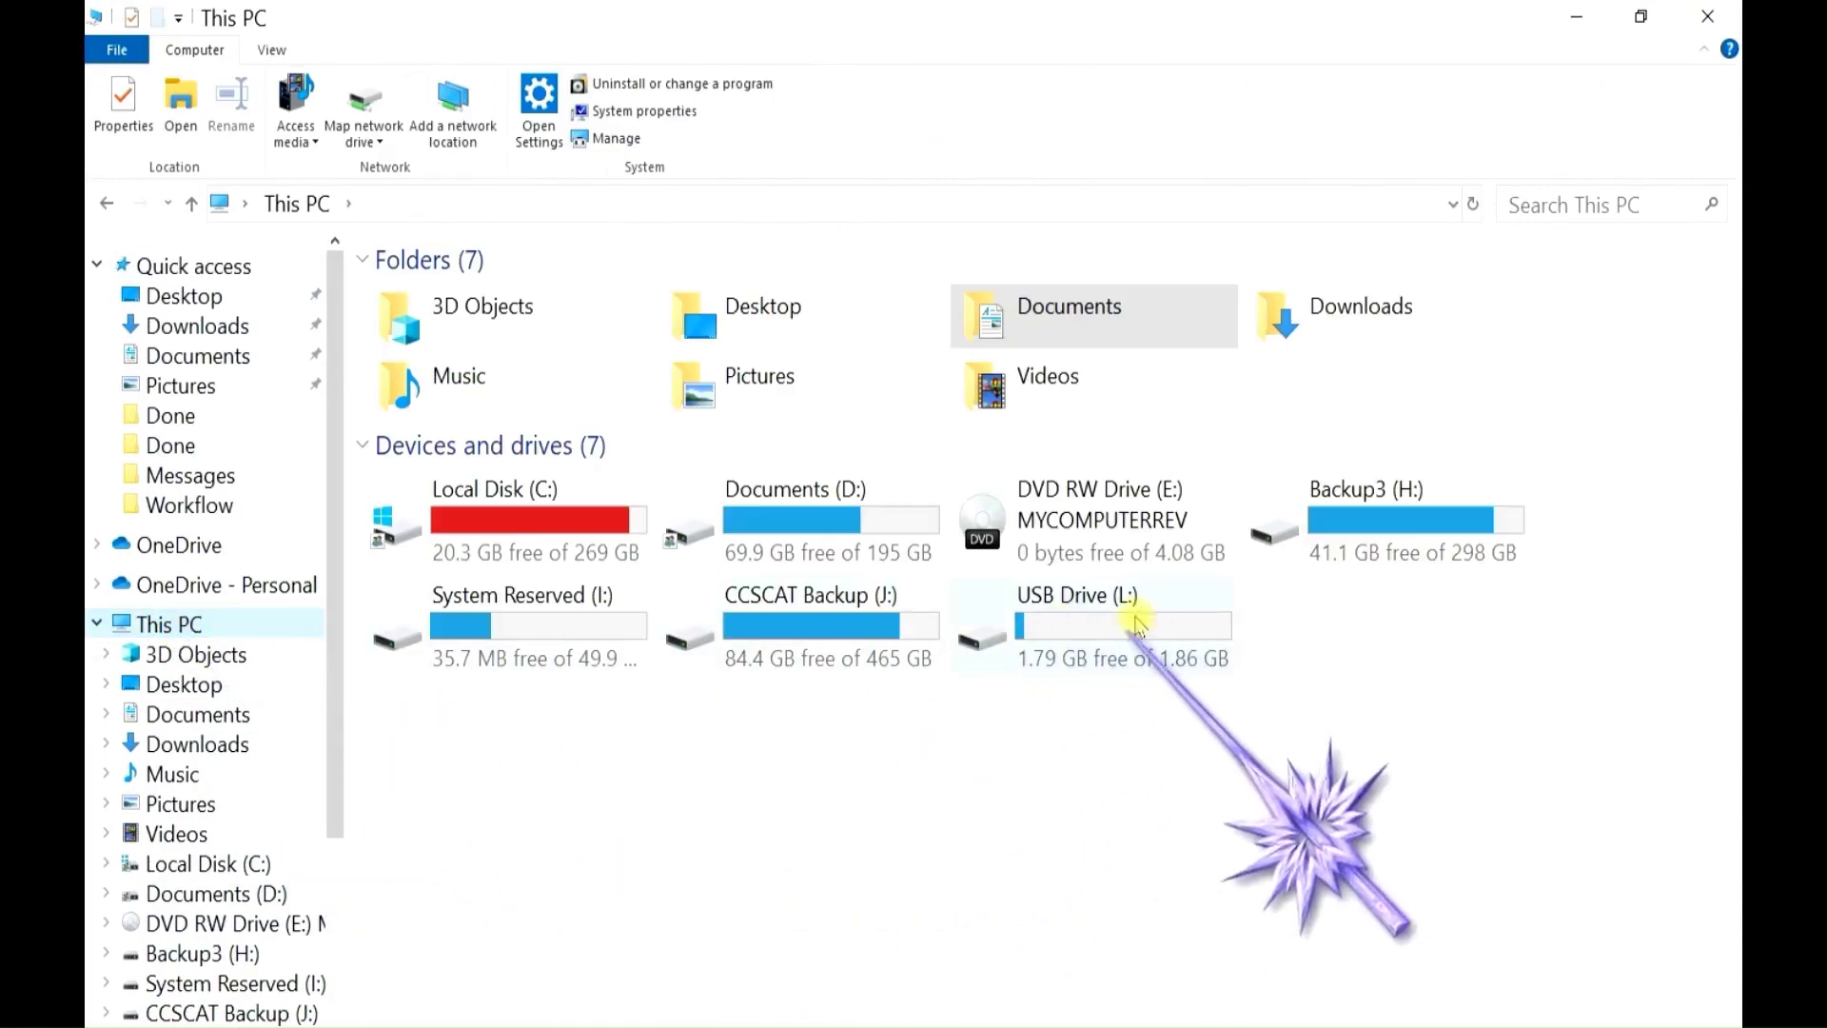
{"action": "mouse_move", "coordinate": [1089, 620]}
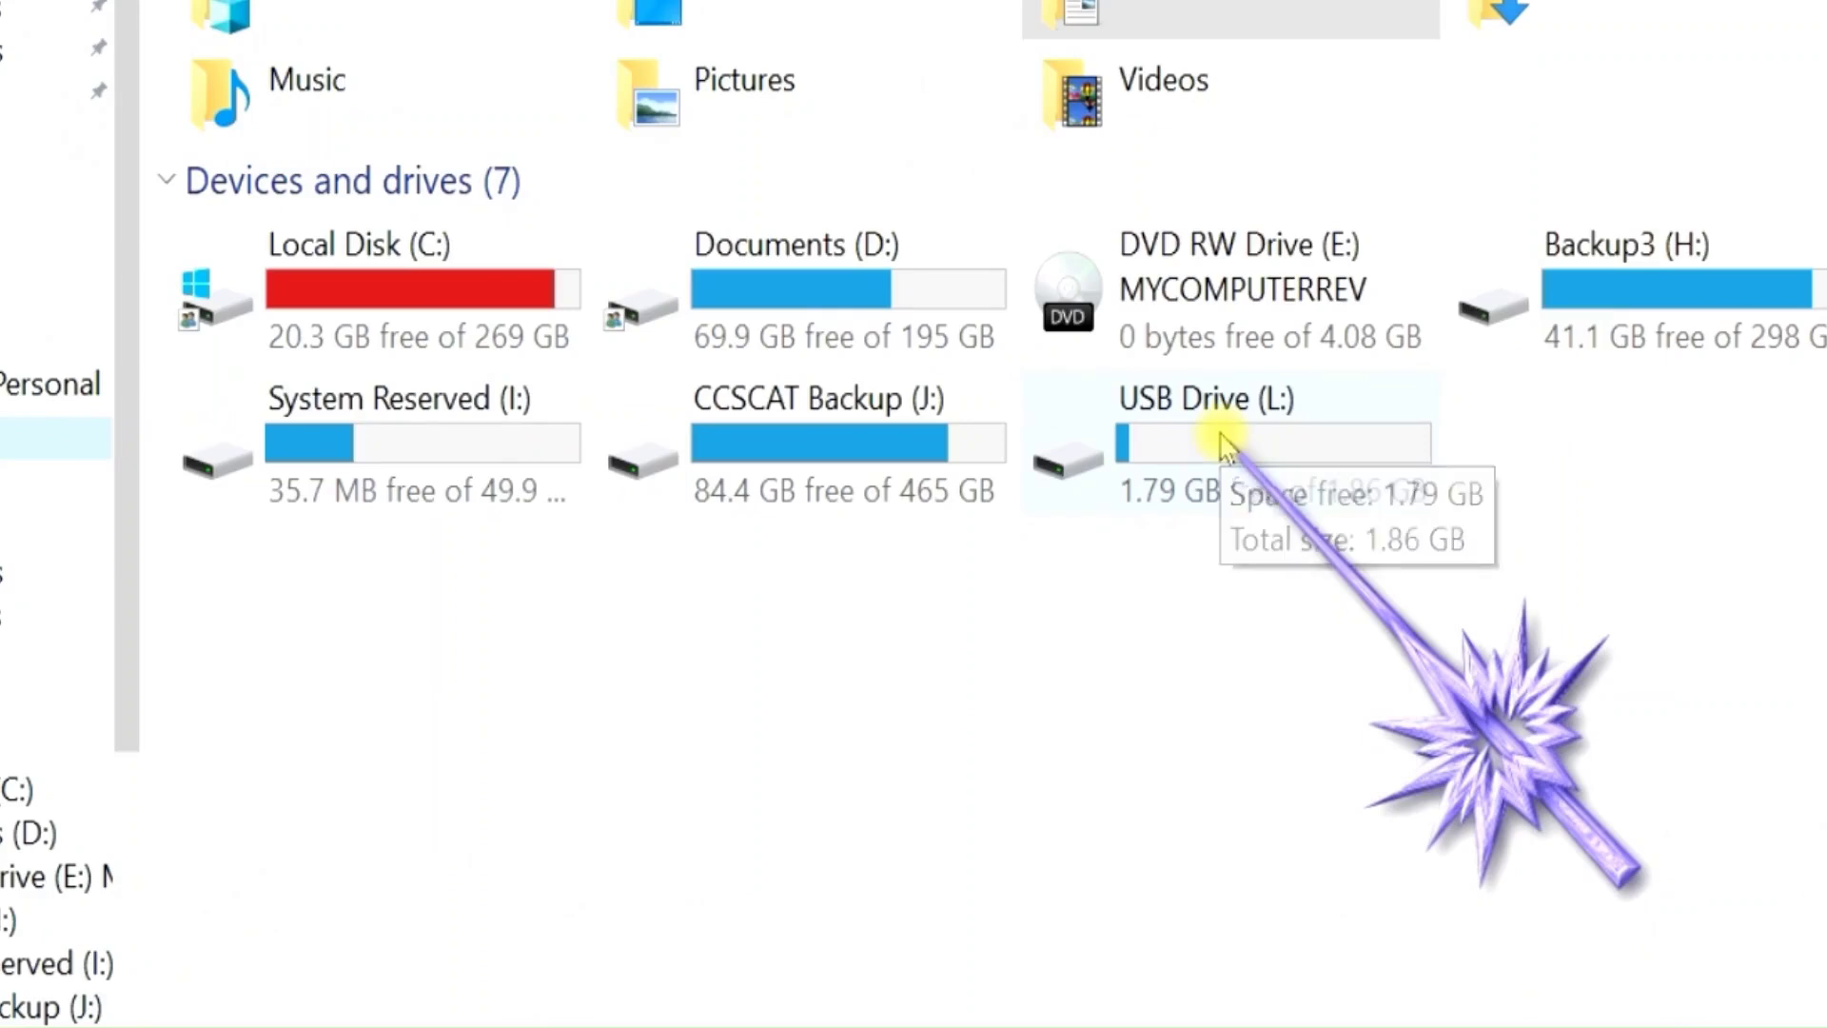
{"action": "right_click", "coordinate": [1225, 444]}
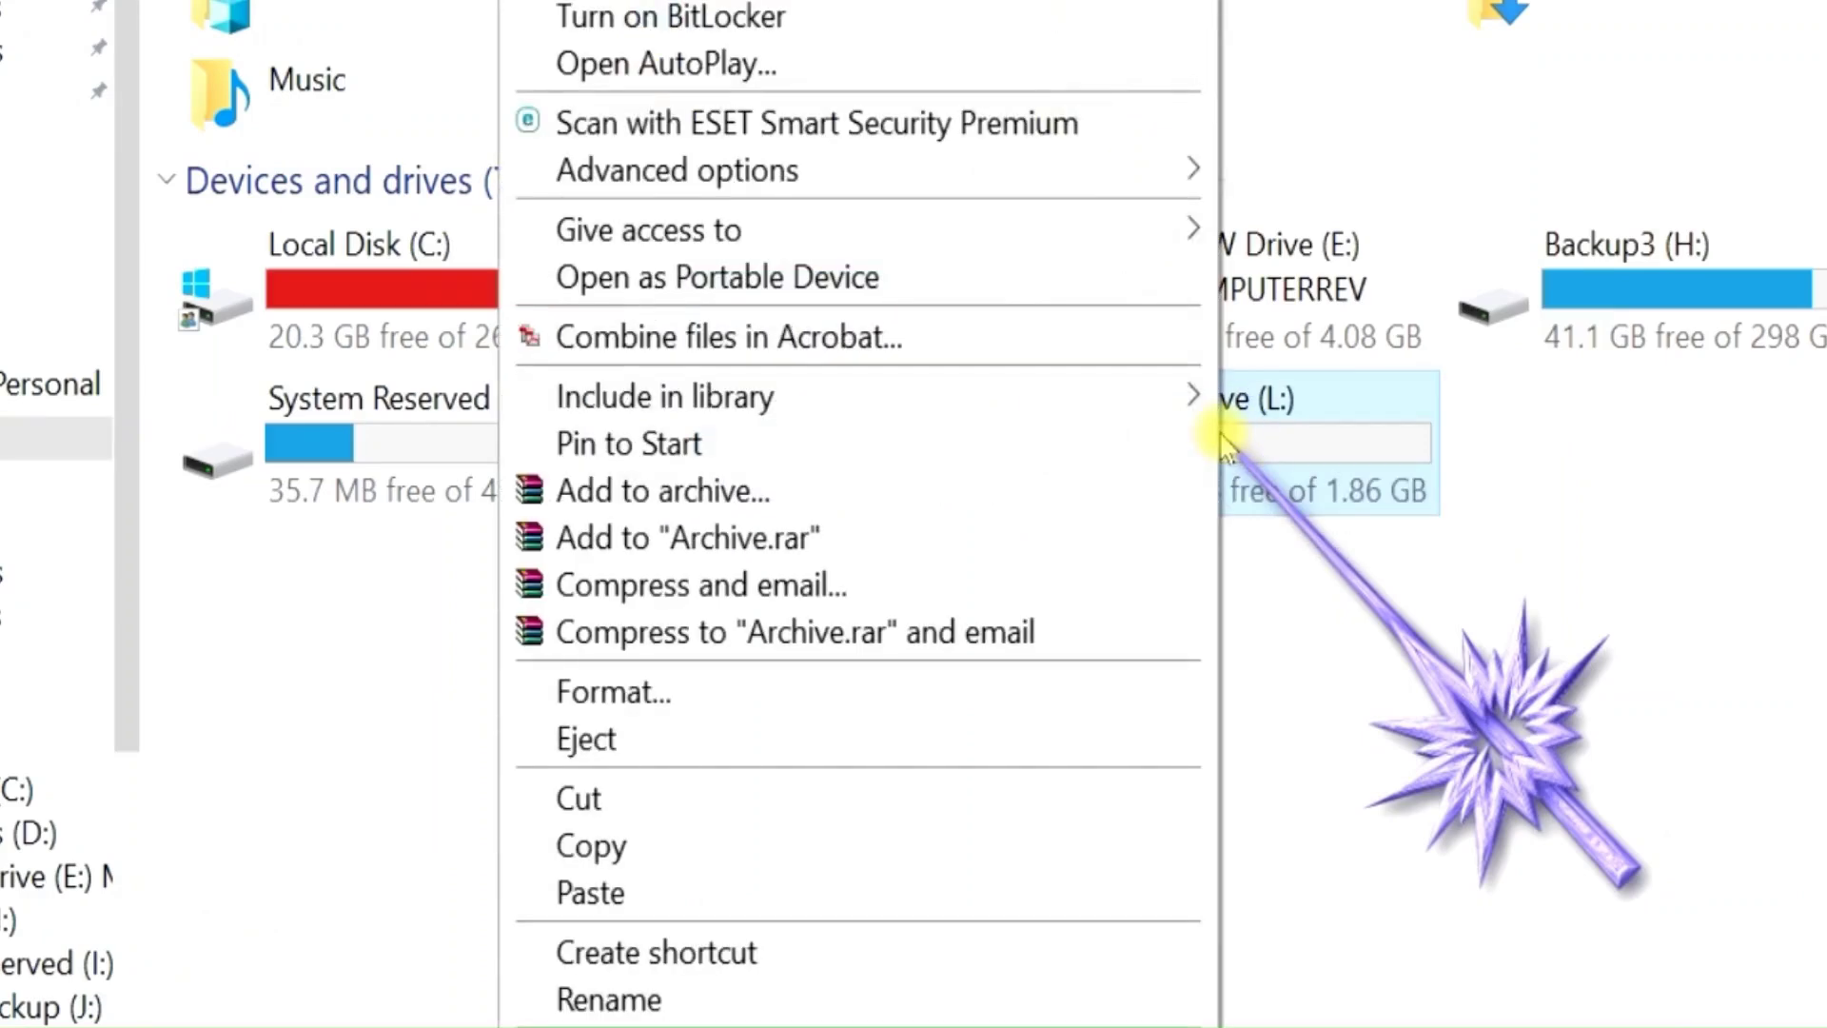
{"action": "left_click", "coordinate": [699, 704]}
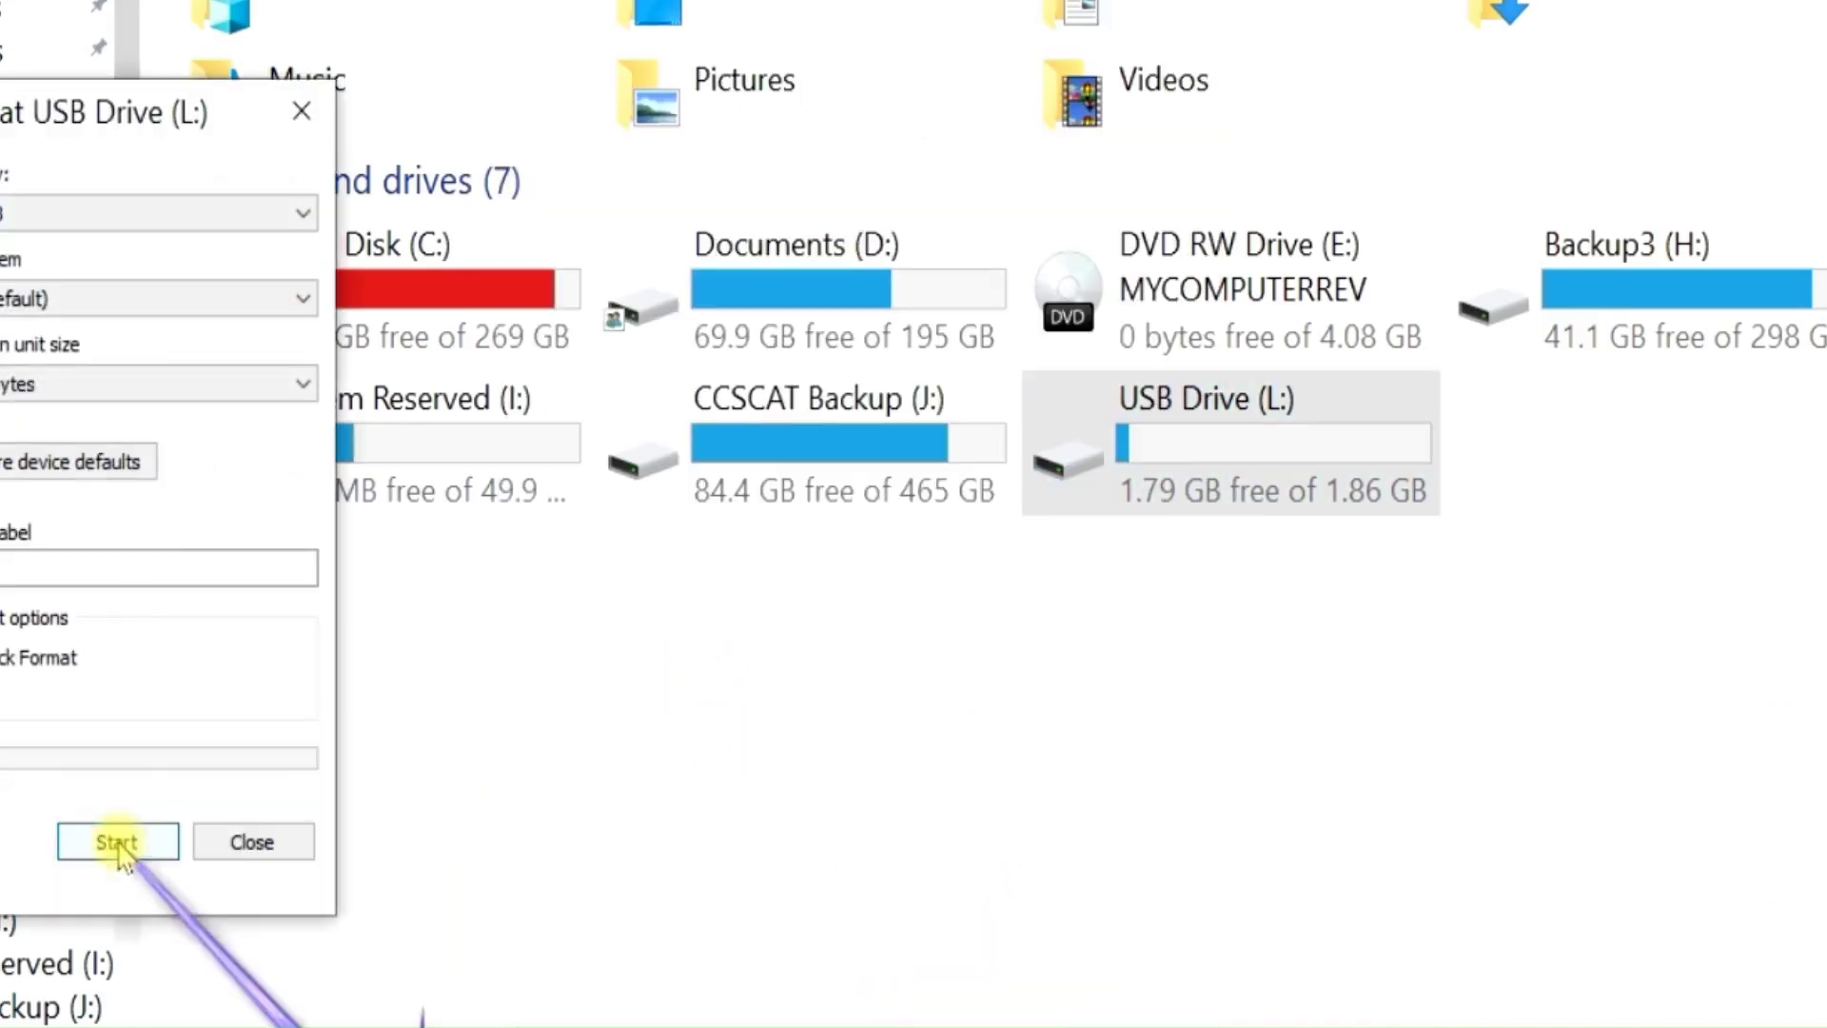
{"action": "left_click_drag", "start_coordinate": [43, 114], "coordinate": [1045, 24]}
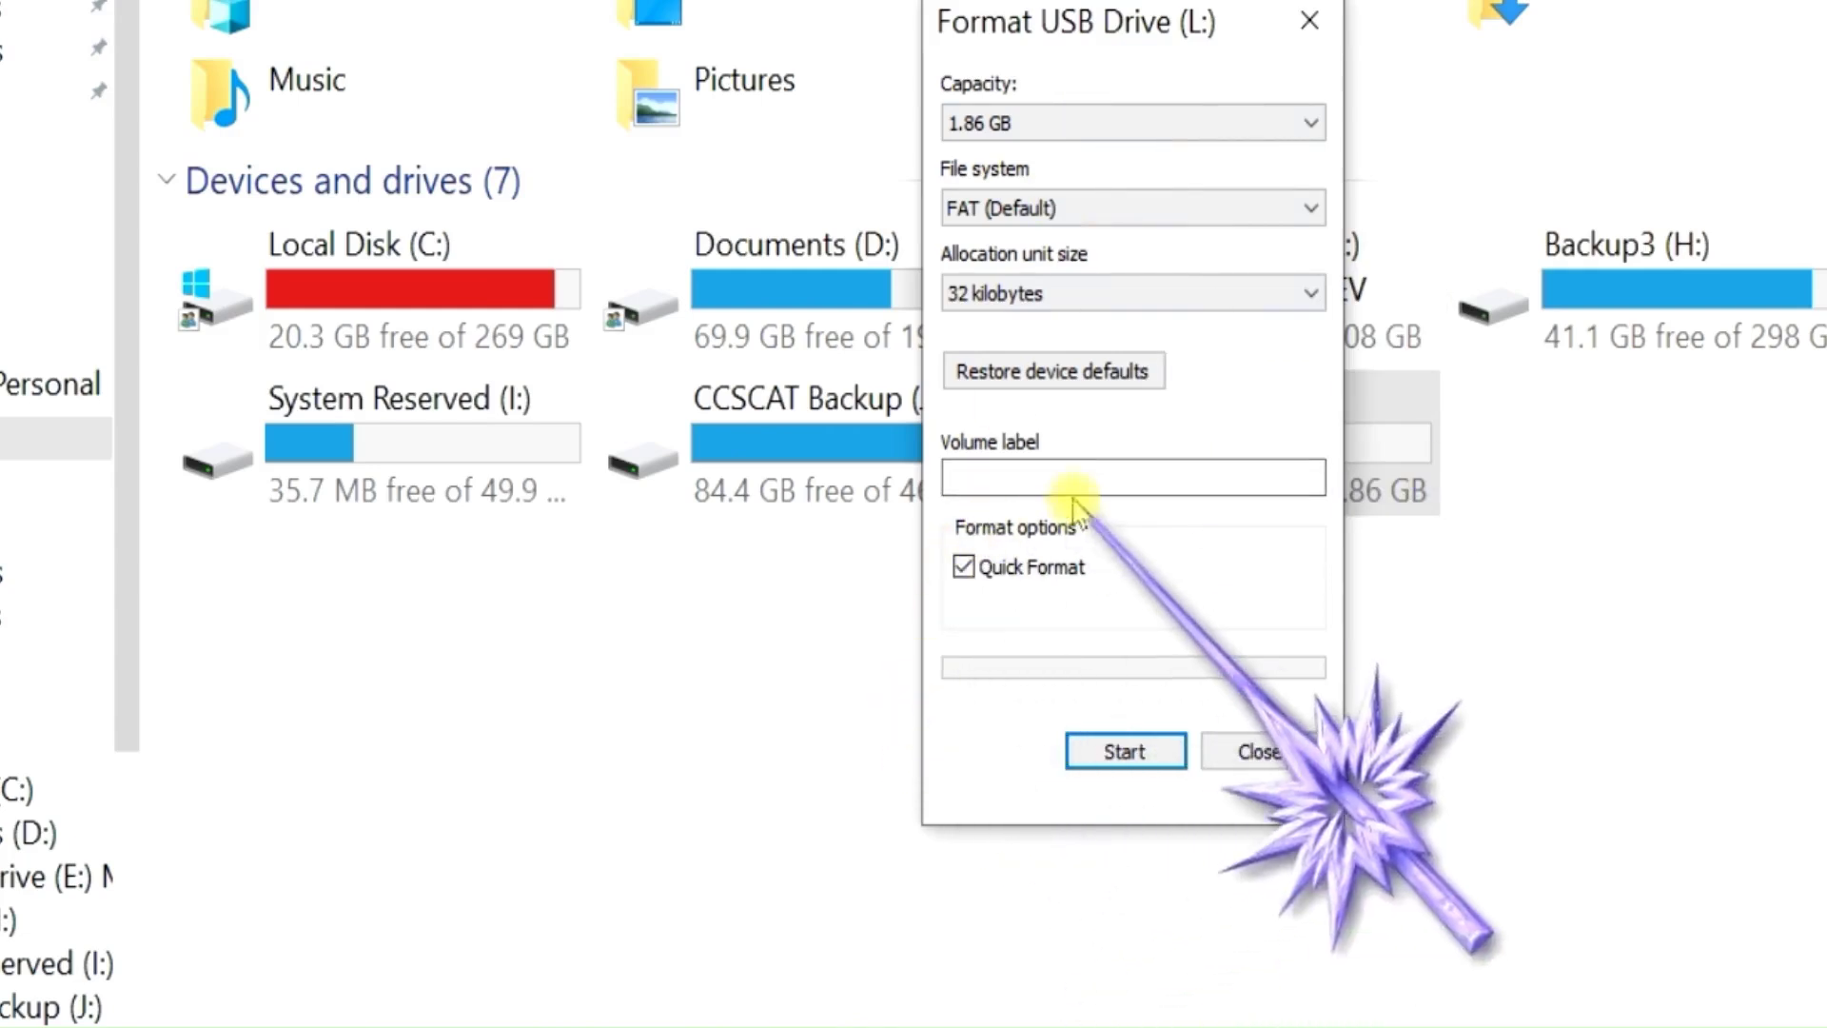
{"action": "left_click", "coordinate": [963, 479]}
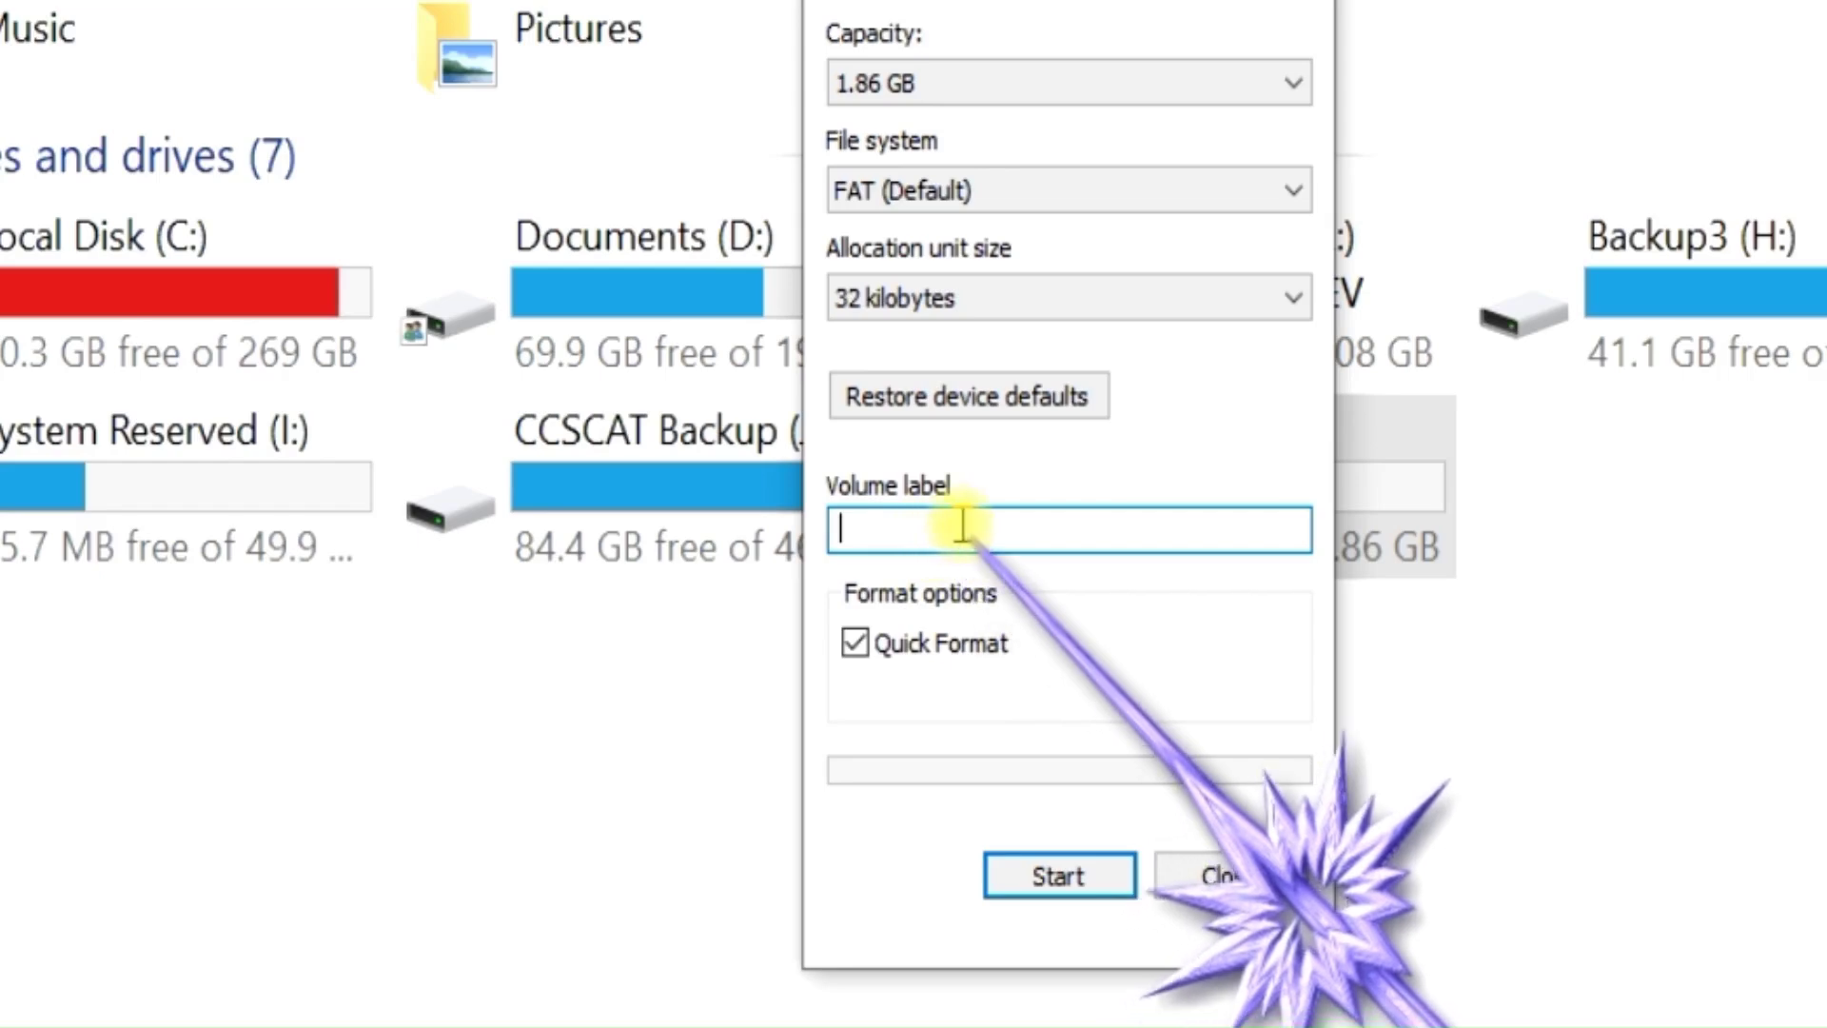
{"action": "type", "text": "Dr"}
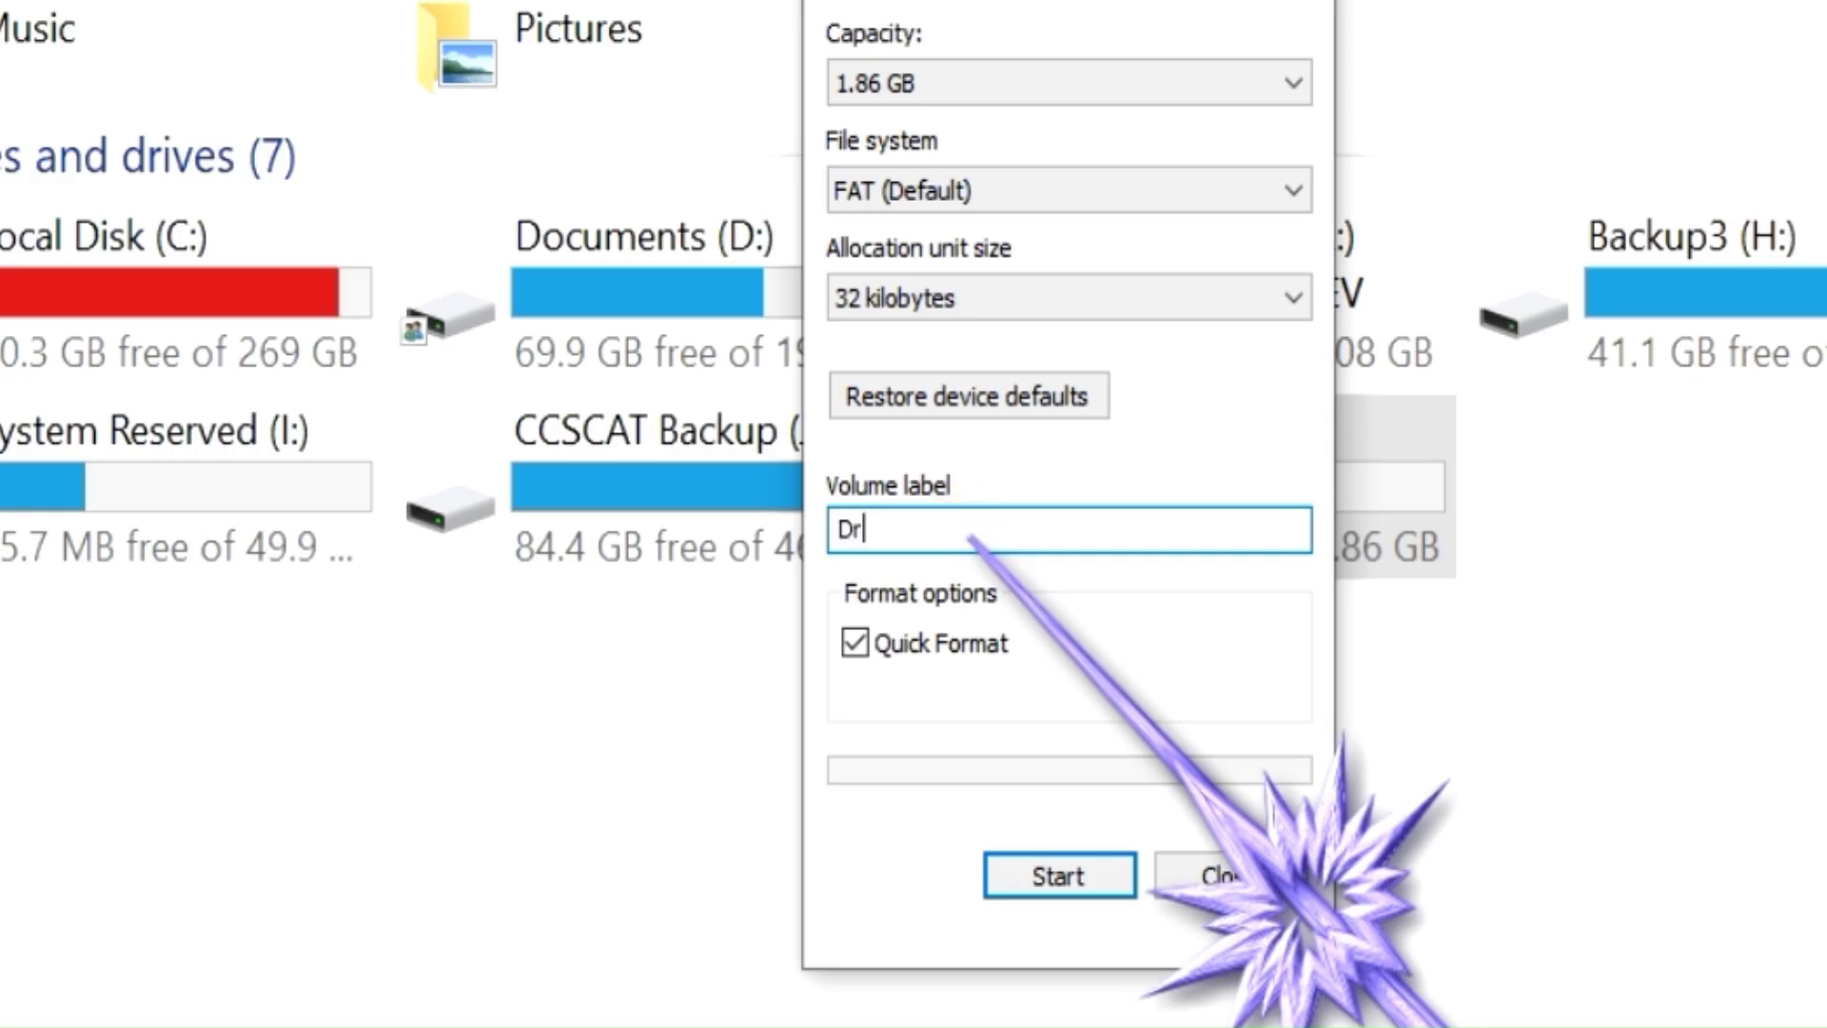
{"action": "type", "text": "_Addah"}
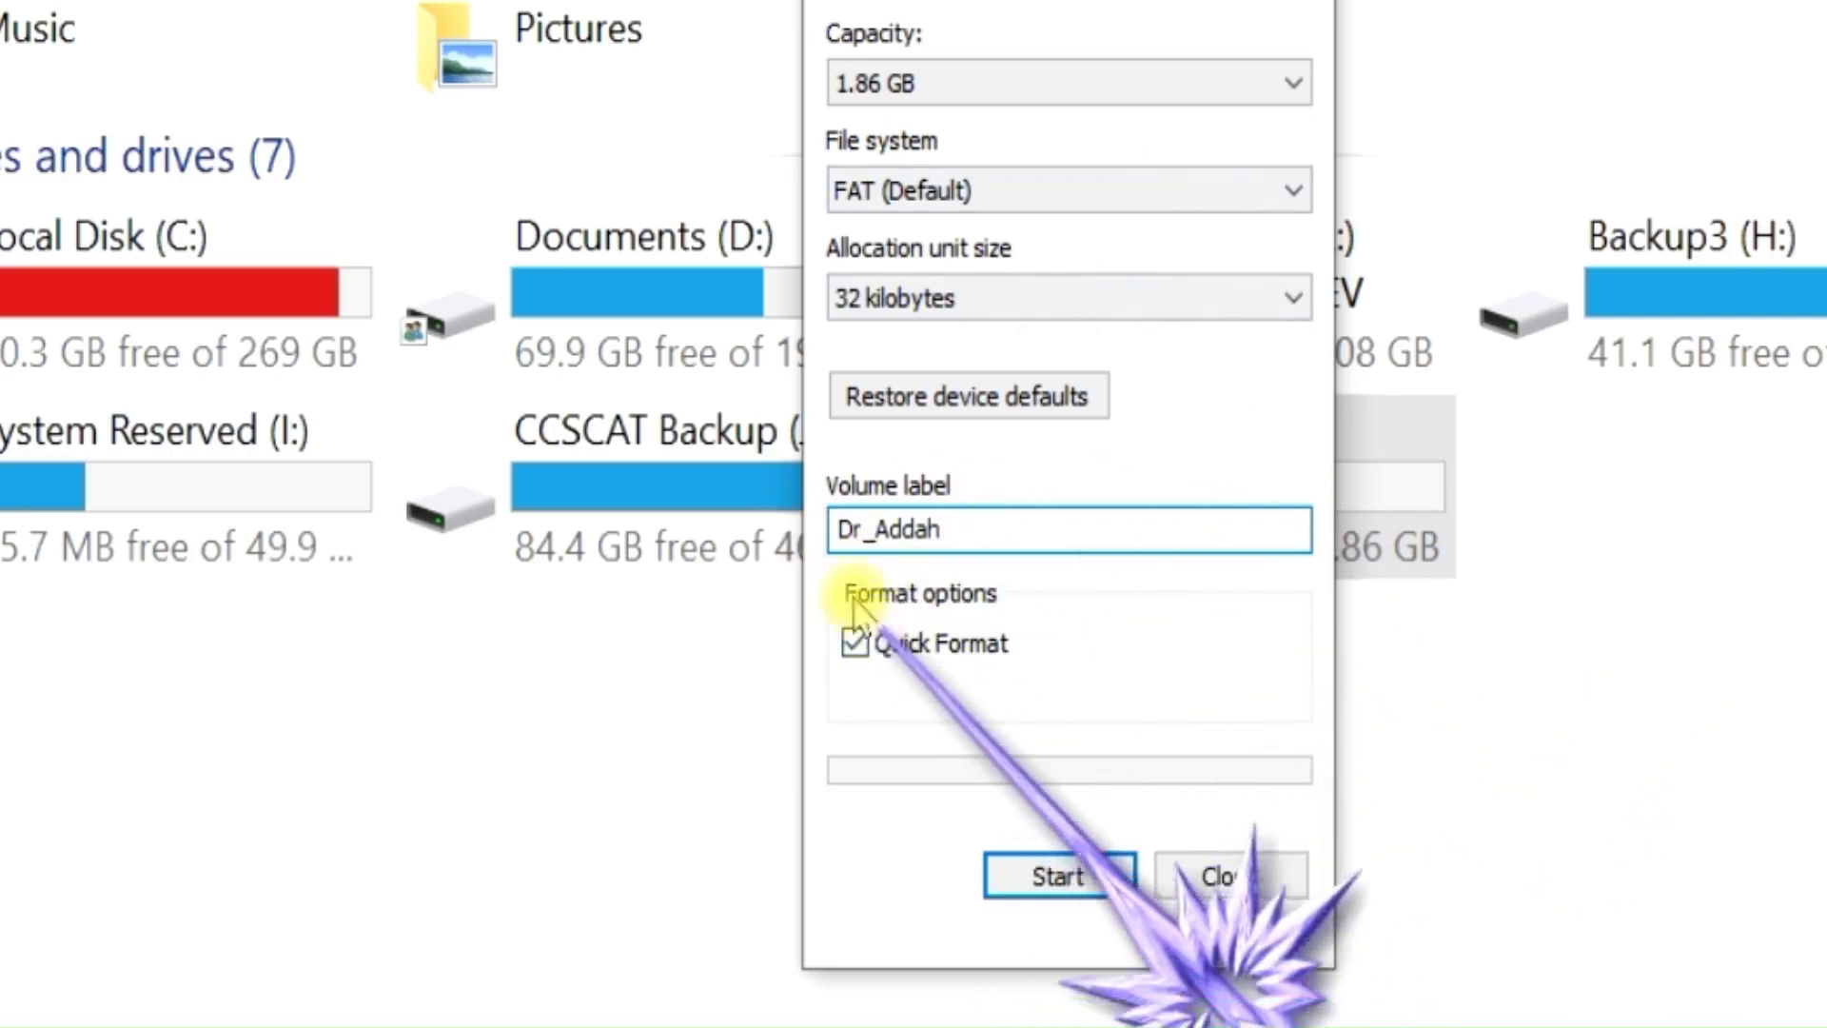
Quick-format USB Drive (L:) with FAT and 32 kilobytes, accepting the warnings, and close the format dialog and the antivirus notification
{"action": "left_click", "coordinate": [1052, 877]}
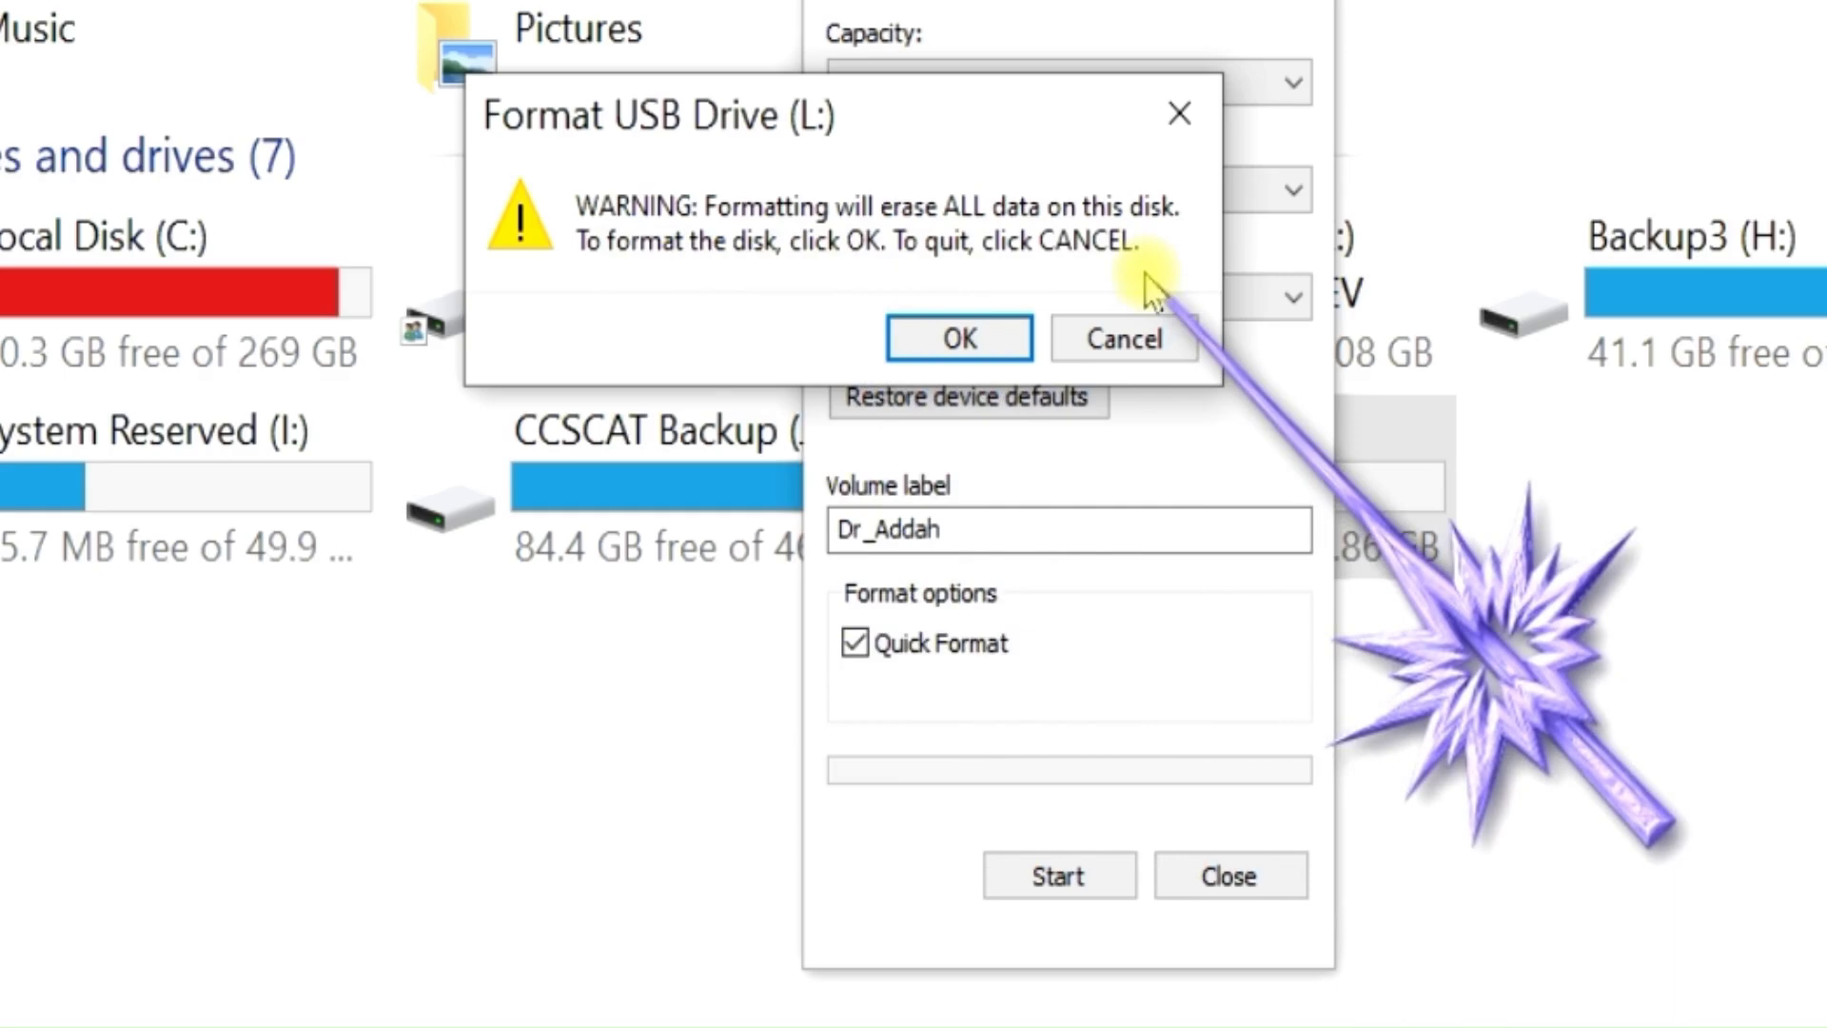
{"action": "left_click", "coordinate": [946, 336]}
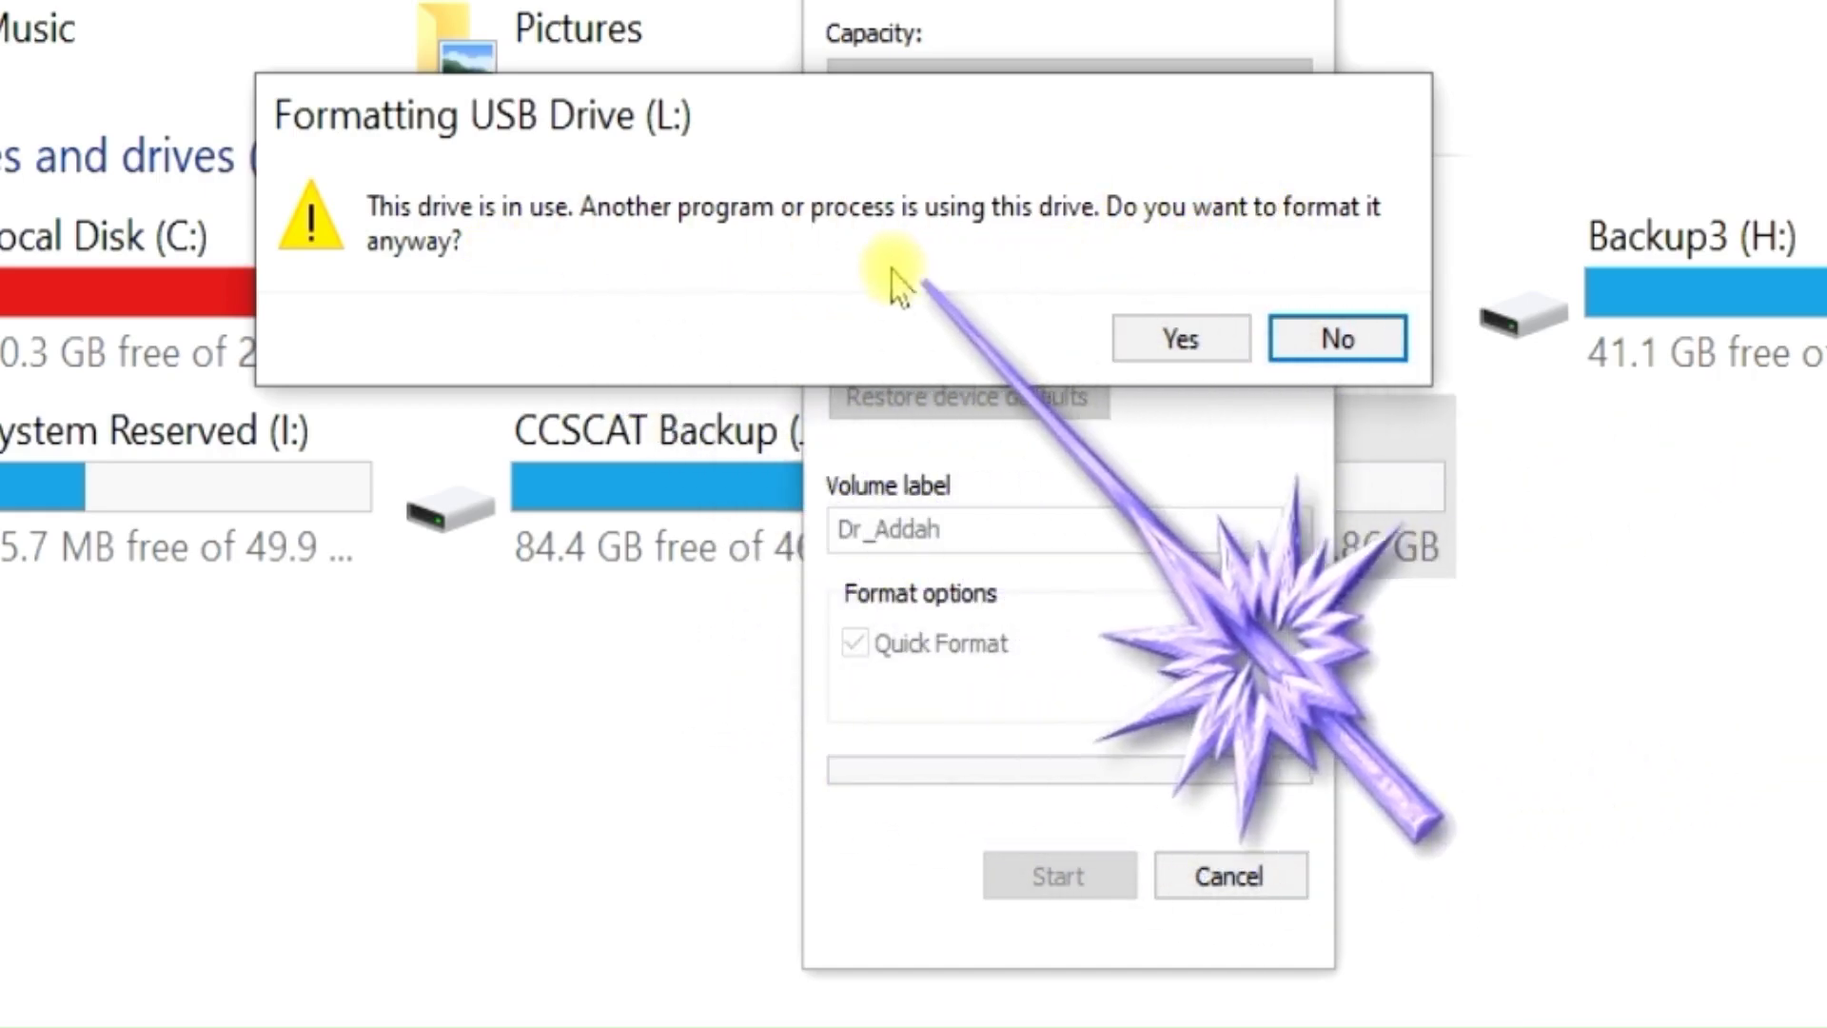
{"action": "left_click", "coordinate": [1171, 339]}
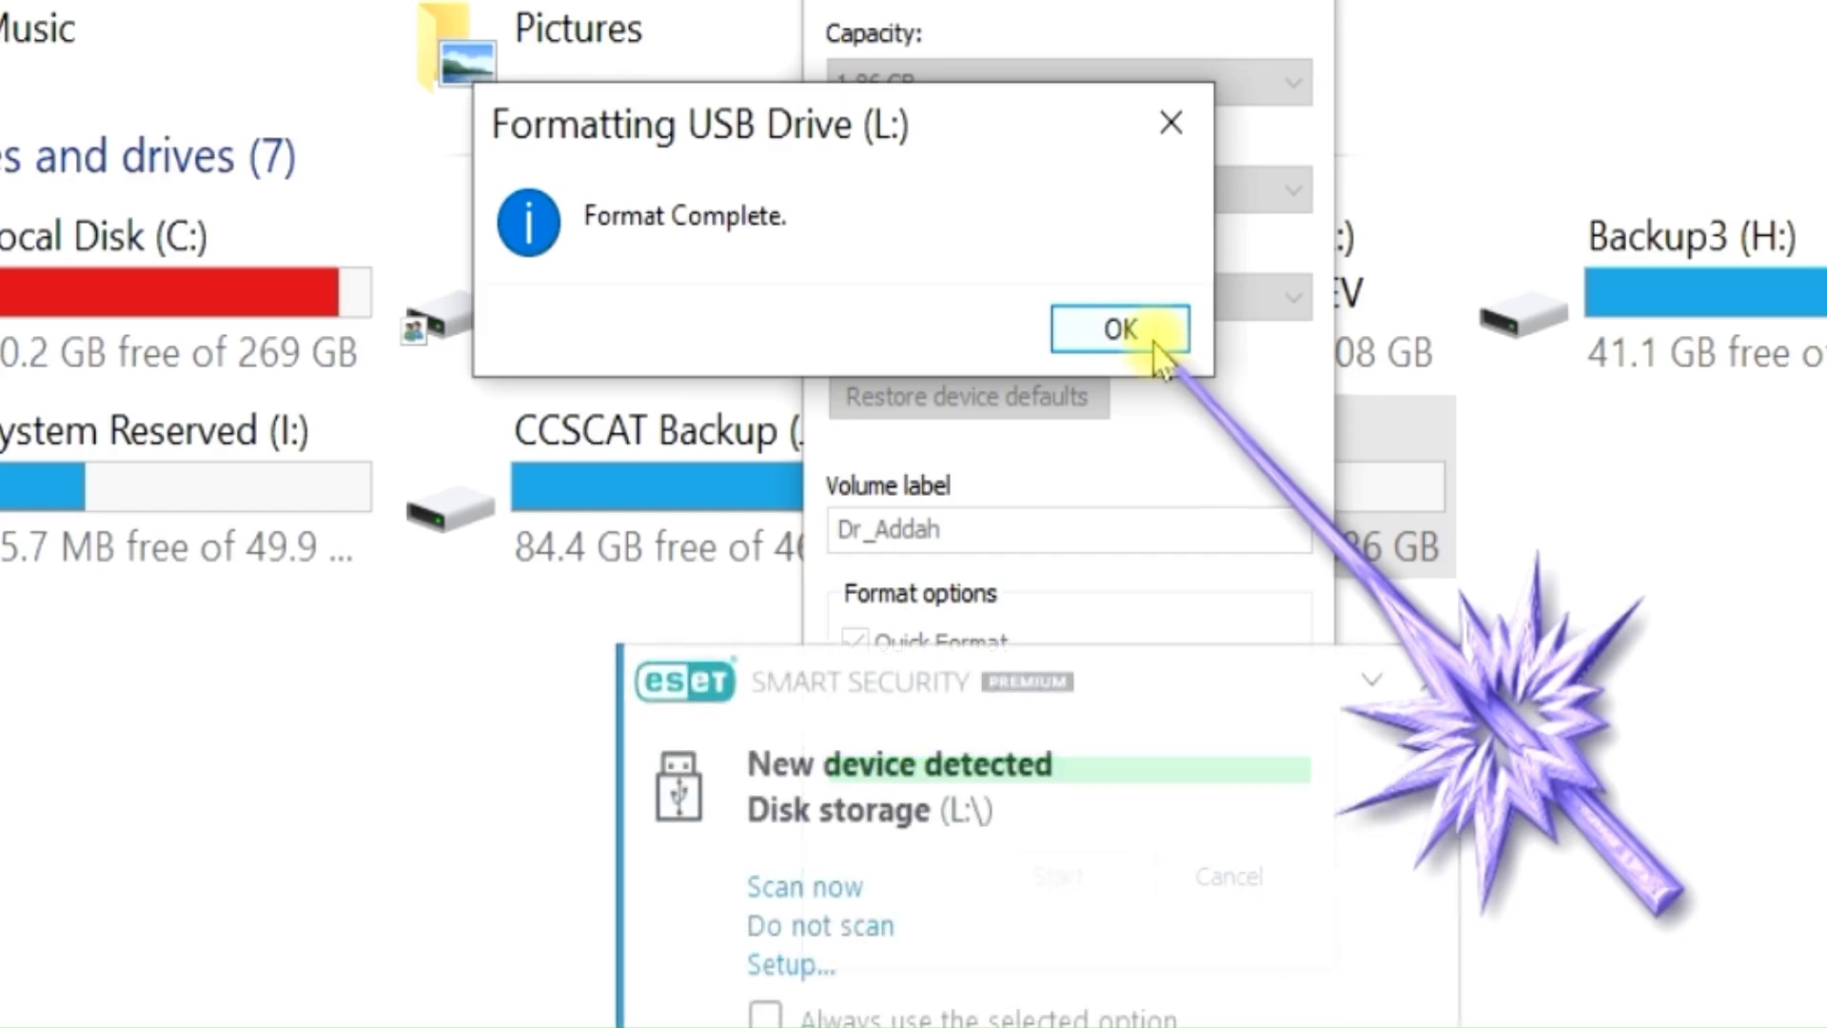
{"action": "left_click", "coordinate": [1120, 333]}
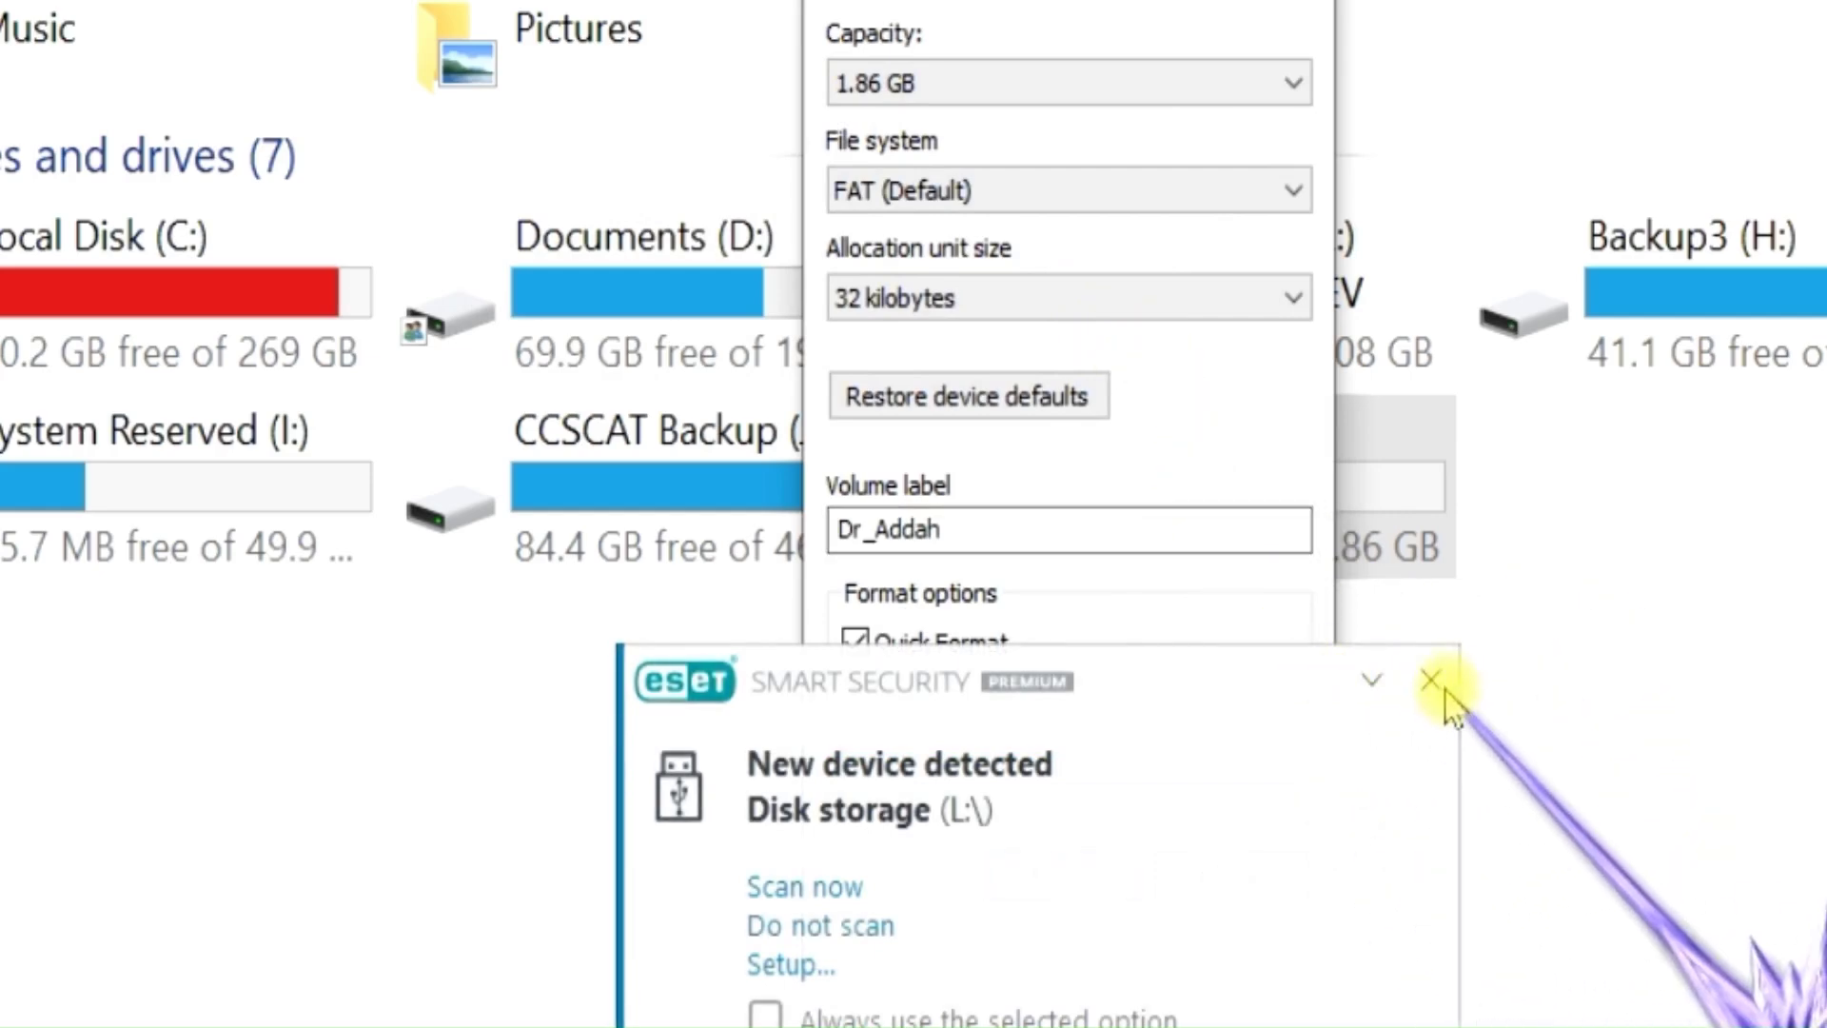
{"action": "left_click", "coordinate": [1432, 681]}
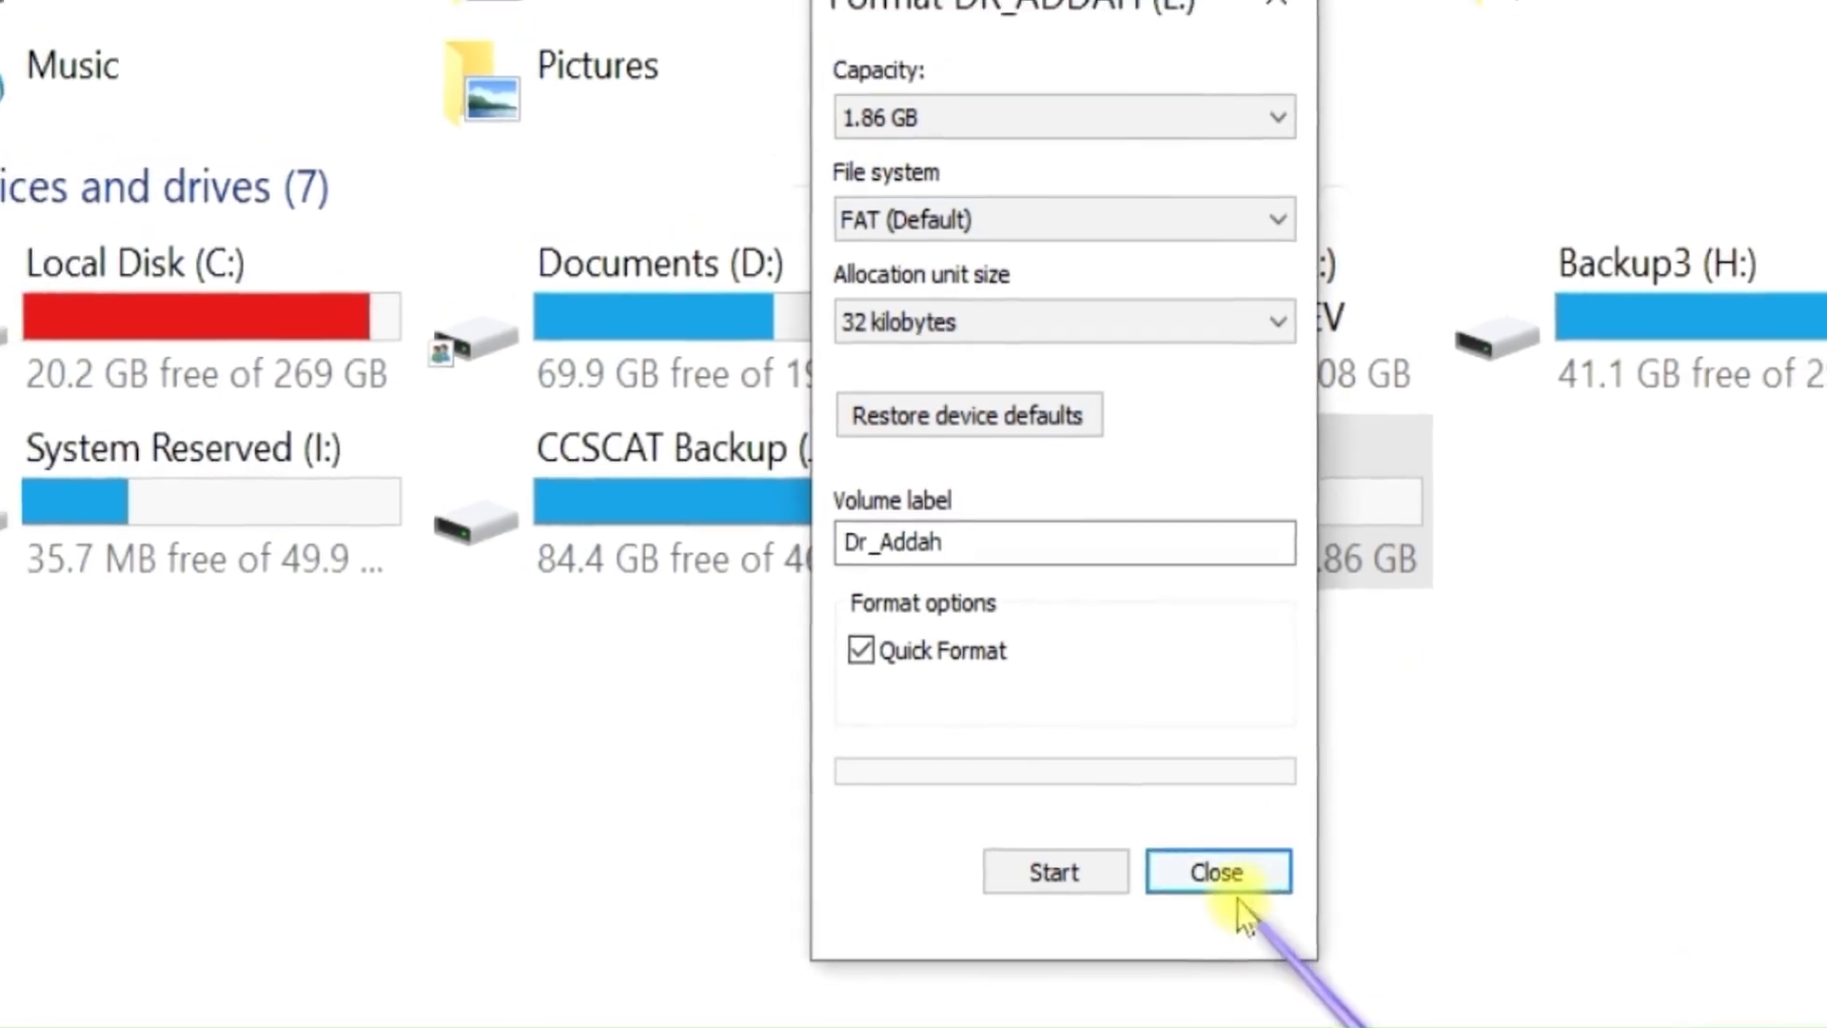
{"action": "left_click", "coordinate": [1228, 880]}
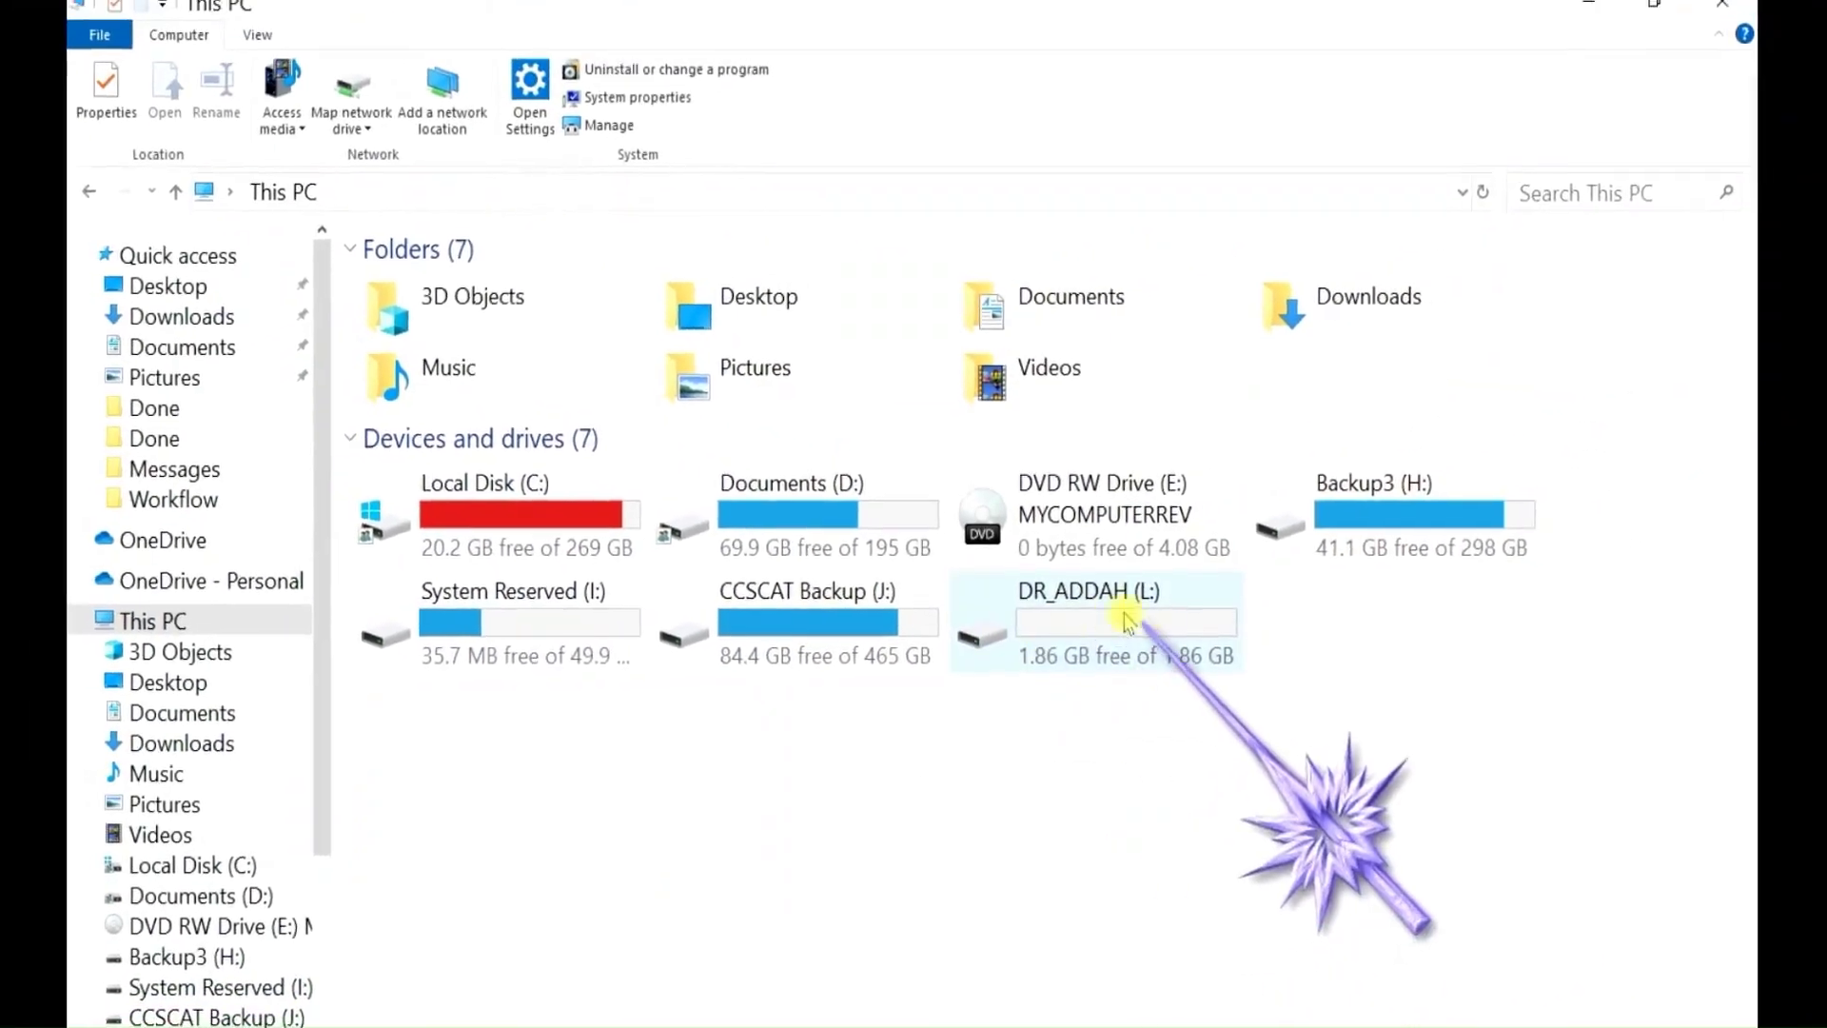
Check the contents and free space of the formatted USB drive (L:) and return to This PC
{"action": "mouse_move", "coordinate": [1150, 642]}
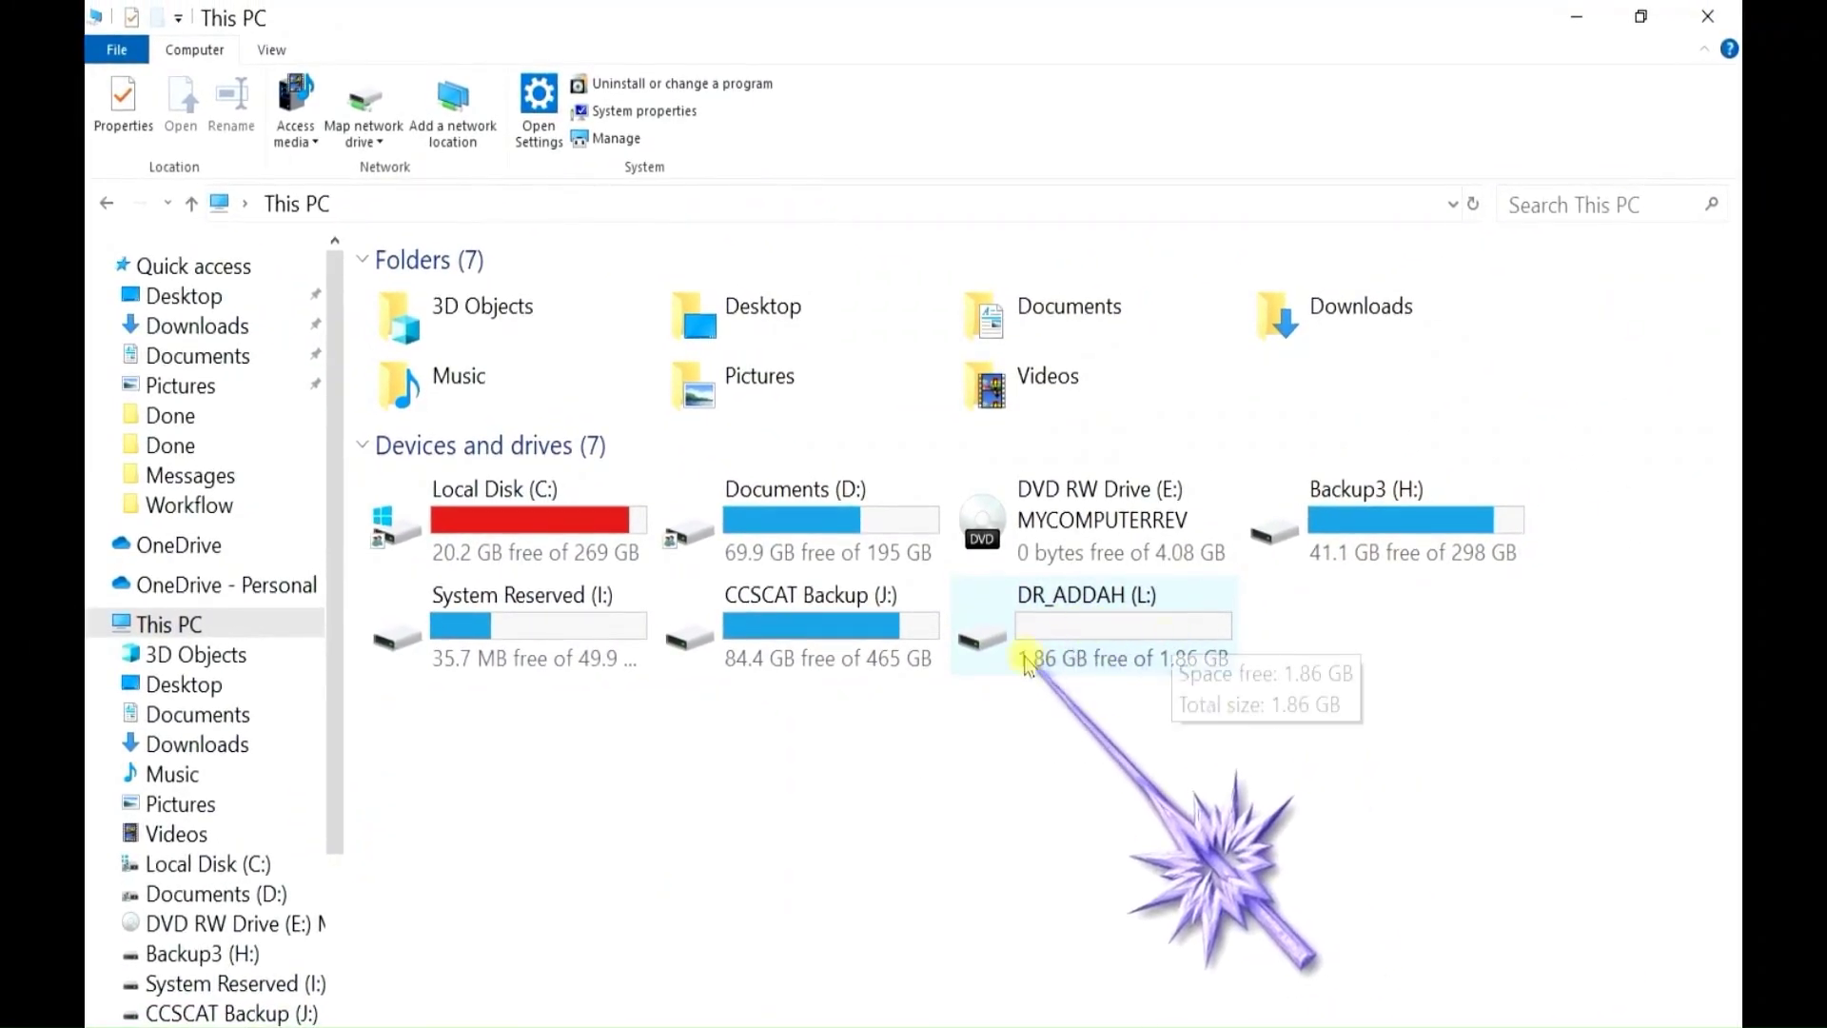
{"action": "double_click", "coordinate": [1147, 643]}
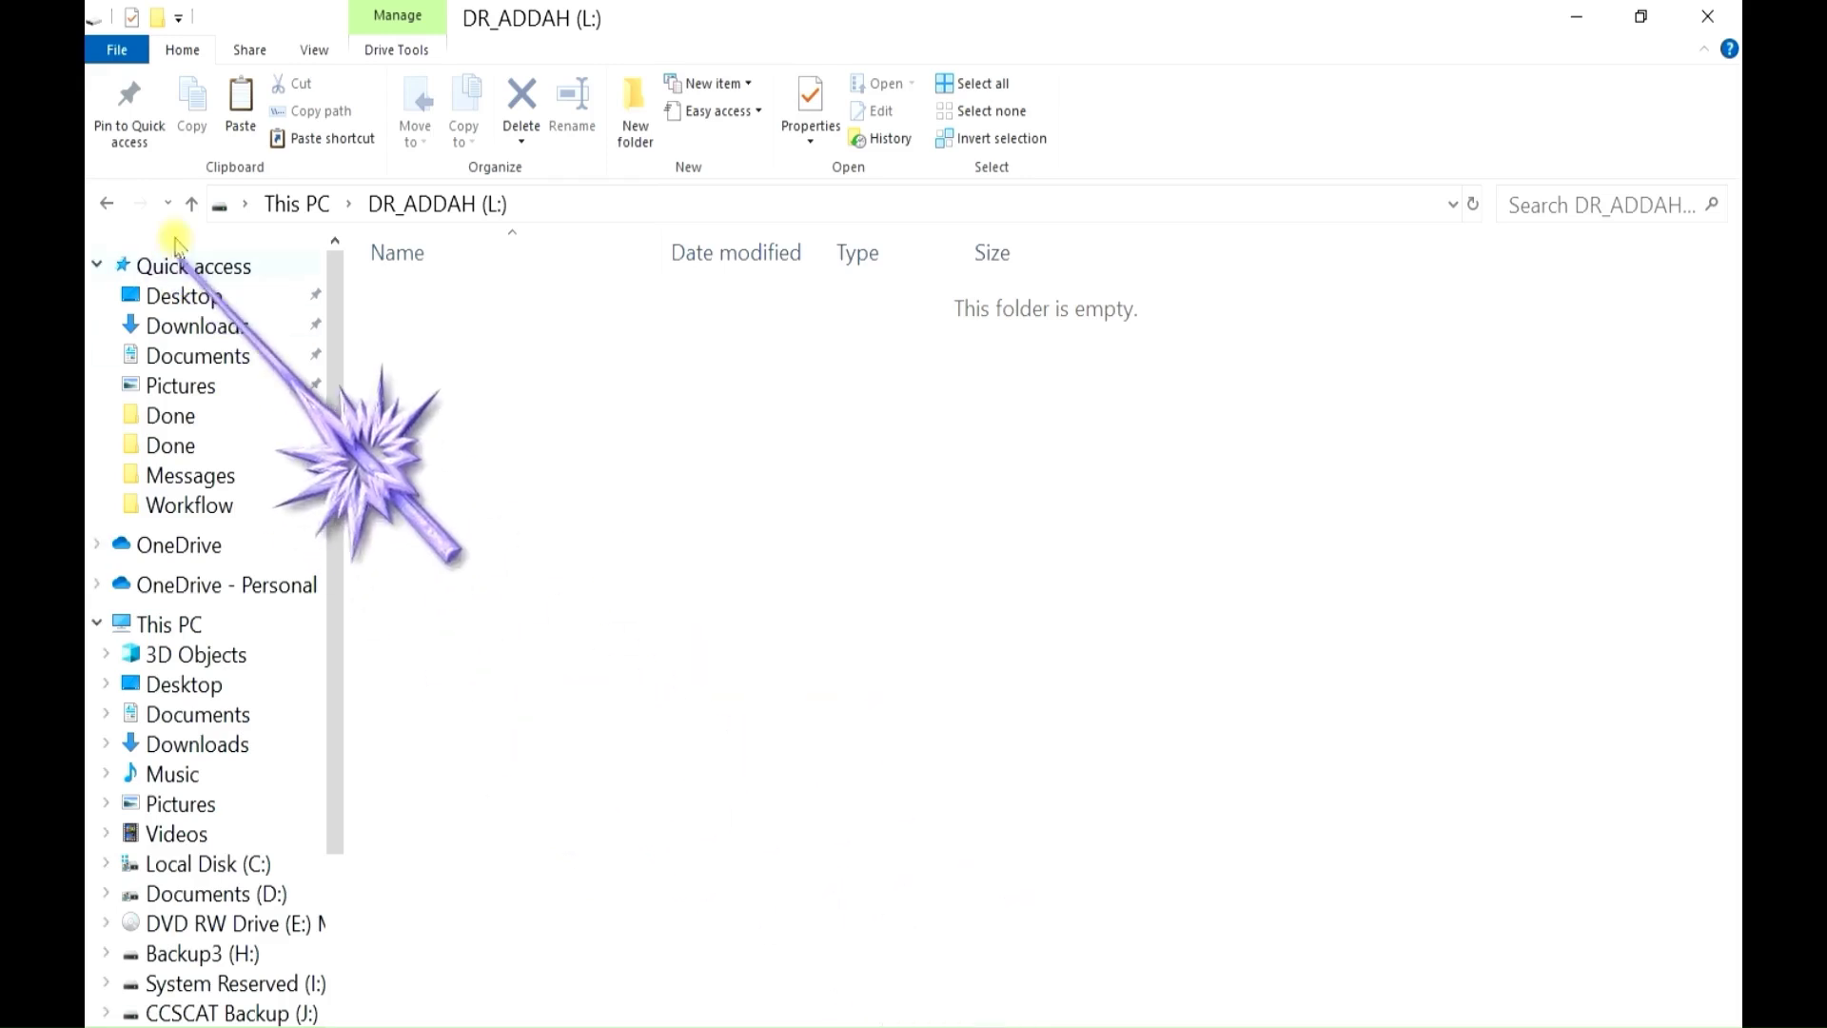
{"action": "left_click", "coordinate": [191, 207]}
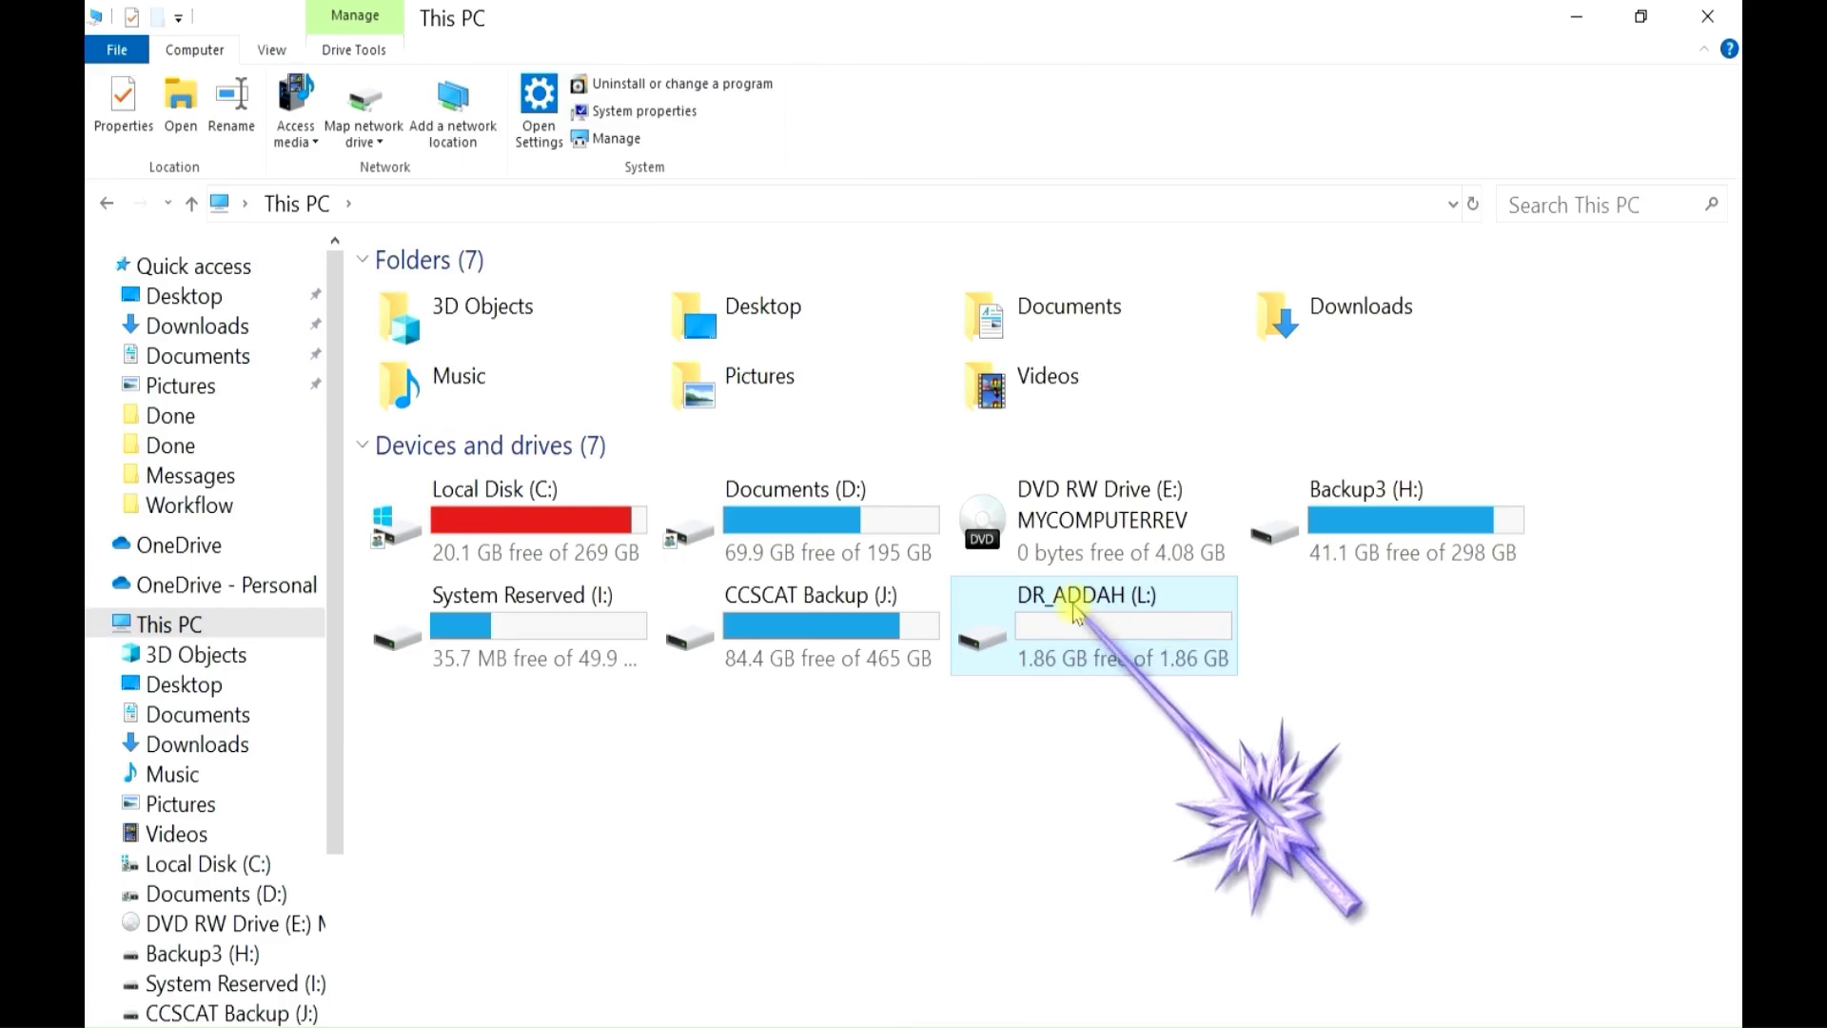
{"action": "mouse_move", "coordinate": [1104, 622]}
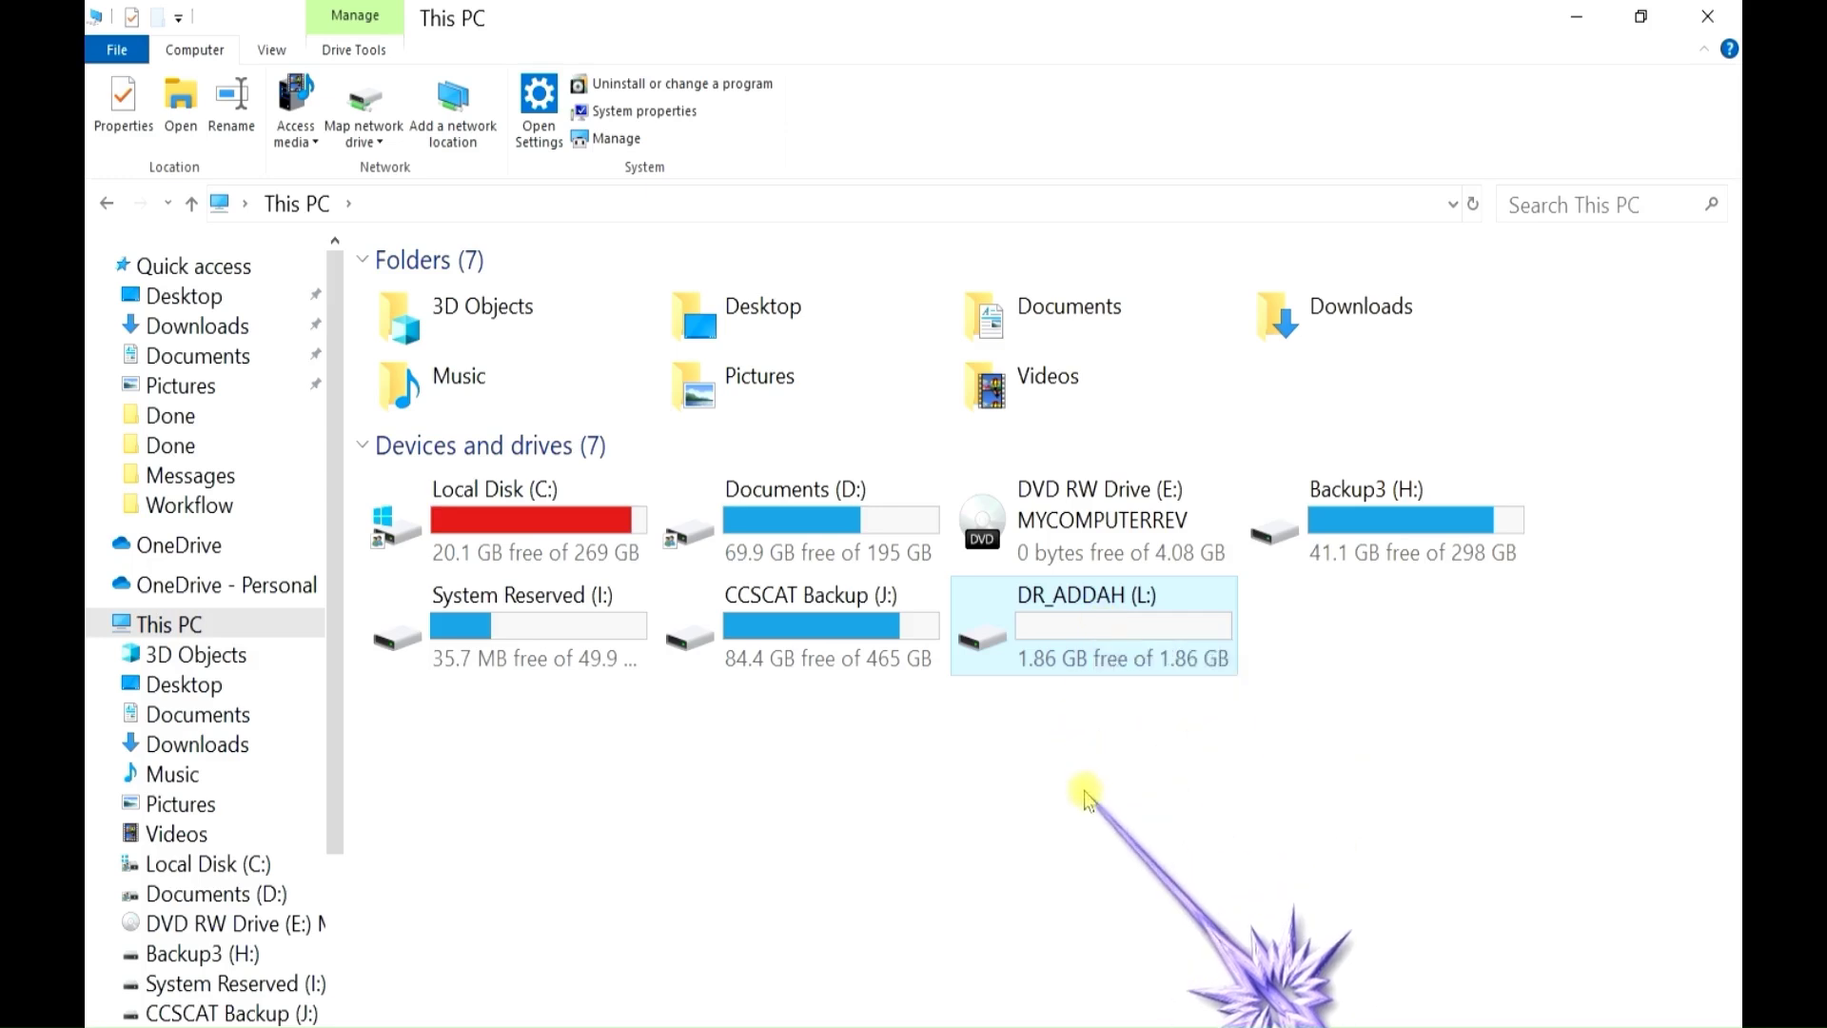
Show the desktop, open a new File Explorer window and view the contents of the USB drive (L:)
{"action": "key", "text": "super+d"}
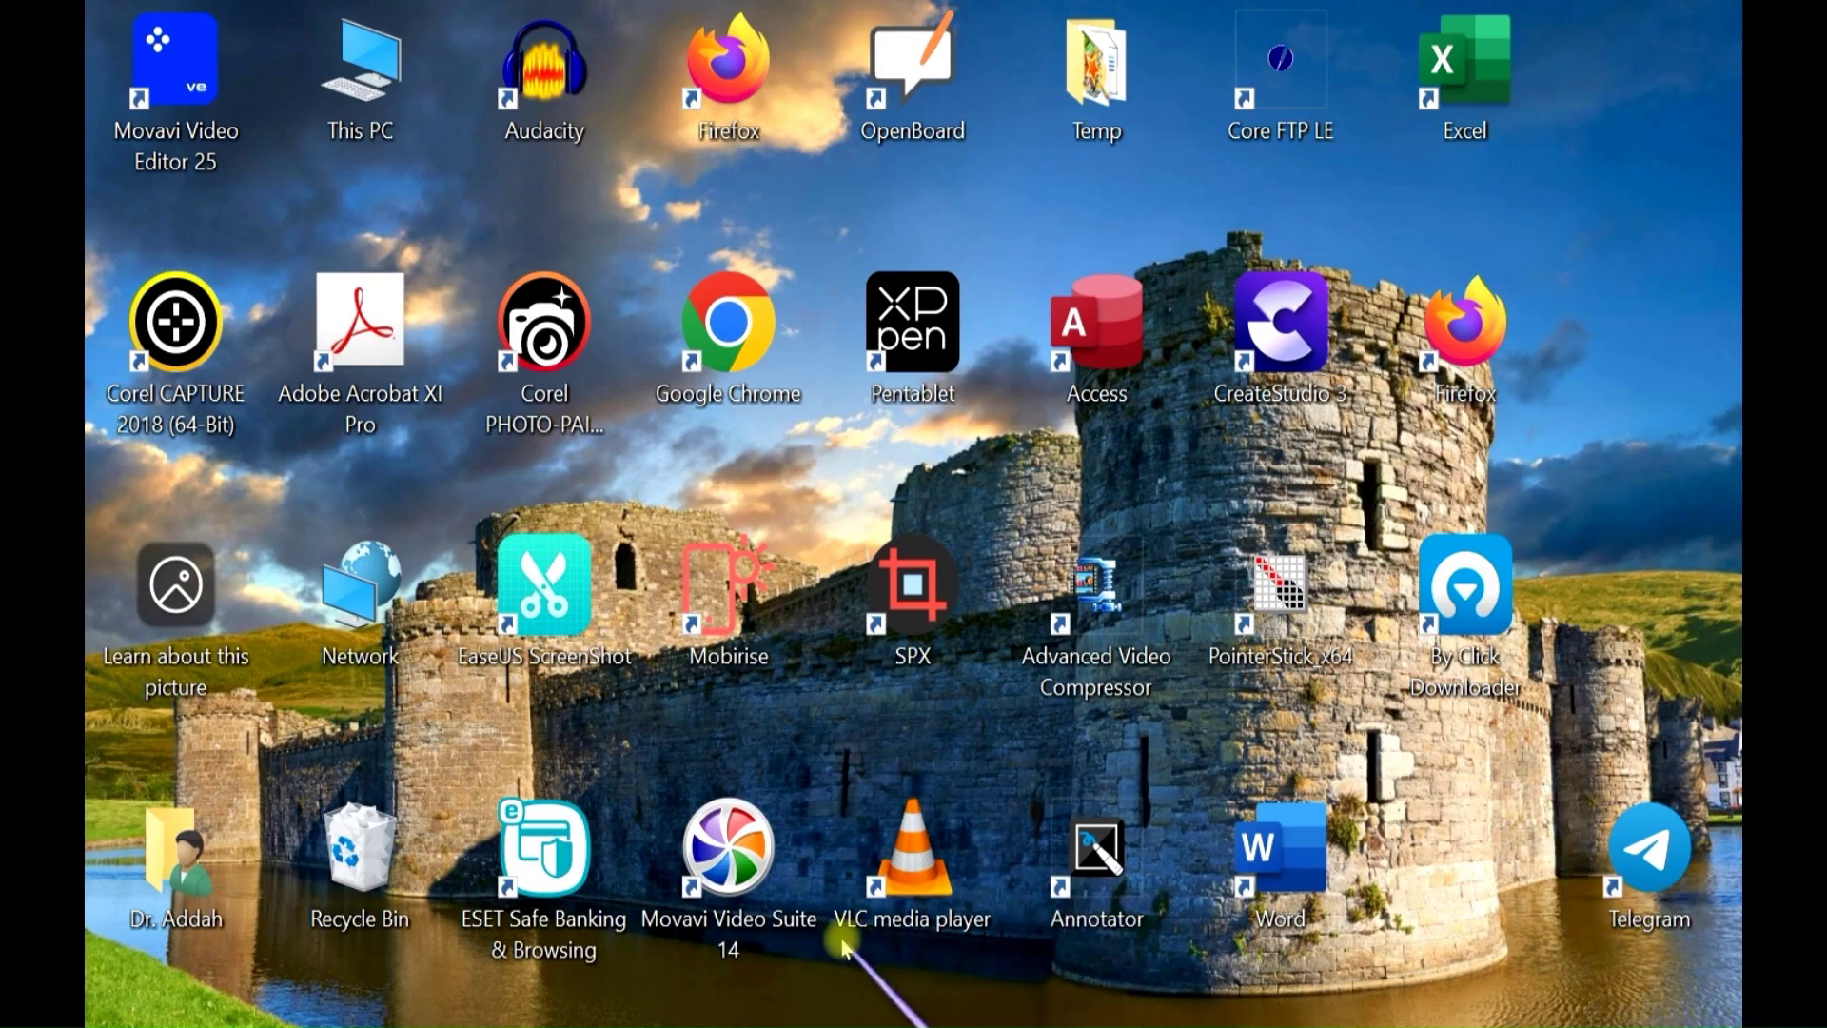
{"action": "key", "text": "super+e"}
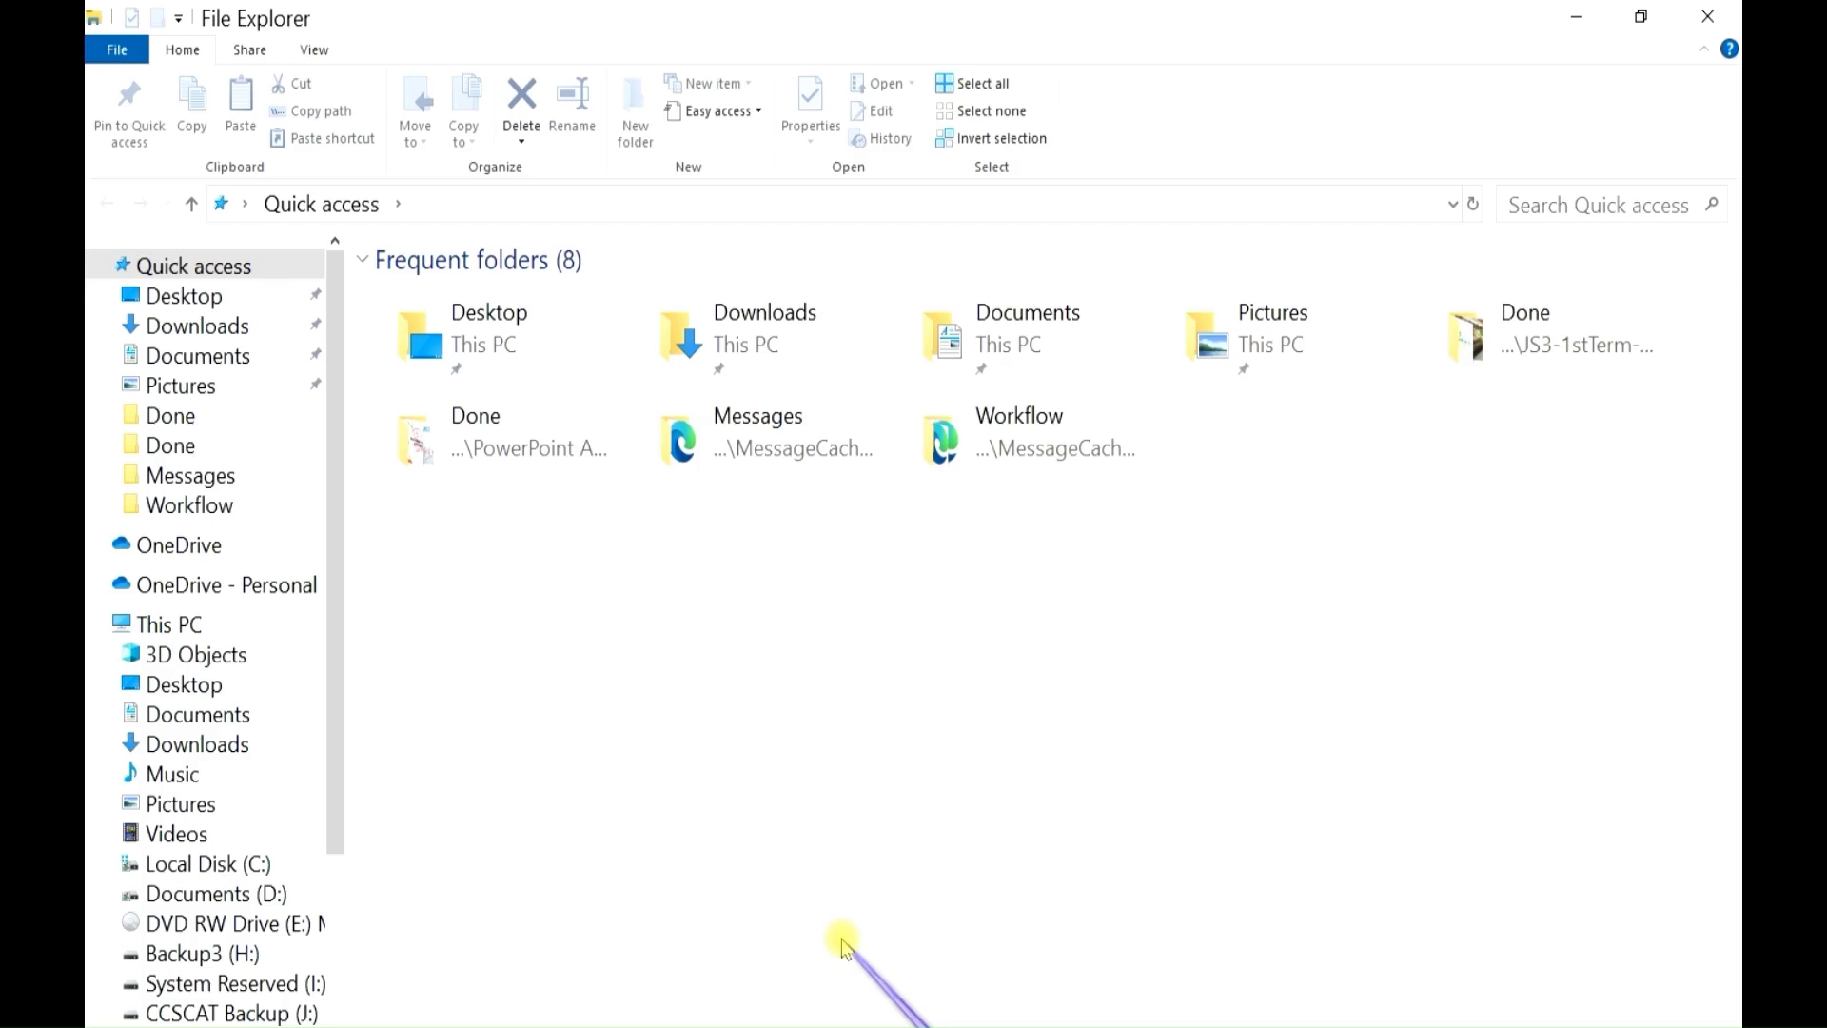
{"action": "left_click", "coordinate": [187, 627]}
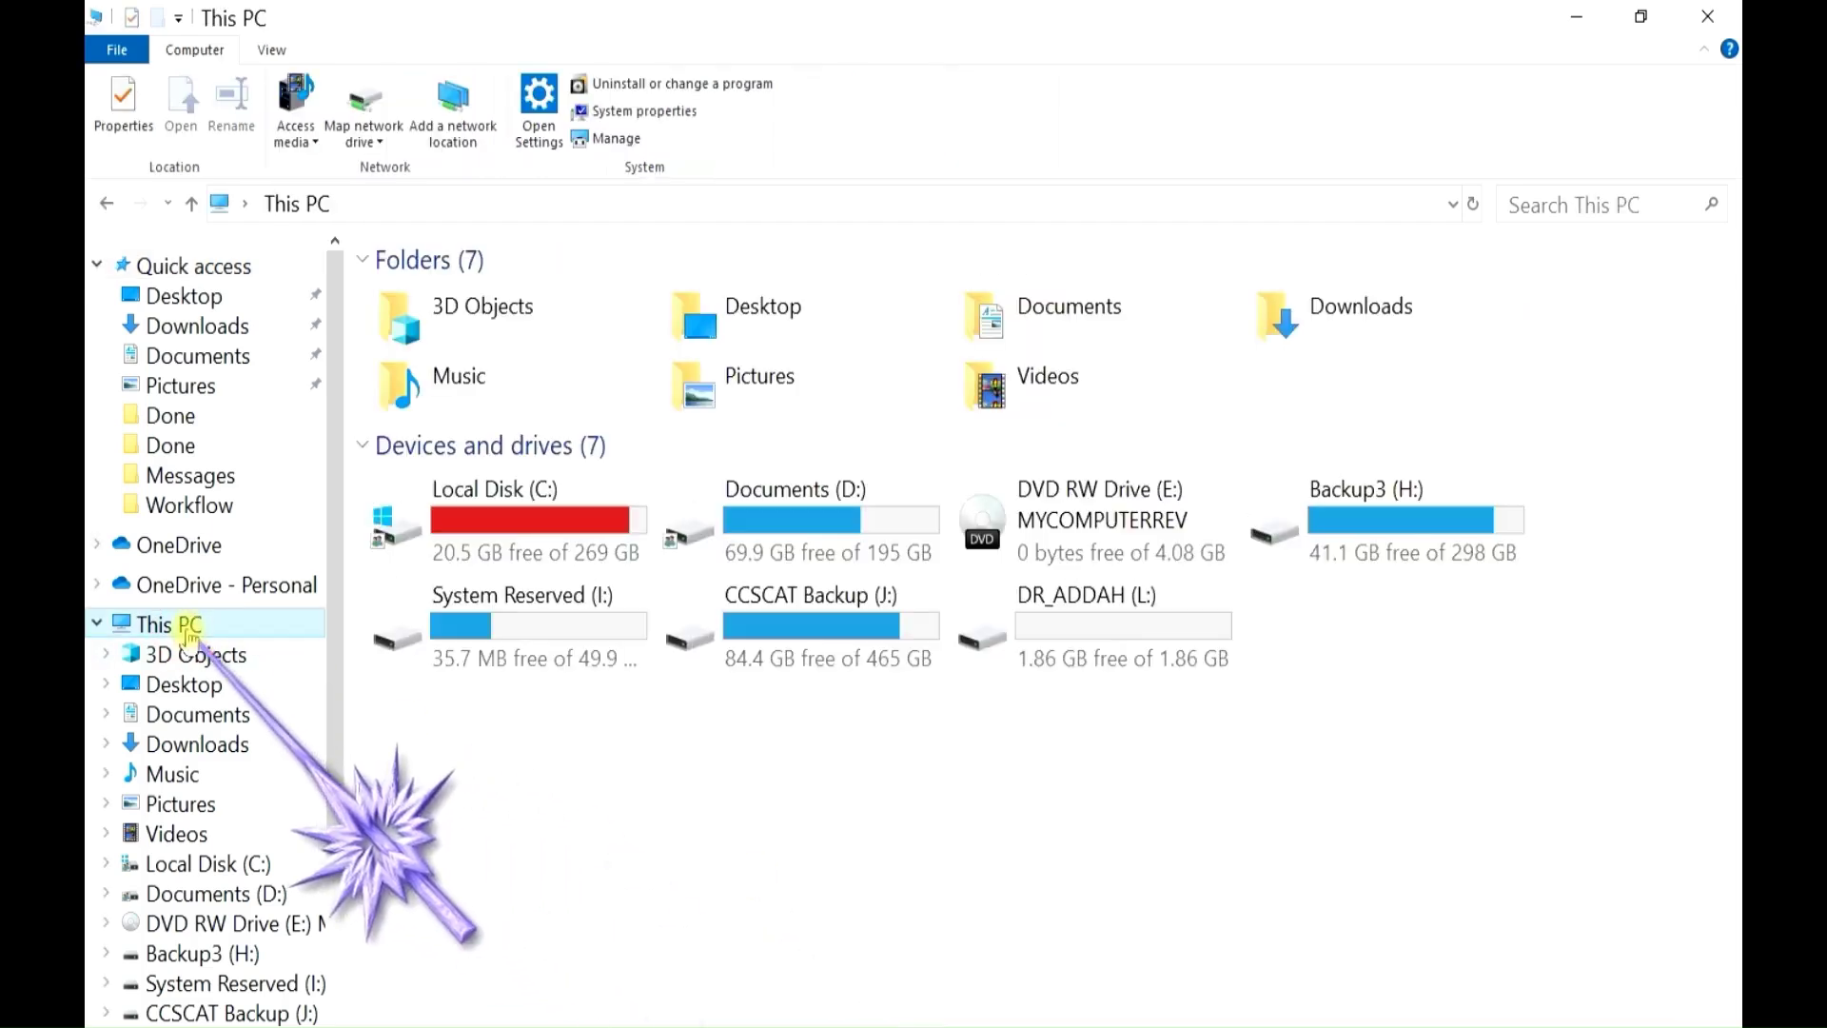
{"action": "left_click", "coordinate": [1108, 613]}
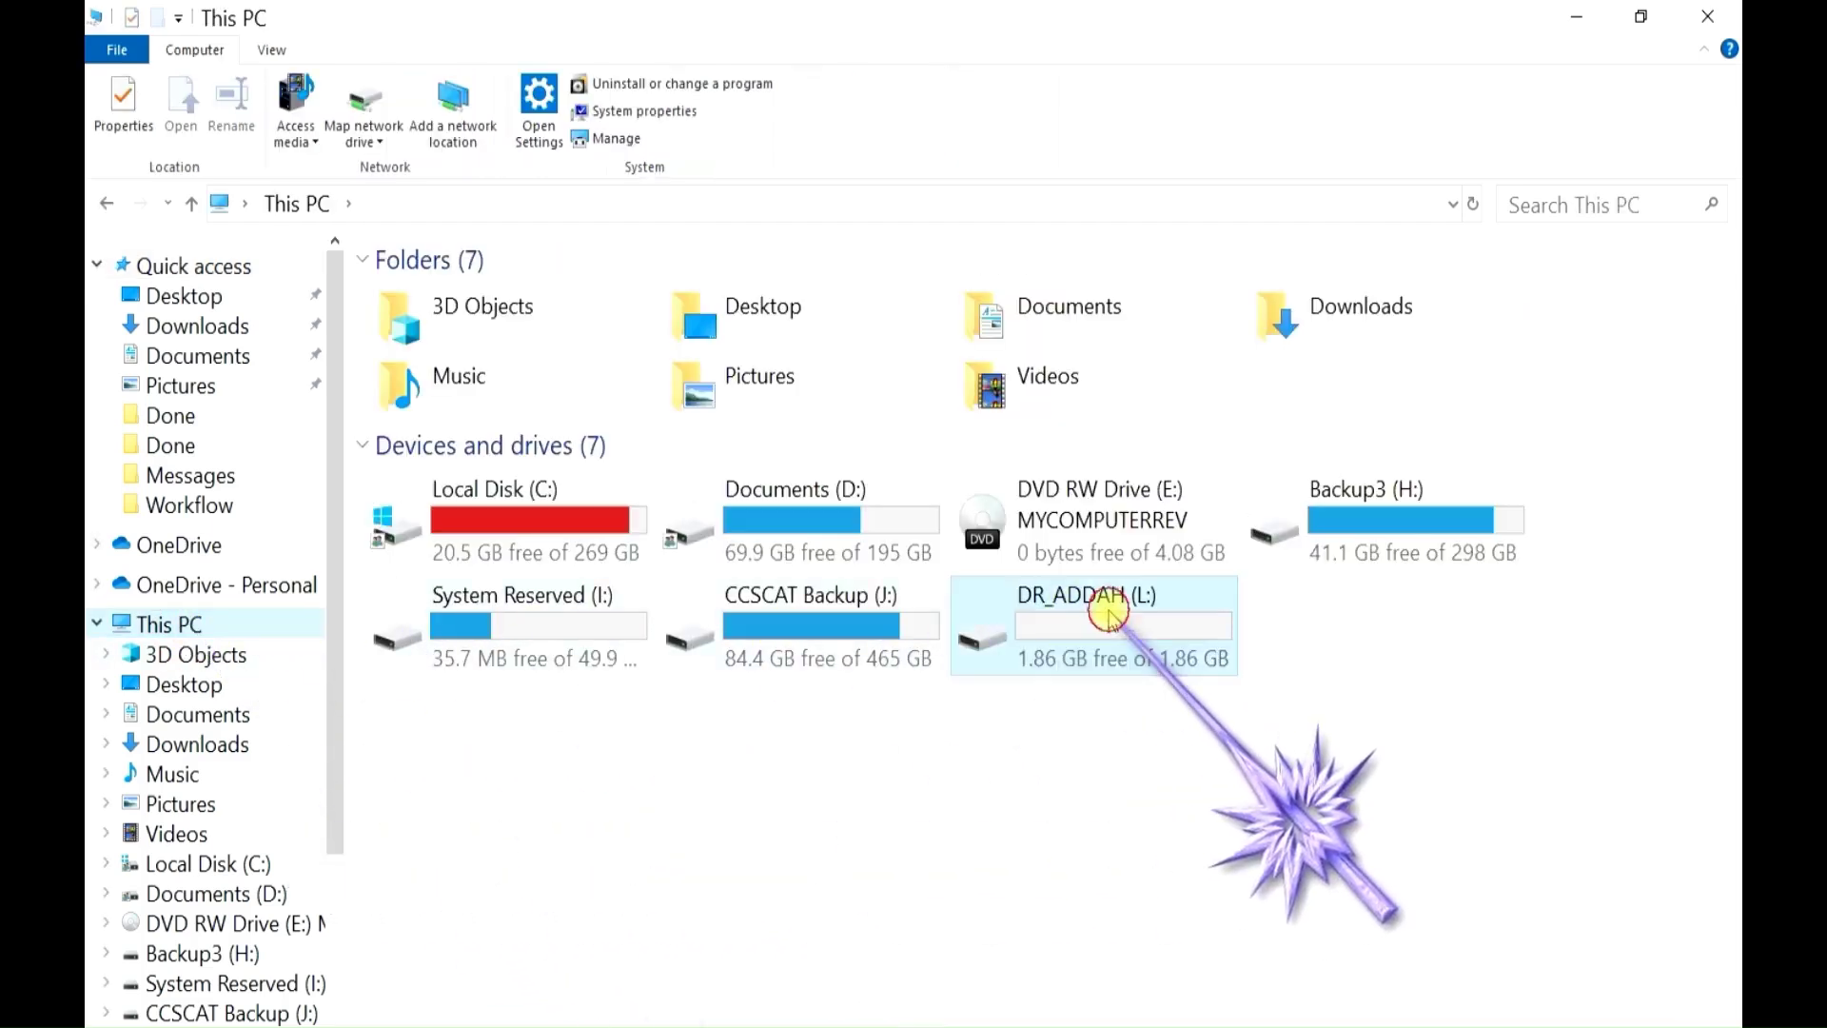
{"action": "double_click", "coordinate": [1108, 614]}
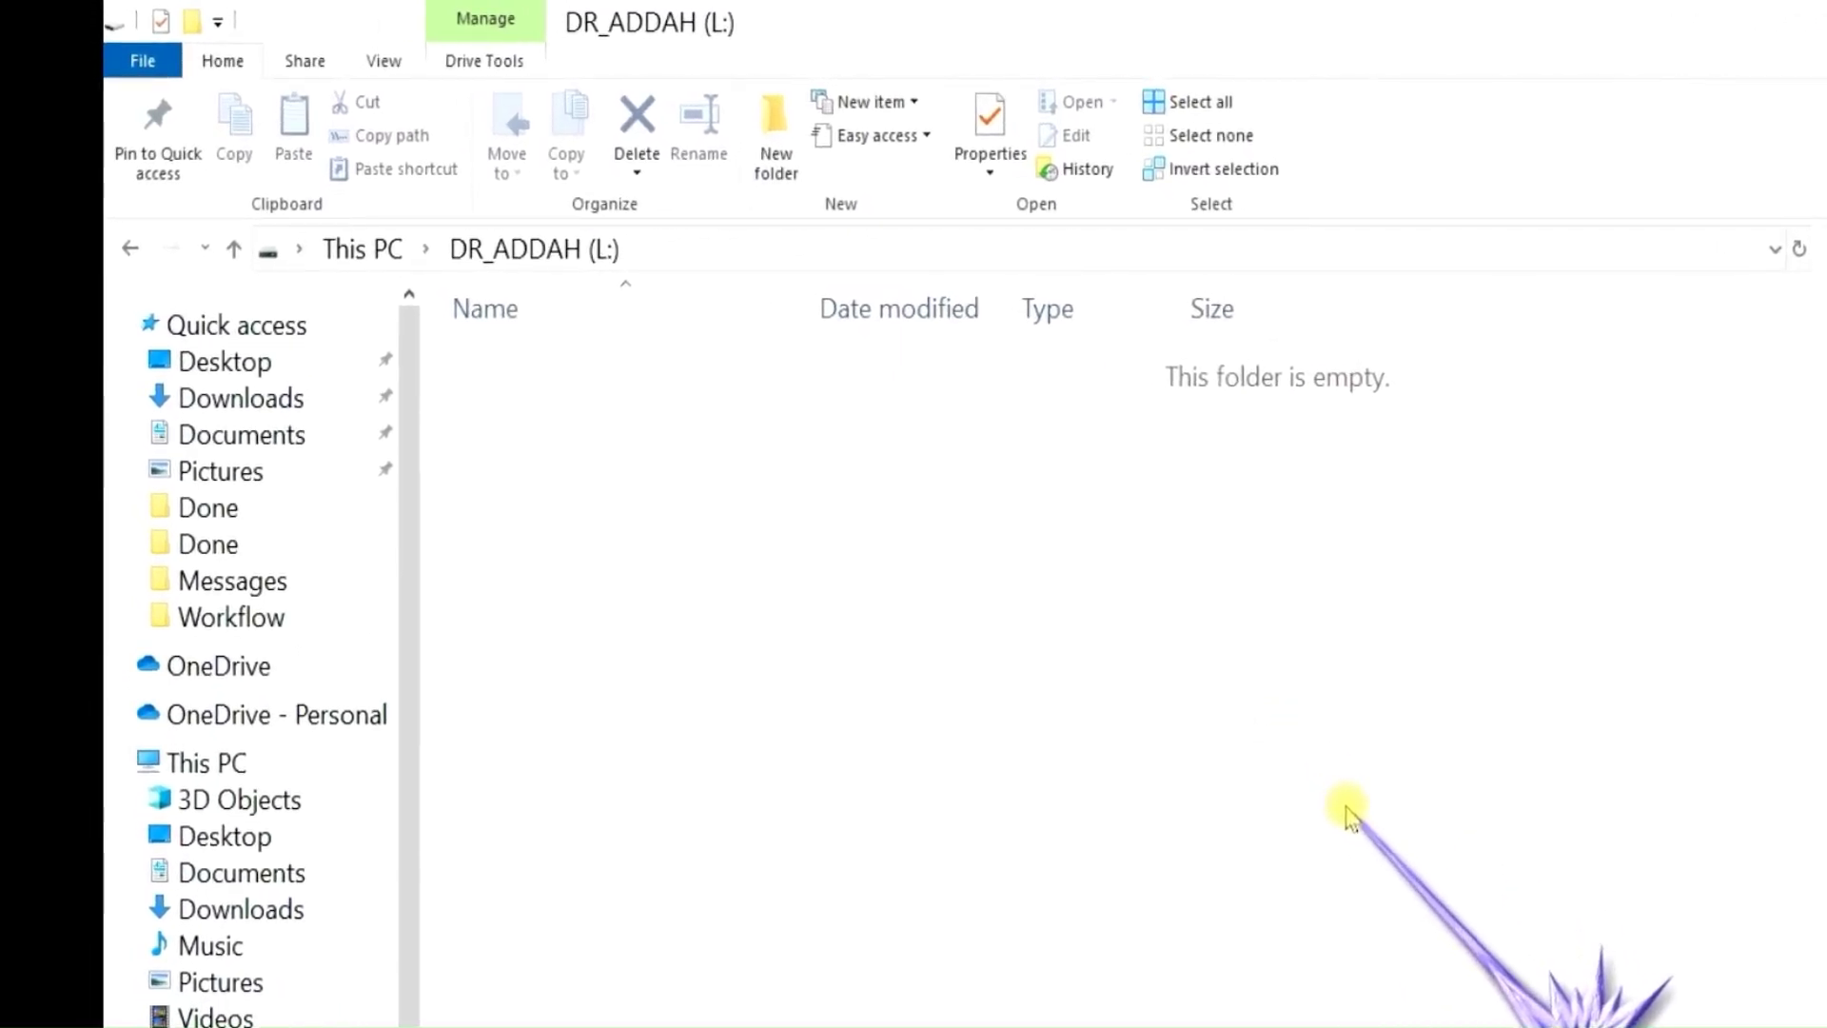
Browse to the CCSCAT folder in Documents, look inside its Agric Science folder and return to CCSCAT
{"action": "left_click", "coordinate": [226, 761]}
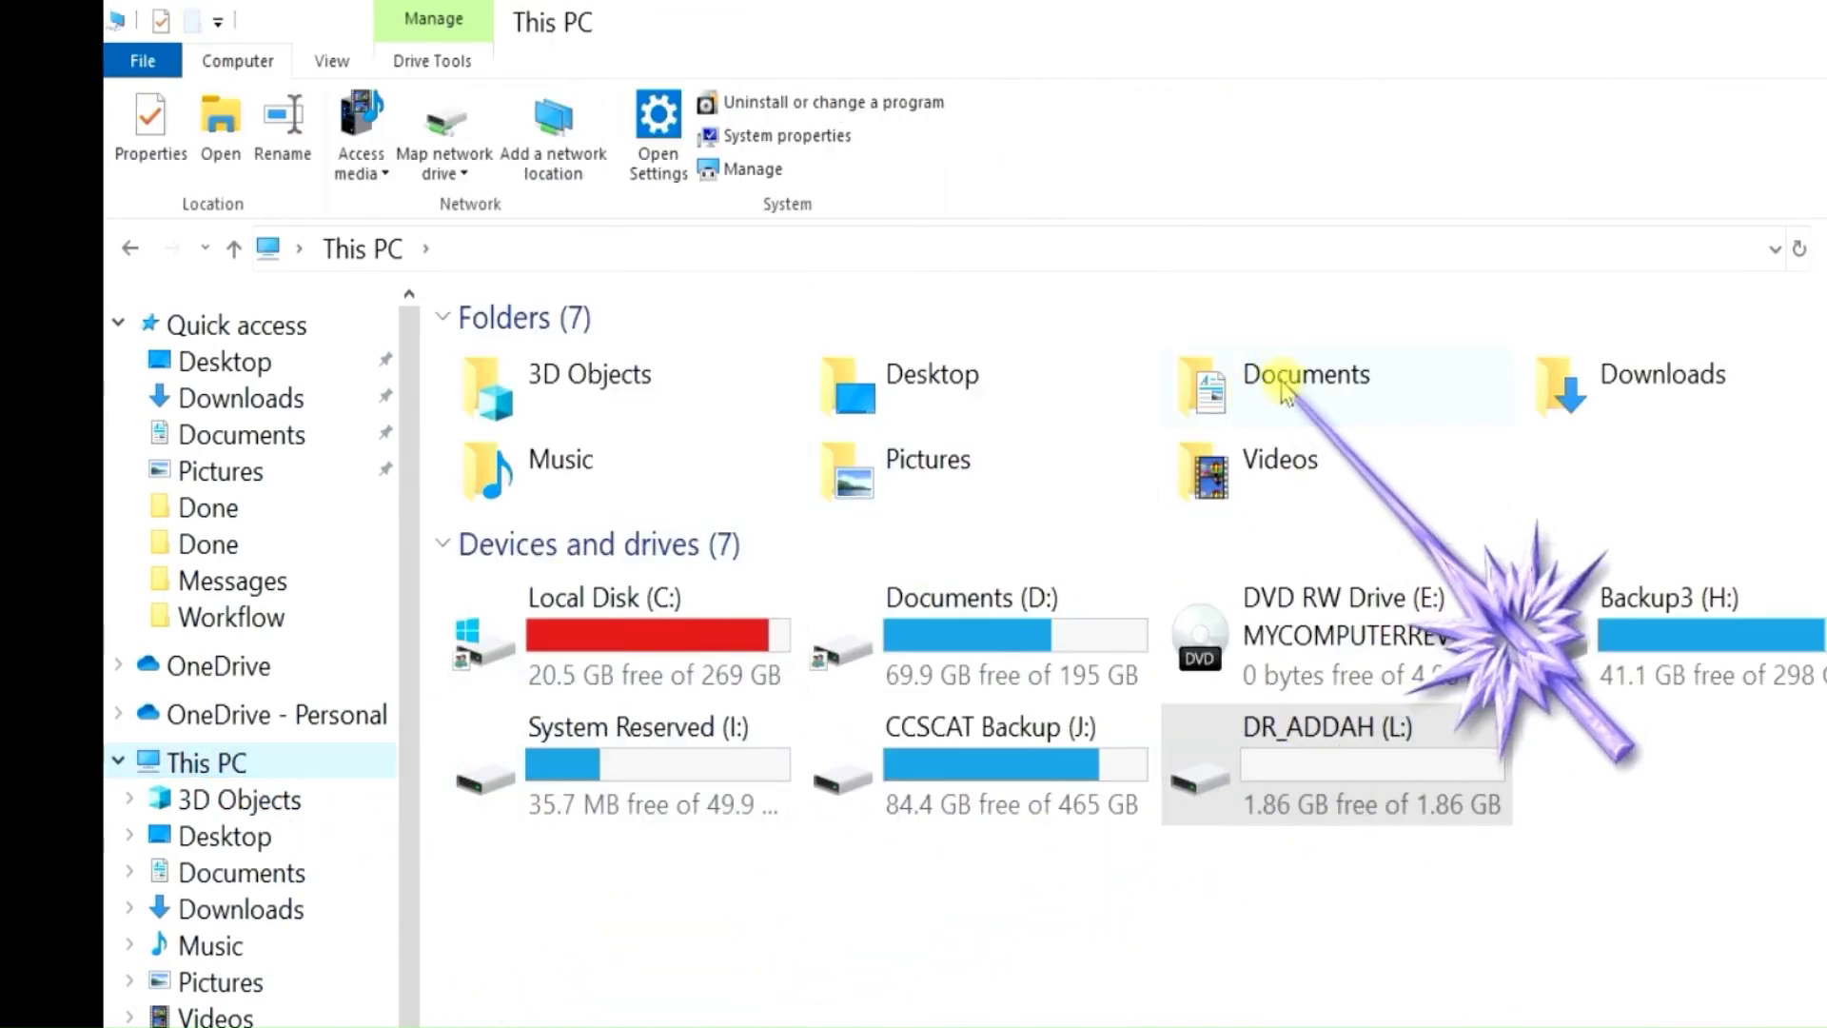
{"action": "mouse_move", "coordinate": [1207, 379]}
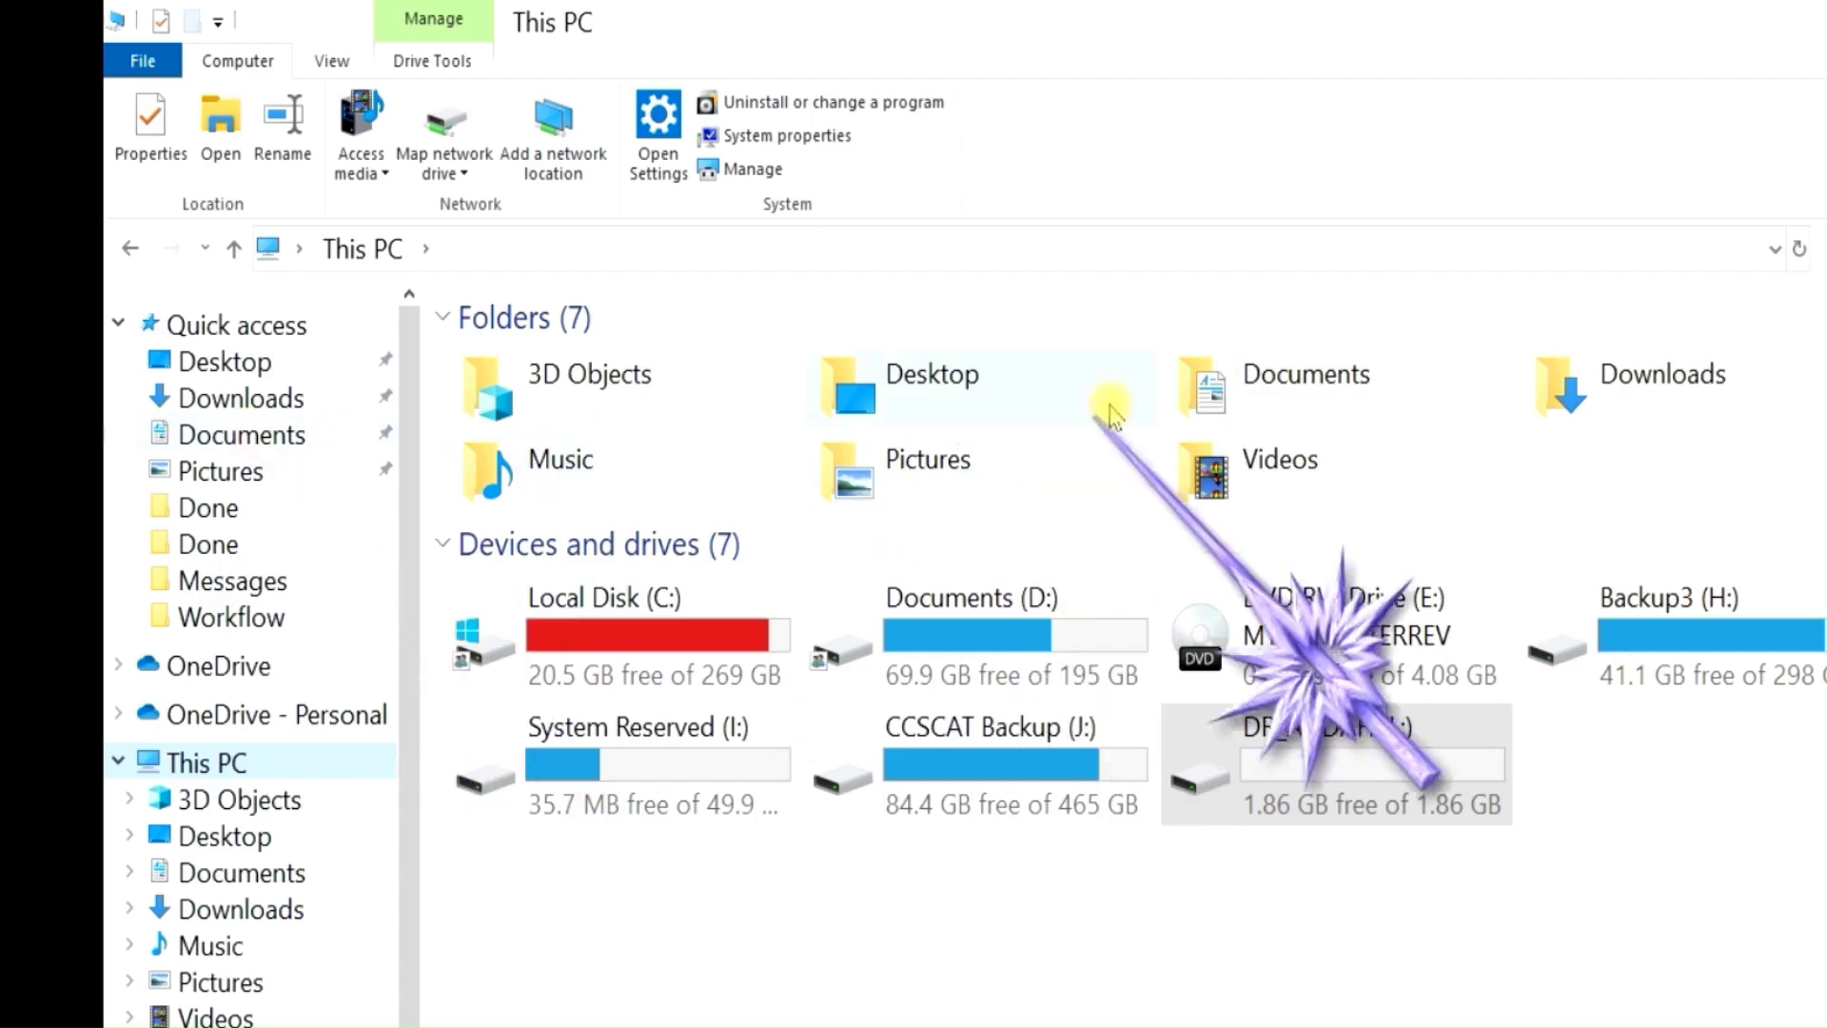
{"action": "double_click", "coordinate": [1261, 395]}
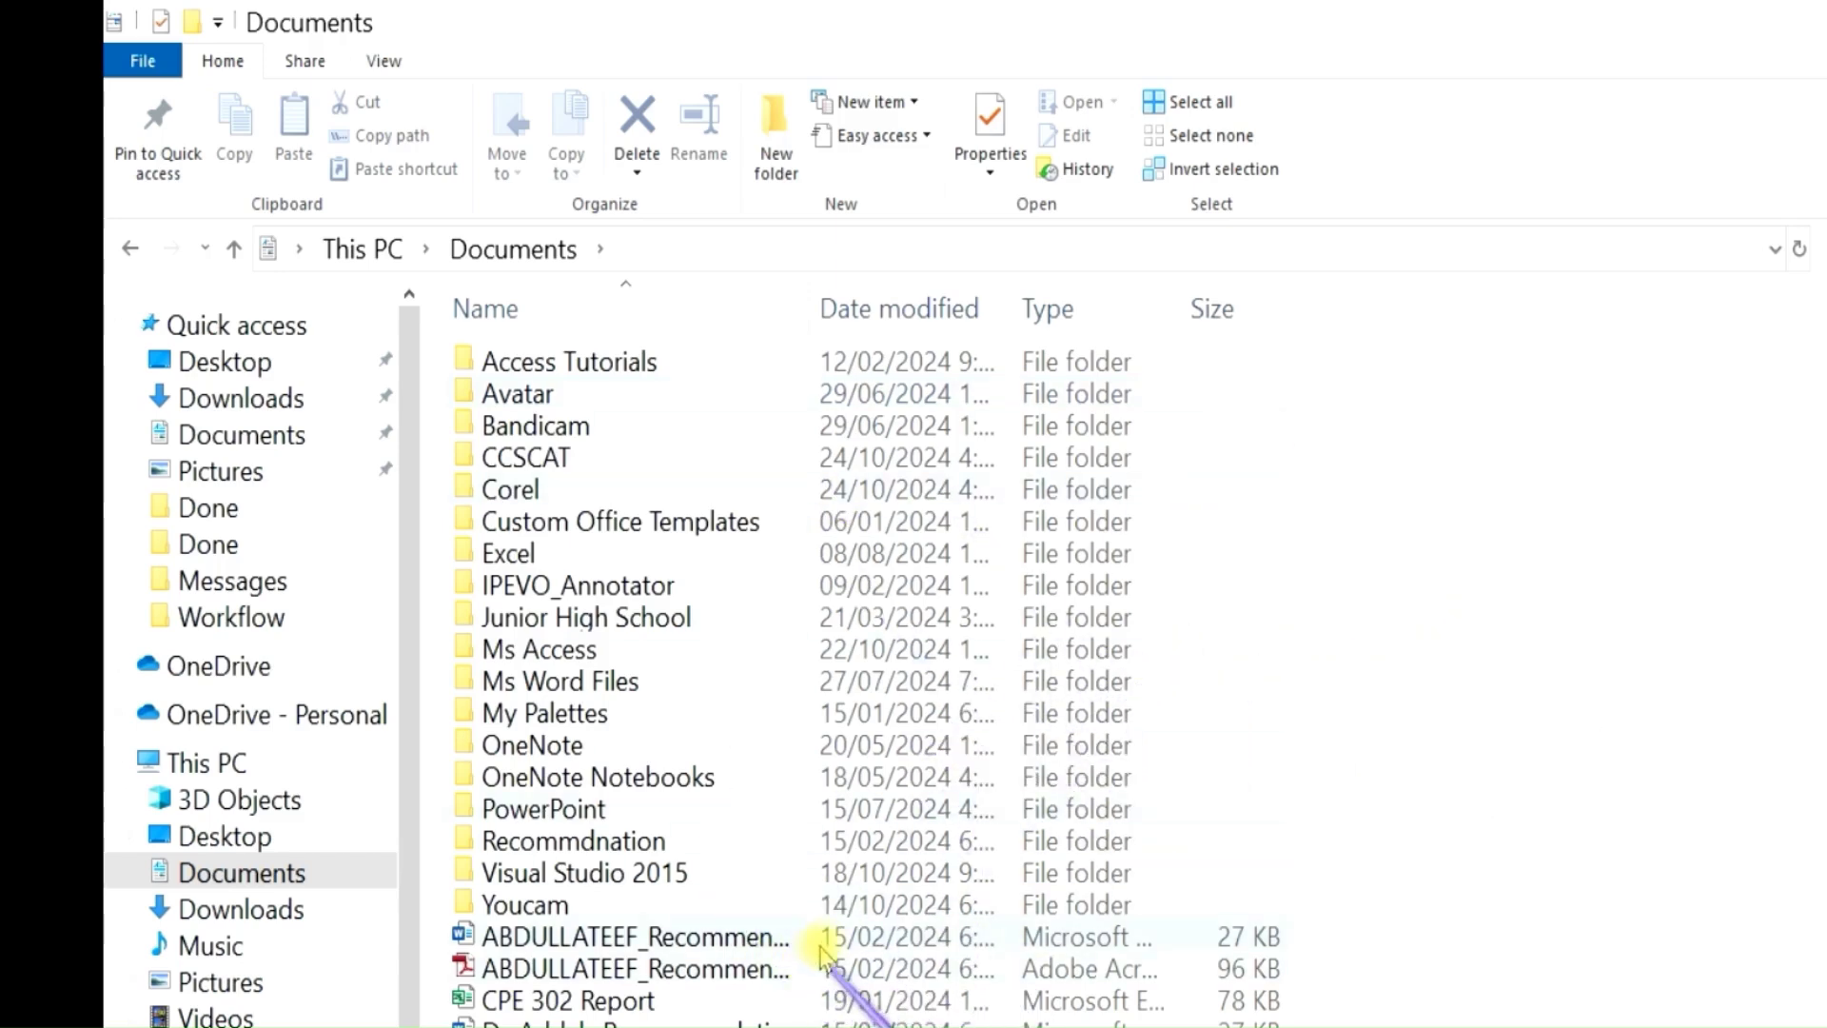
{"action": "double_click", "coordinate": [533, 459]}
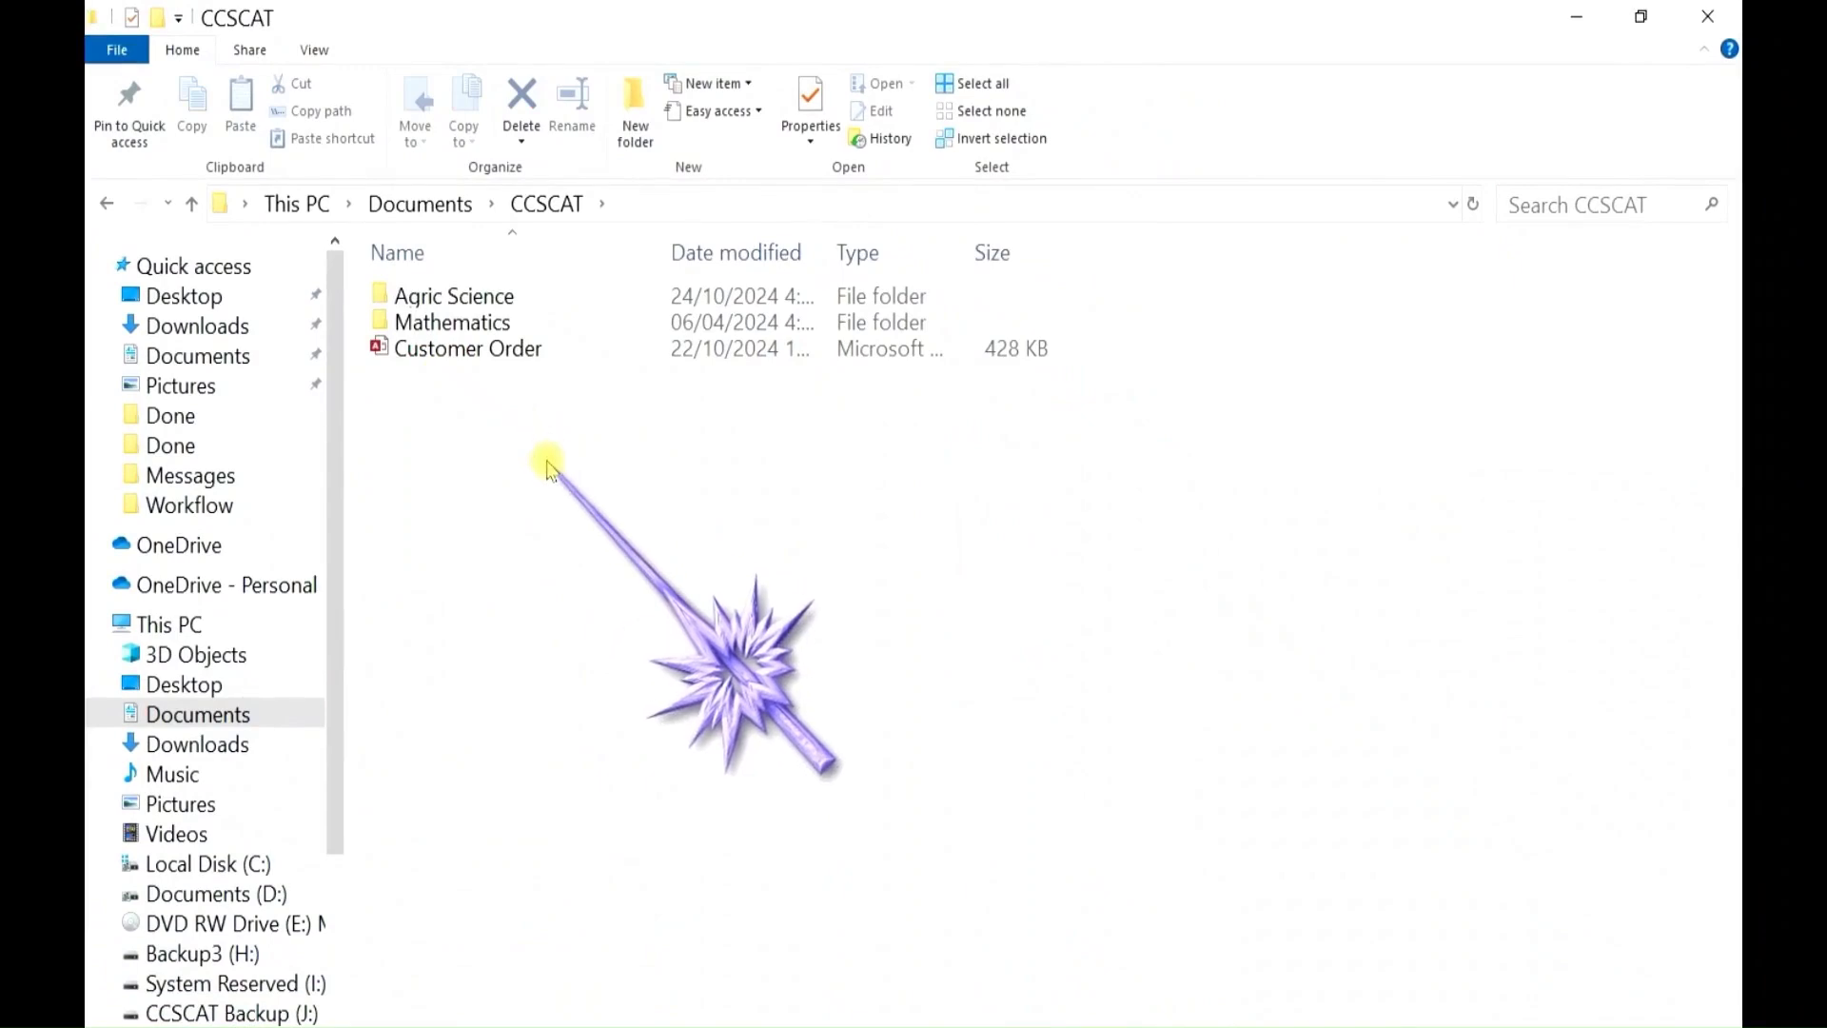
{"action": "double_click", "coordinate": [483, 302]}
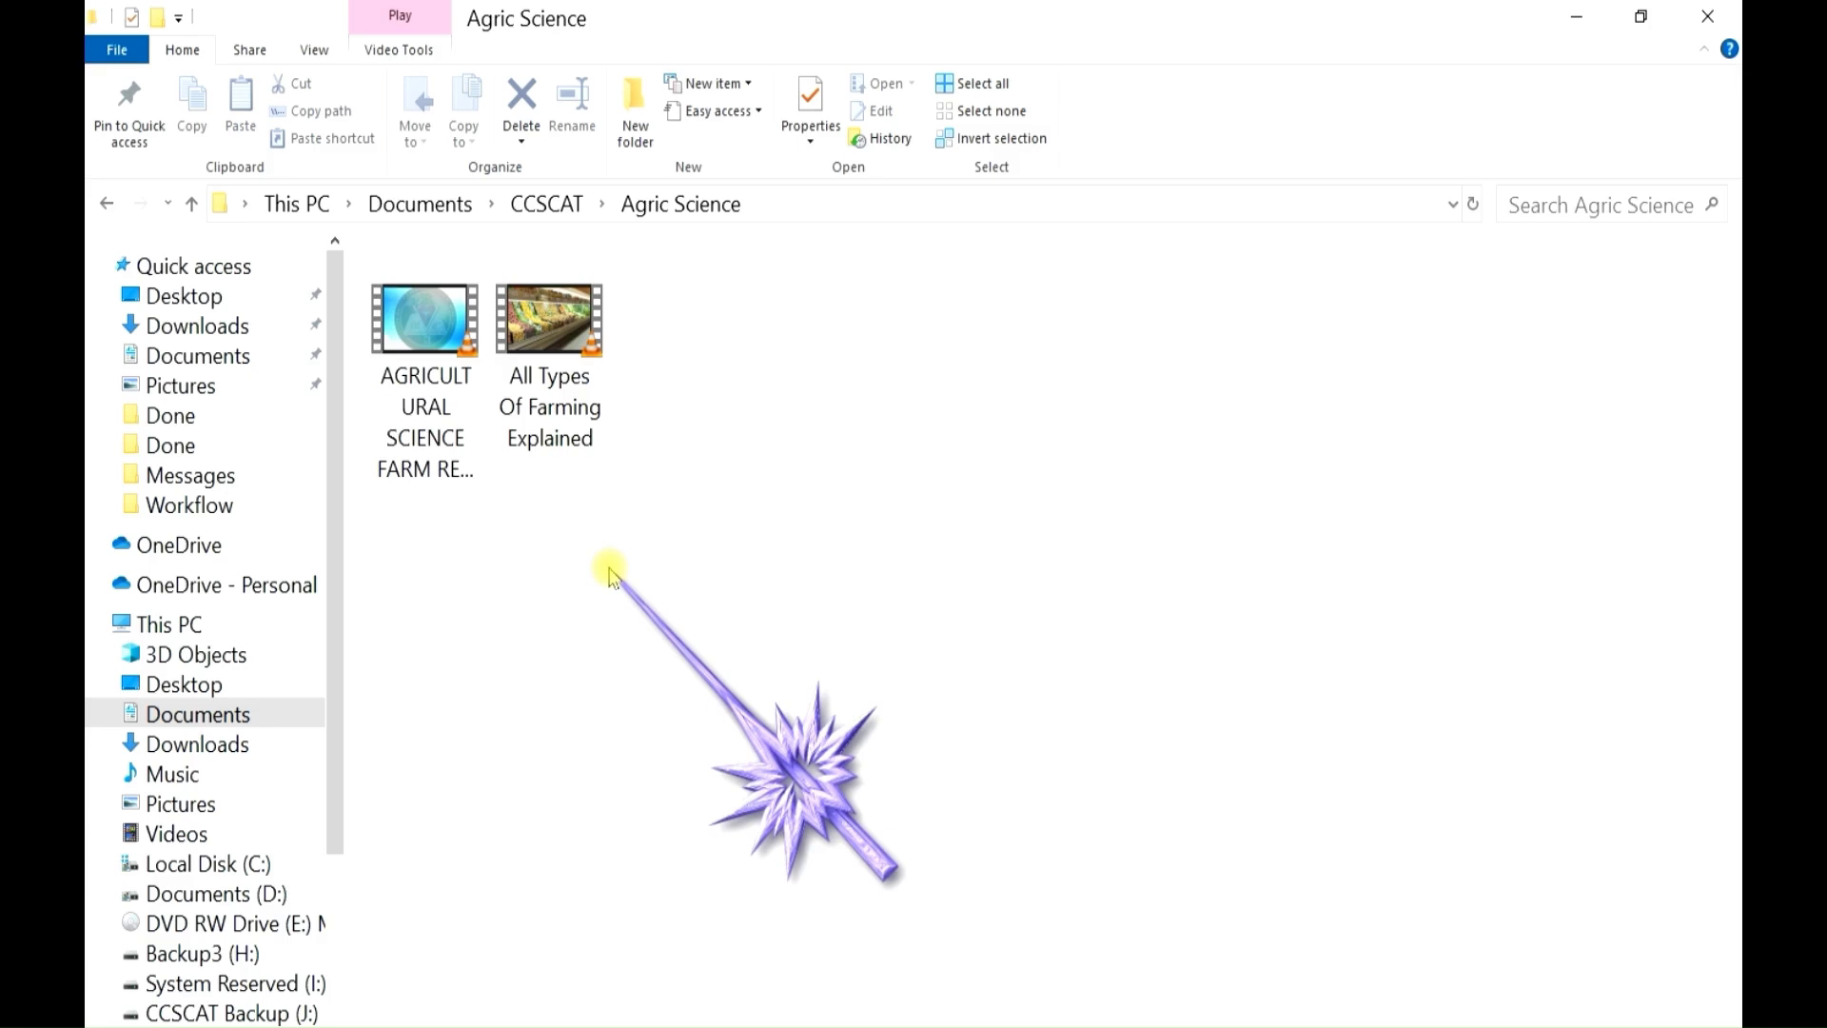
{"action": "left_click", "coordinate": [192, 203]}
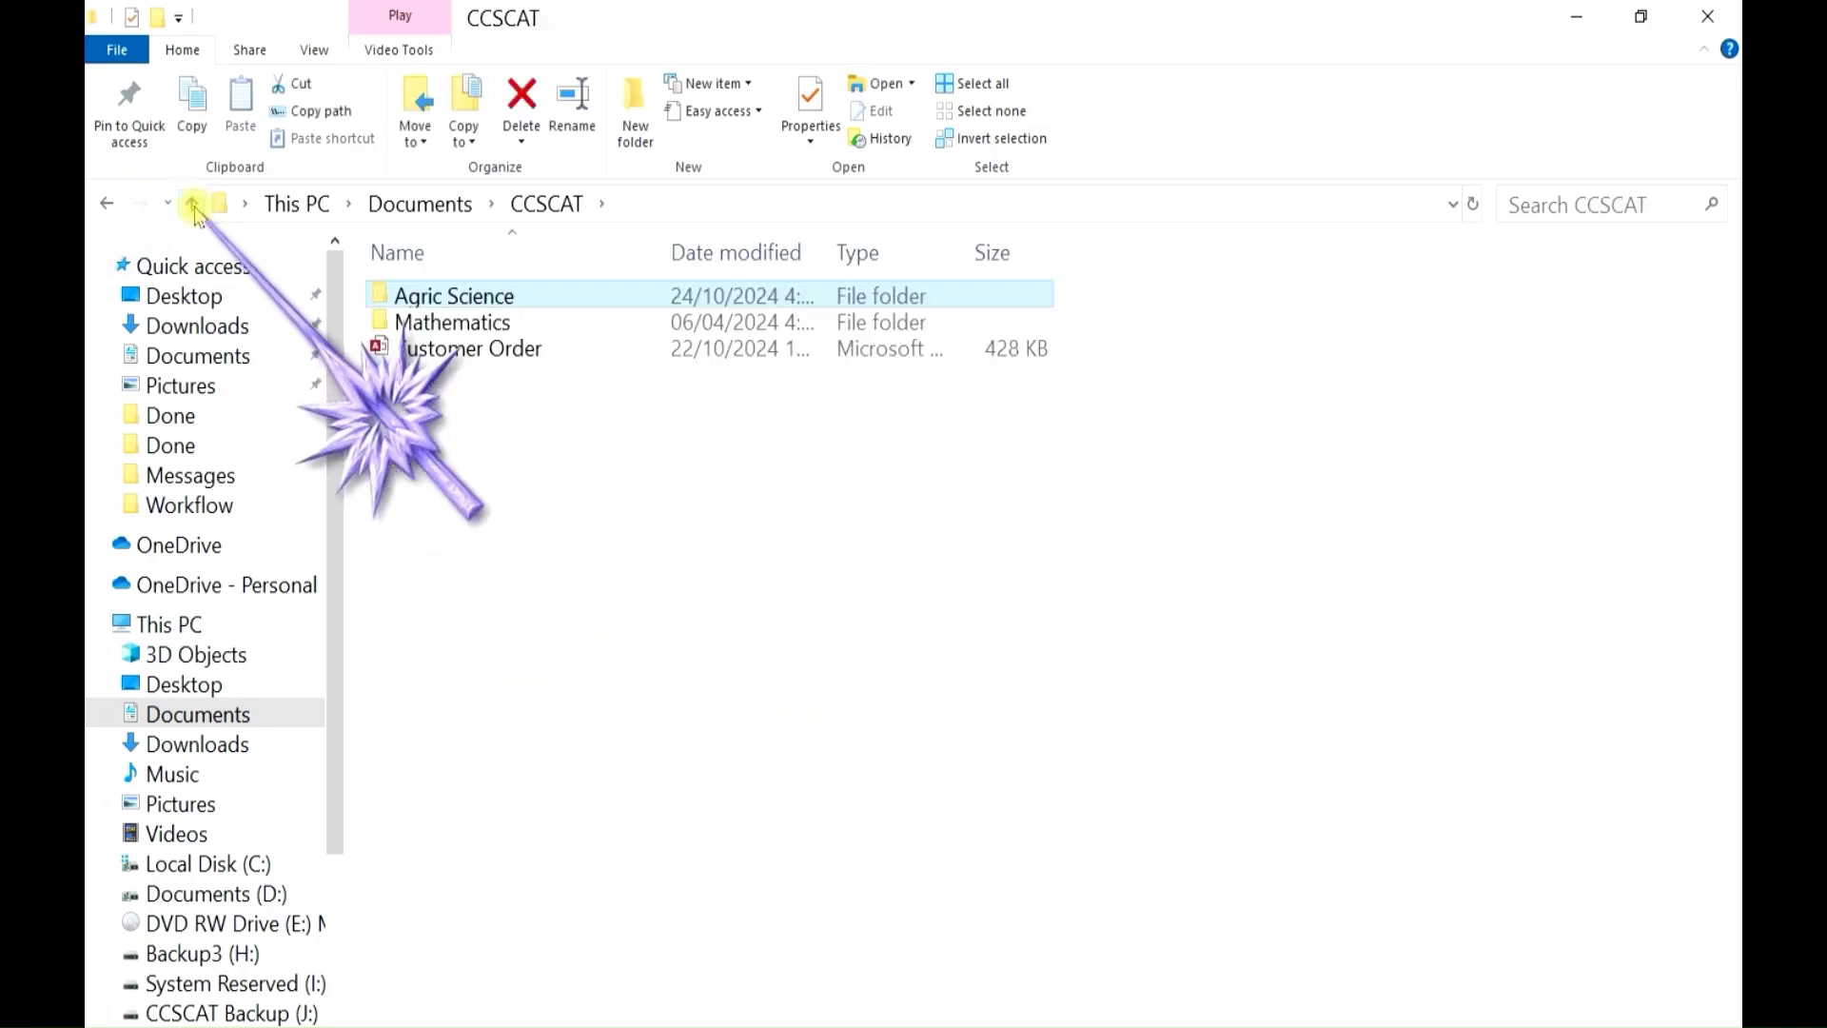
{"action": "left_click", "coordinate": [828, 747]}
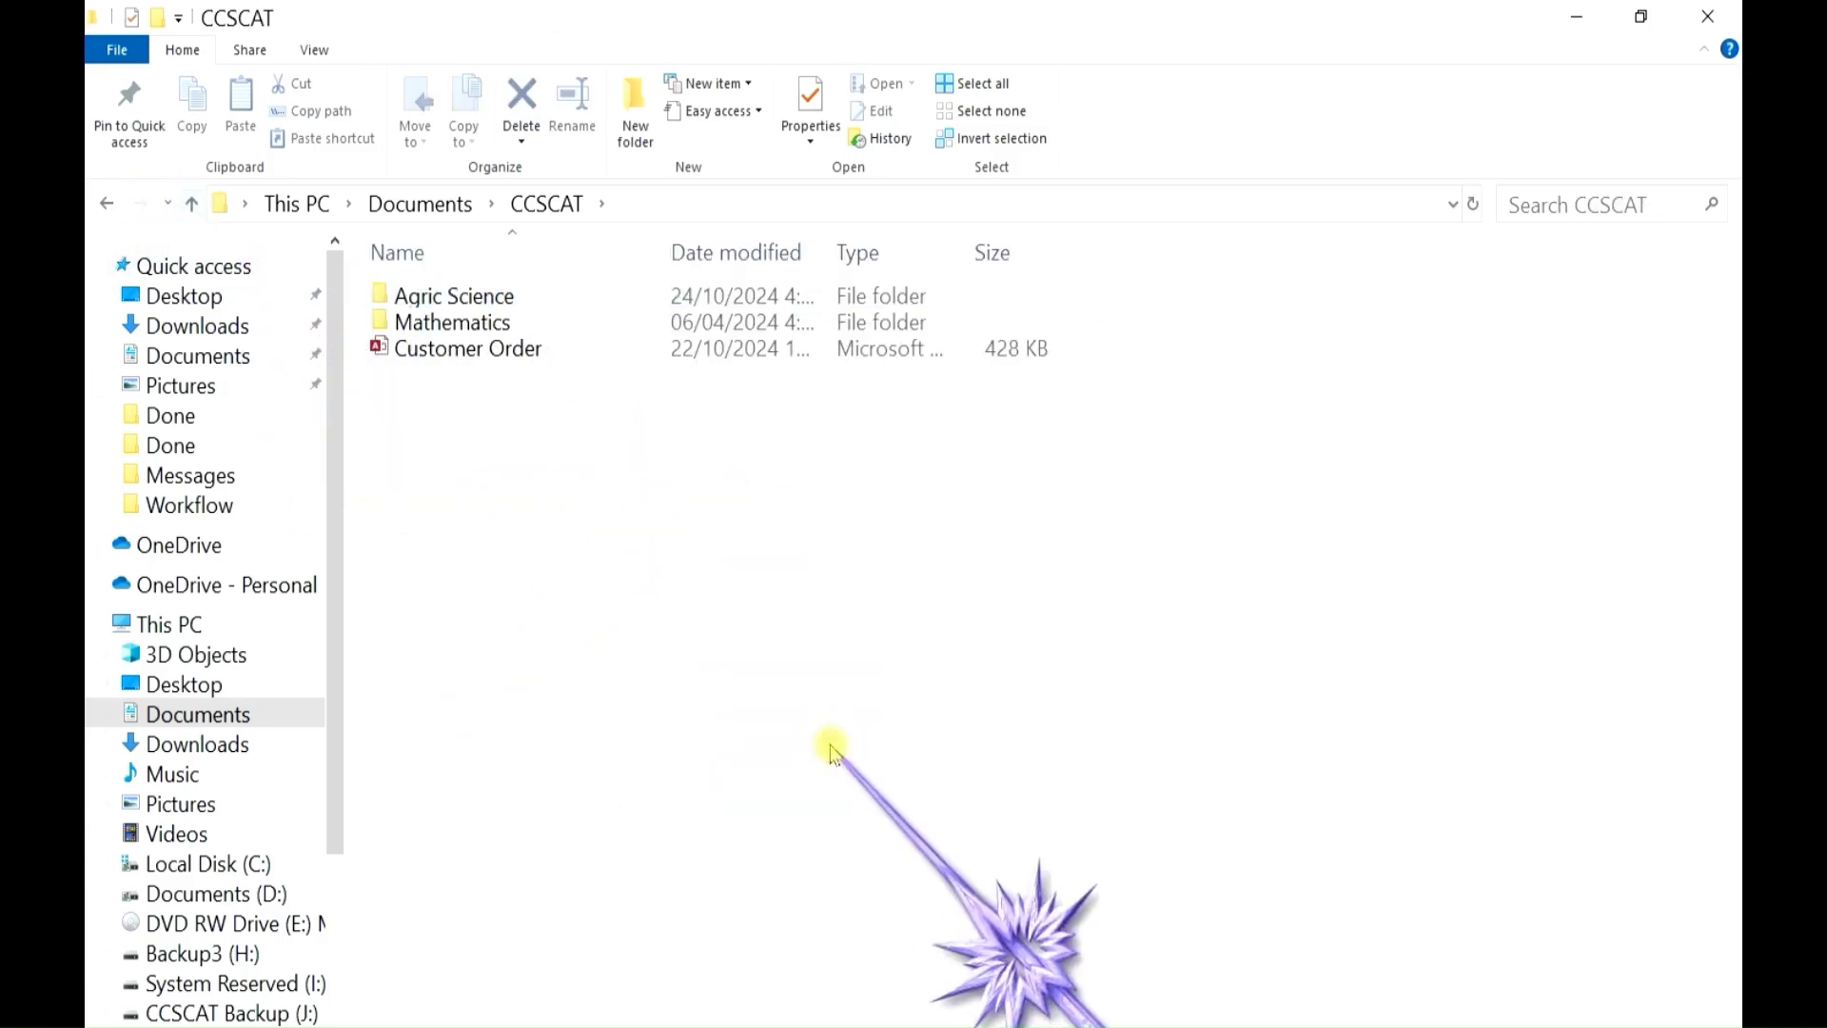
Copy the Agric Science folder from CCSCAT to the root of the USB drive (L:) and close the File Explorer window
{"action": "left_click", "coordinate": [476, 299]}
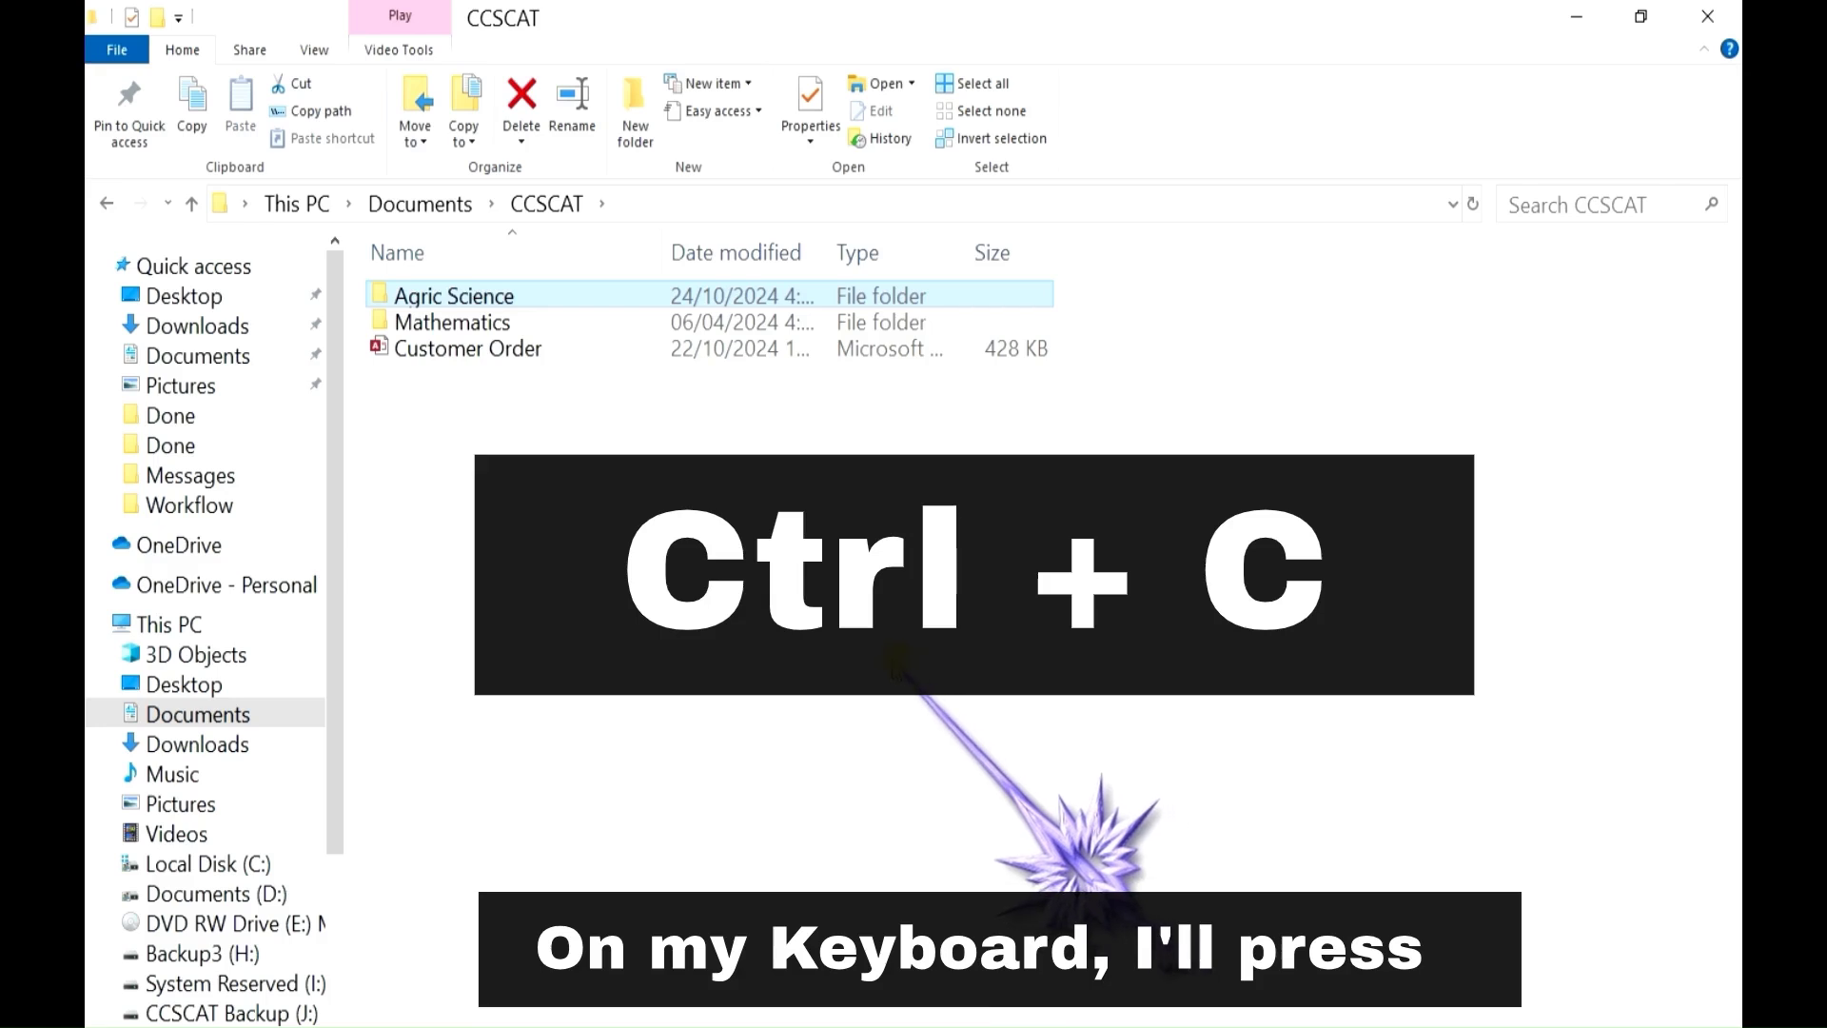
{"action": "key", "text": "ctrl+c"}
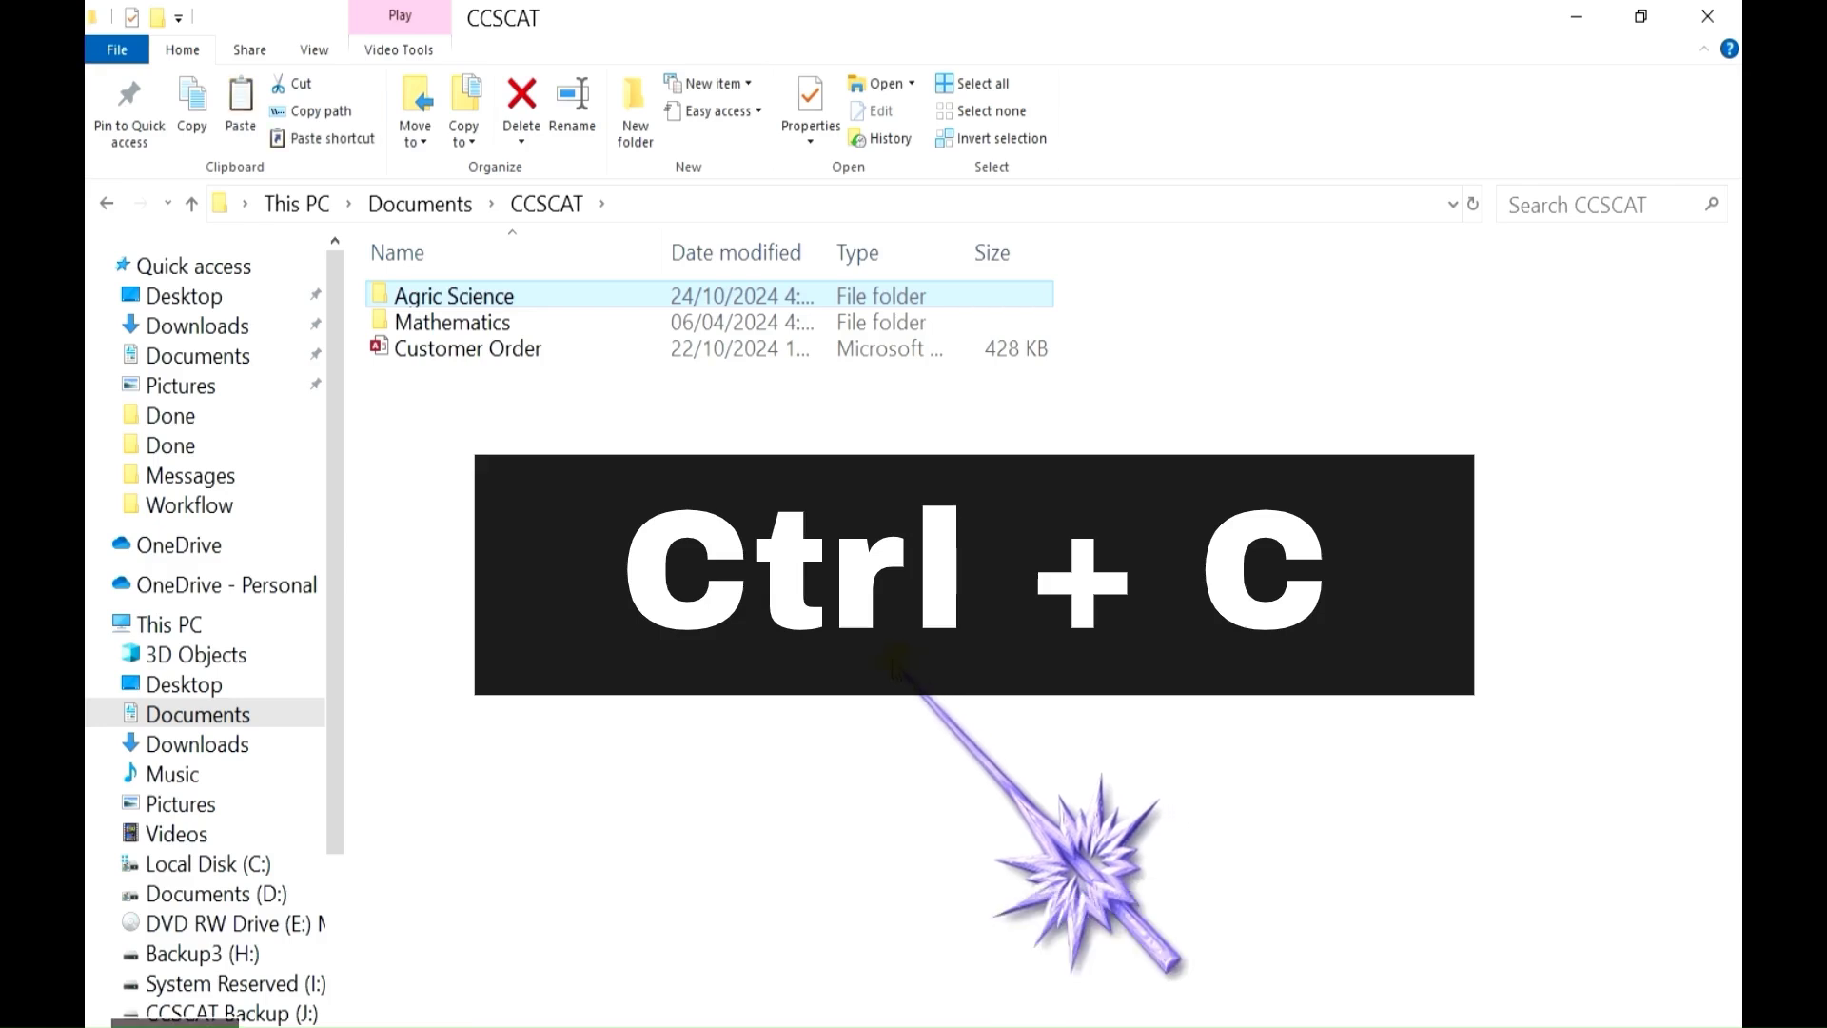
{"action": "left_click", "coordinate": [168, 624]}
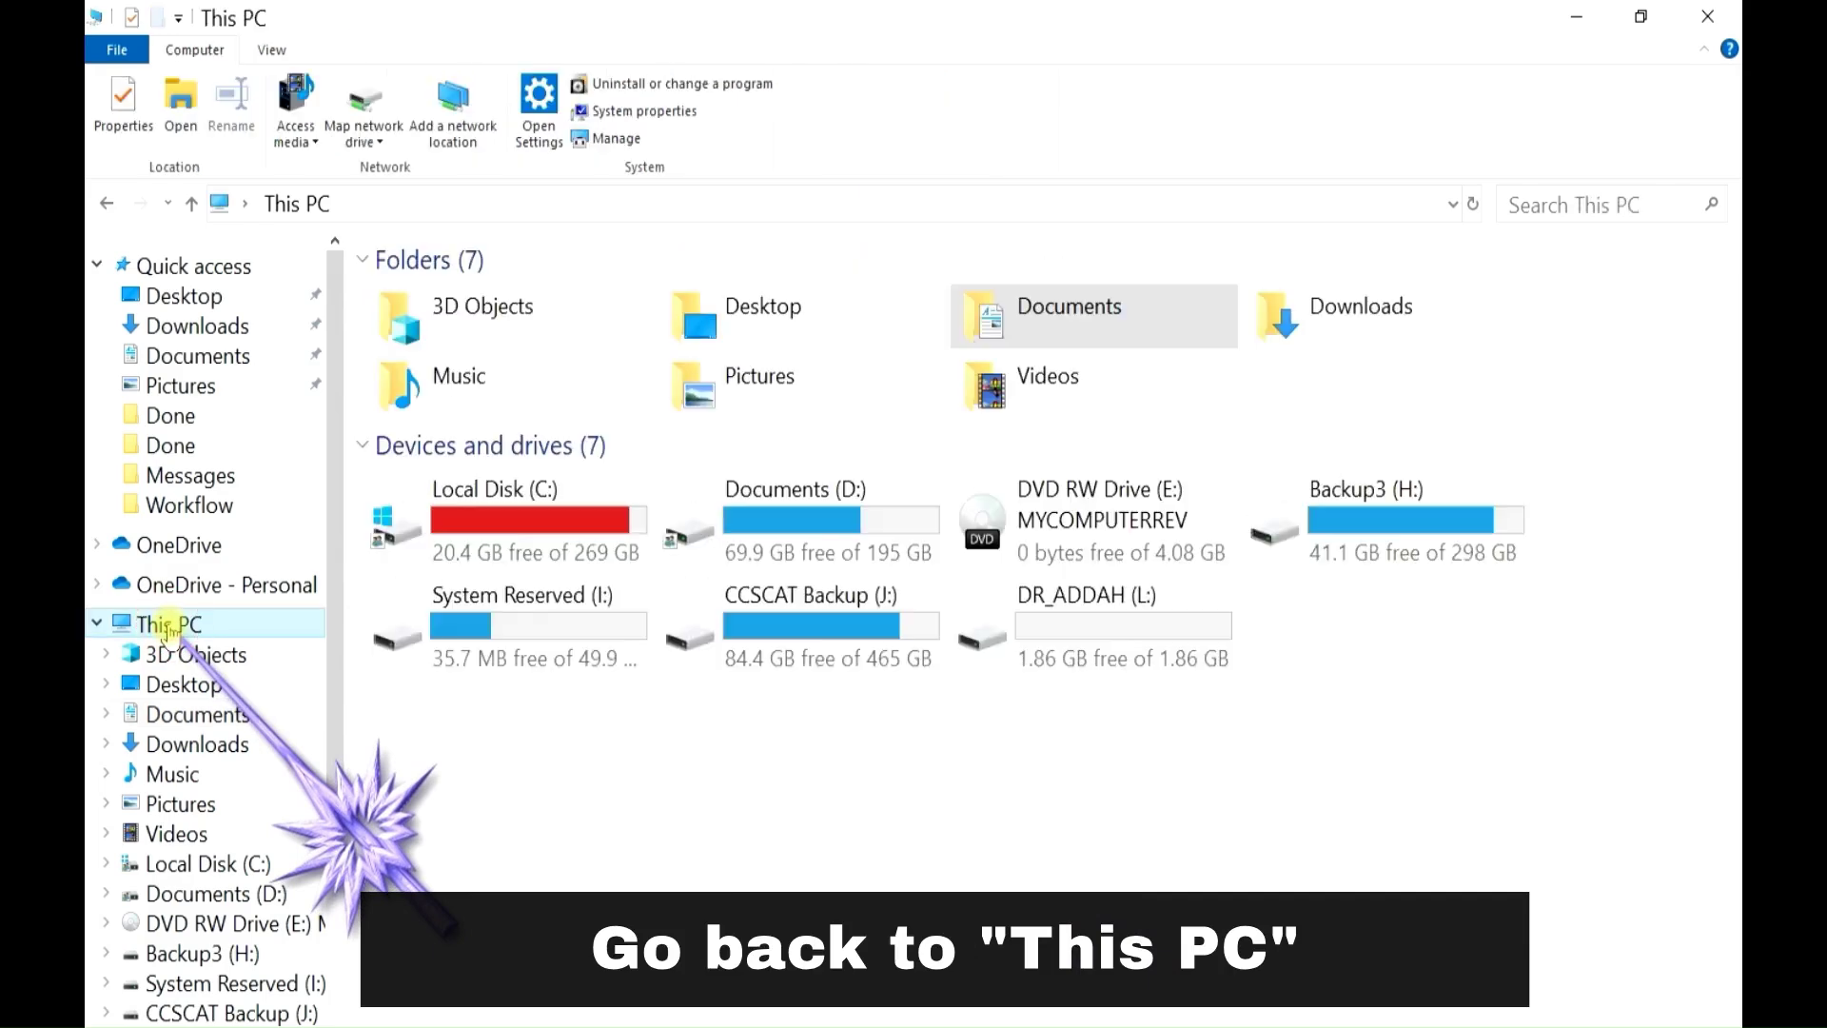
{"action": "right_click", "coordinate": [1099, 630]}
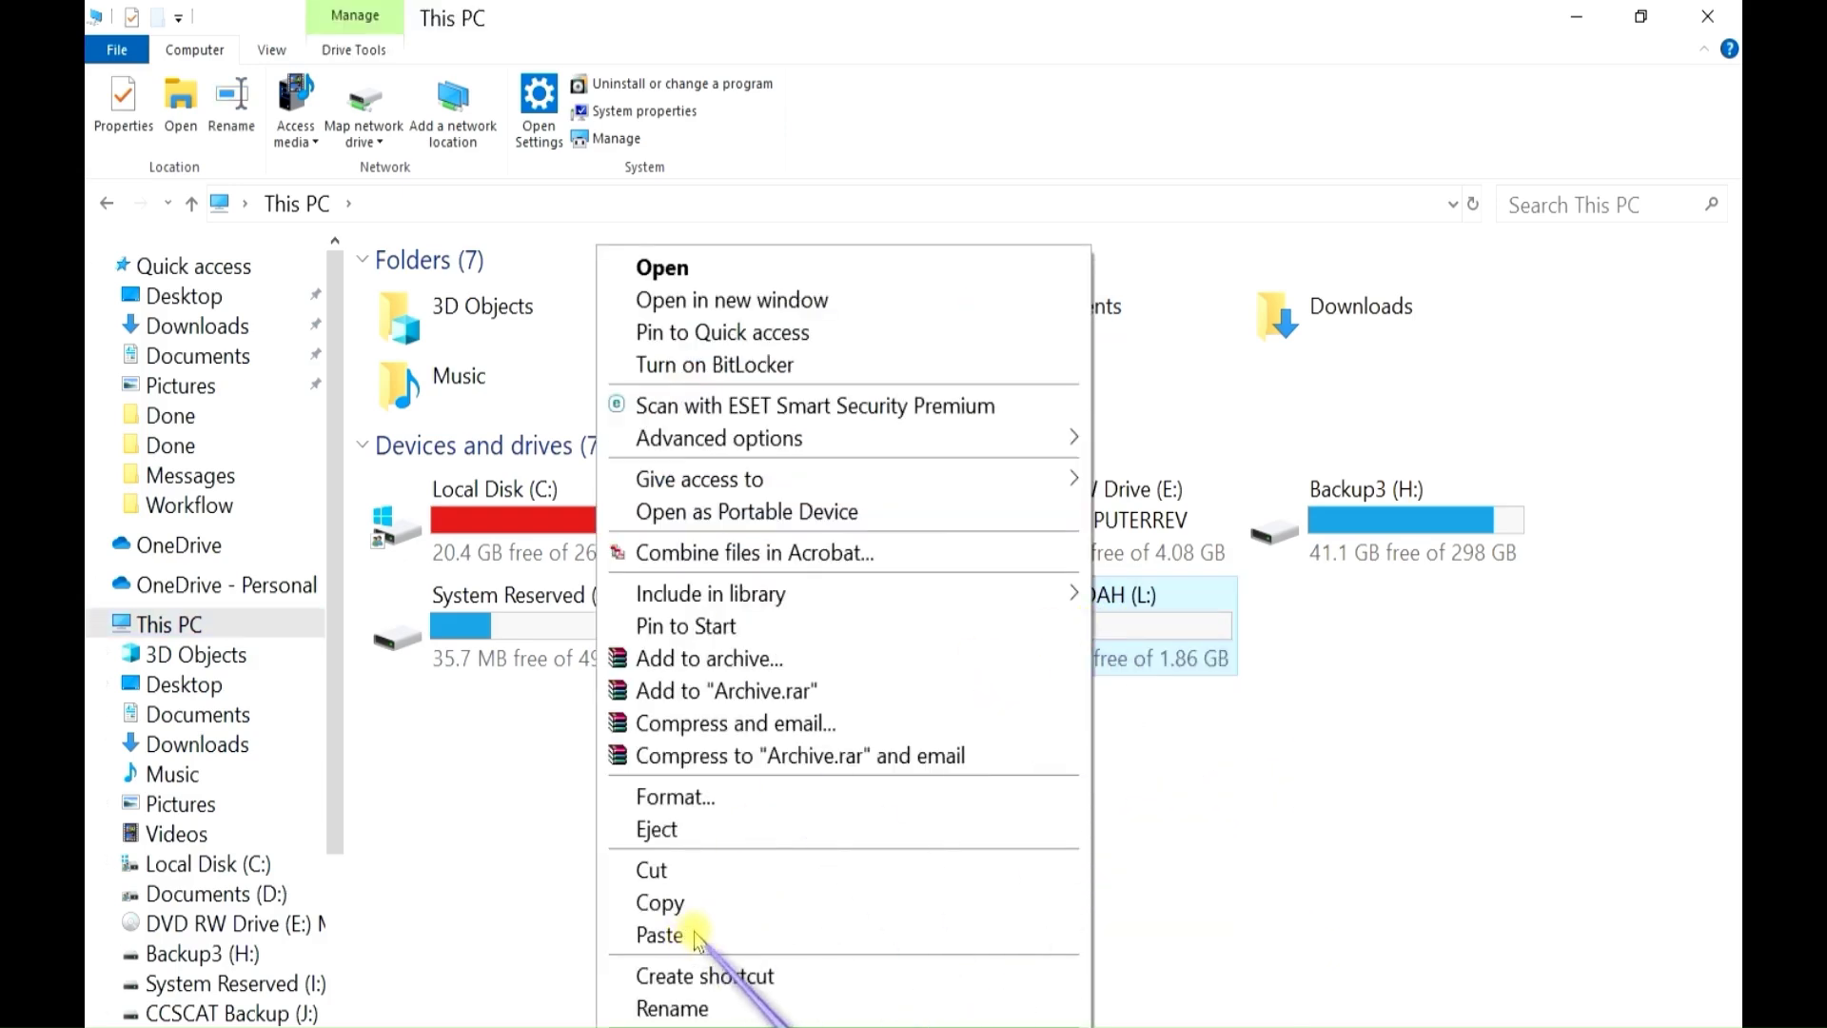
{"action": "left_click", "coordinate": [1224, 837]}
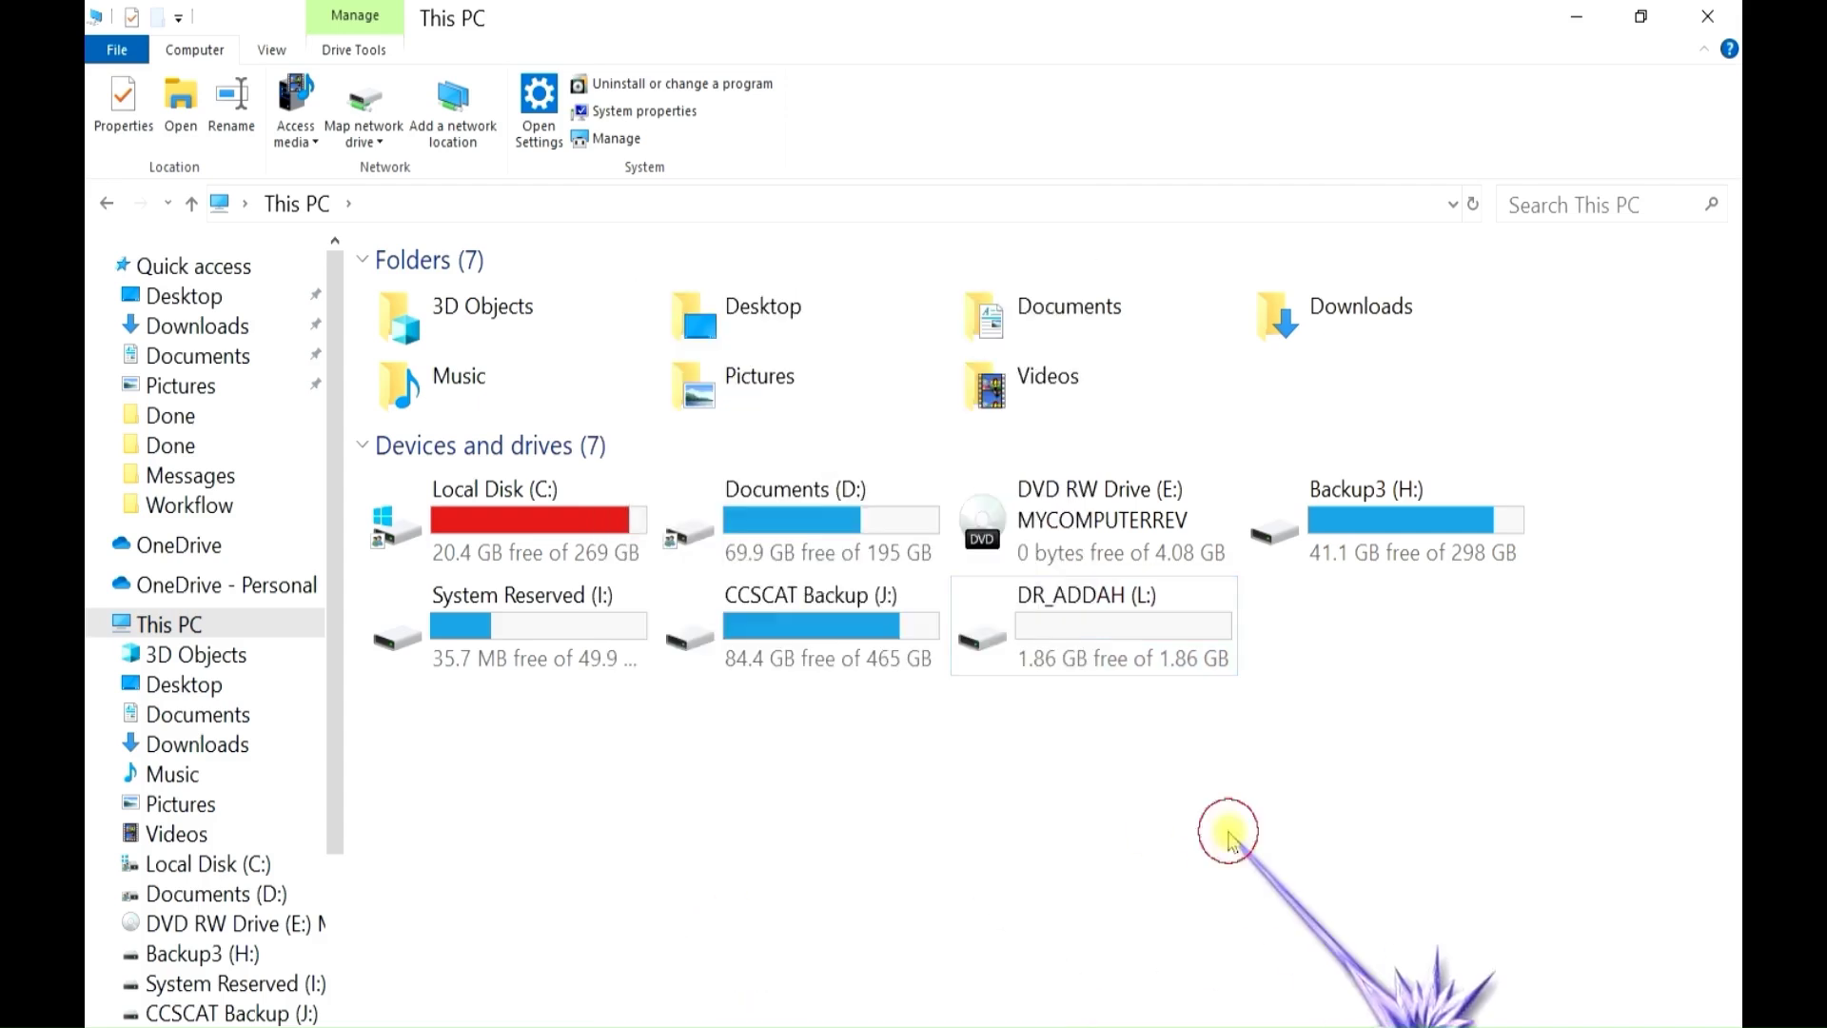
{"action": "double_click", "coordinate": [1097, 627]}
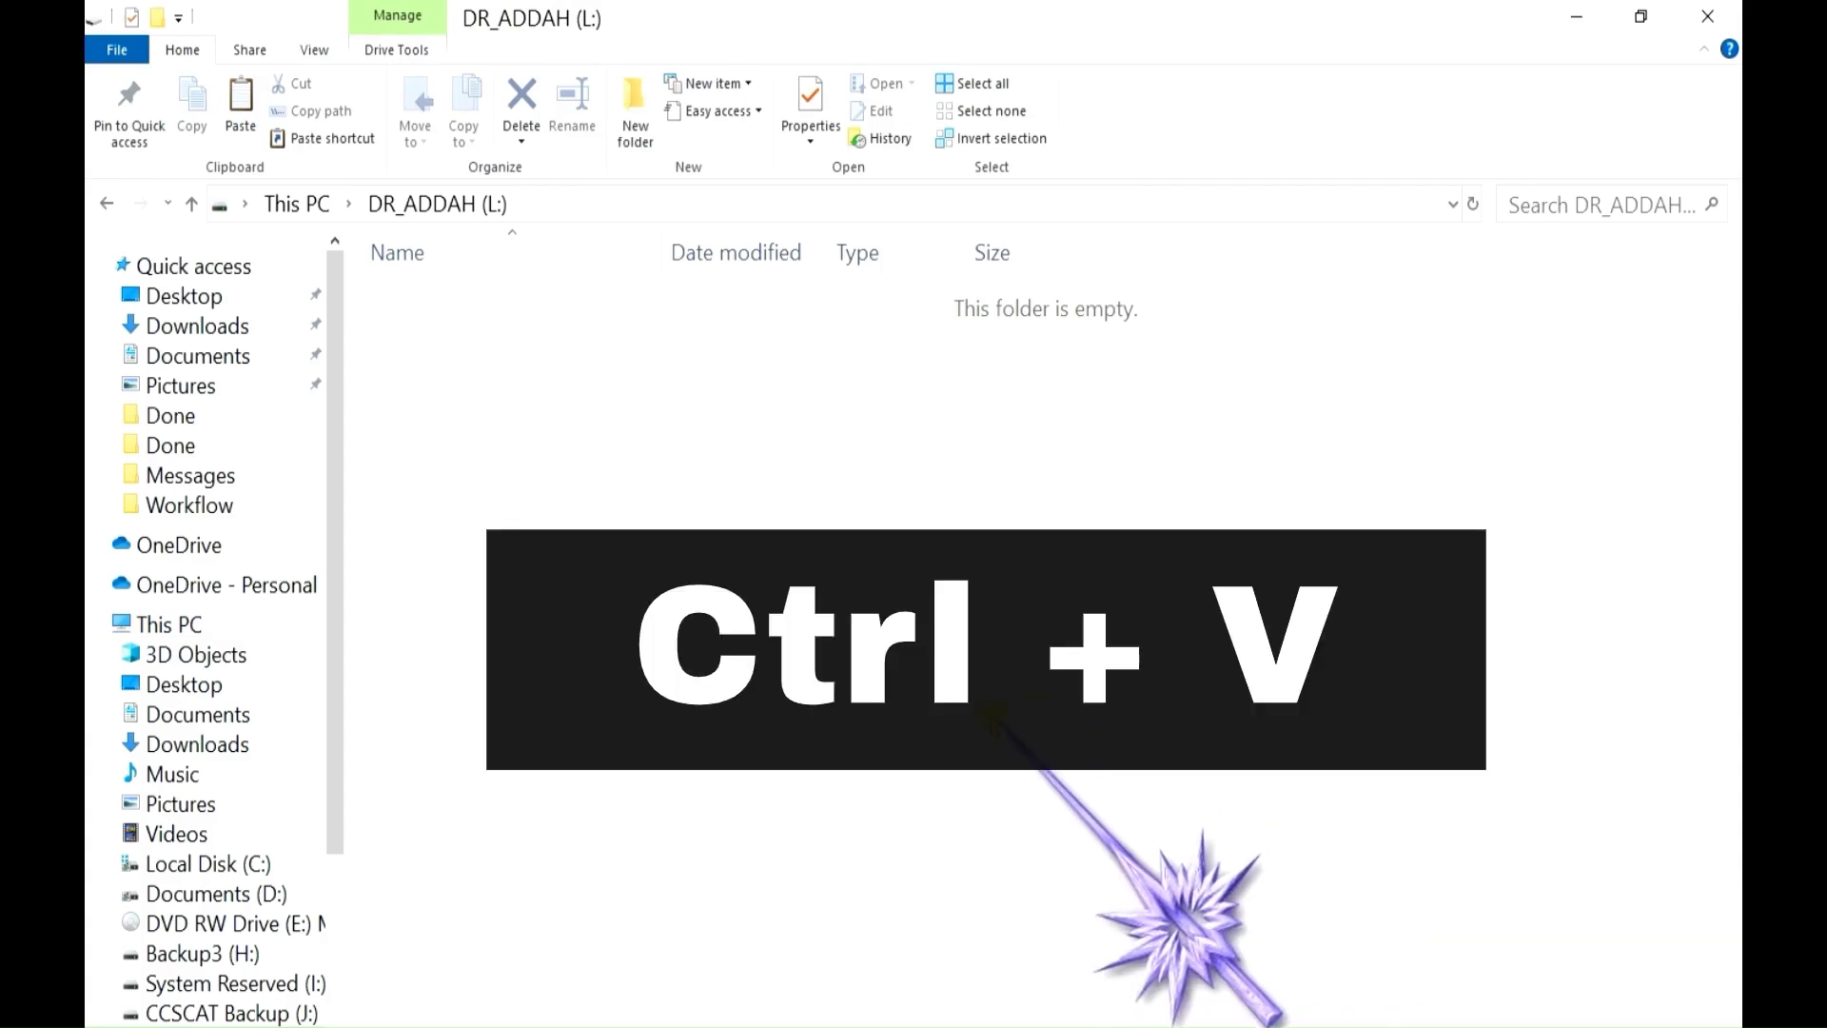
{"action": "key", "text": "ctrl+v"}
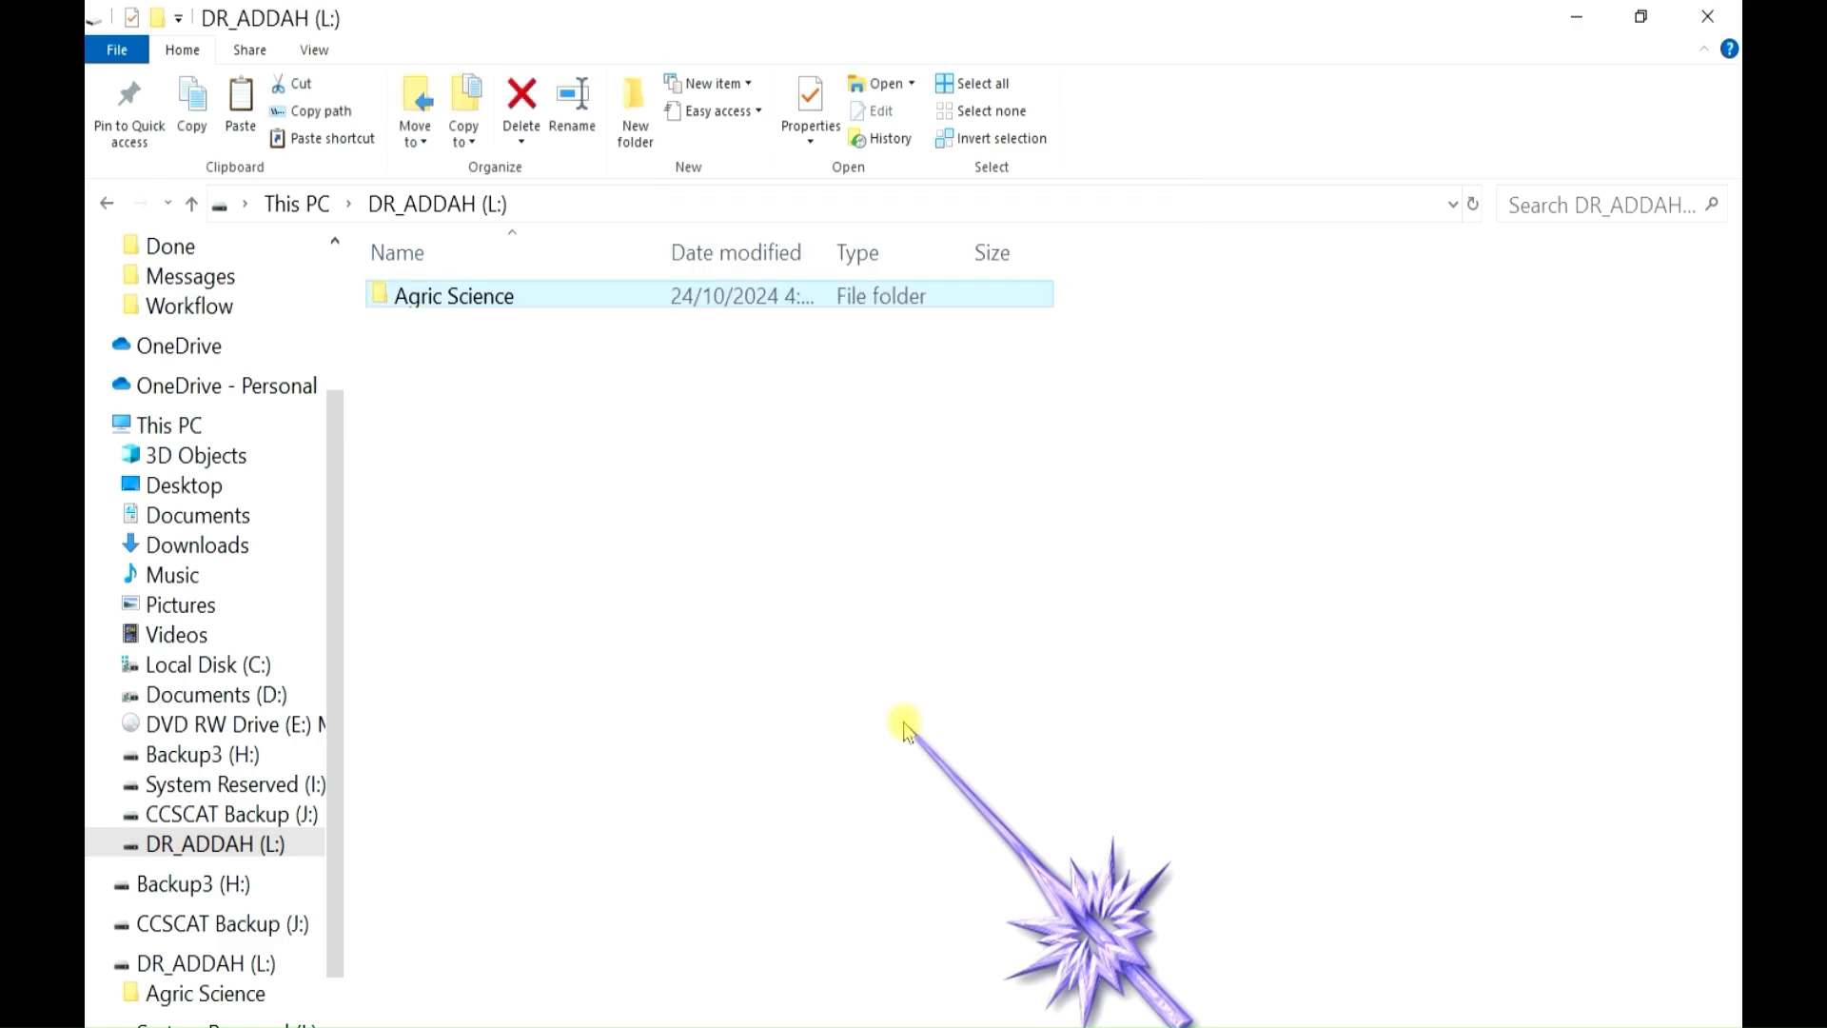
{"action": "key", "text": "ctrl+c"}
{"action": "key", "text": "ctrl+v"}
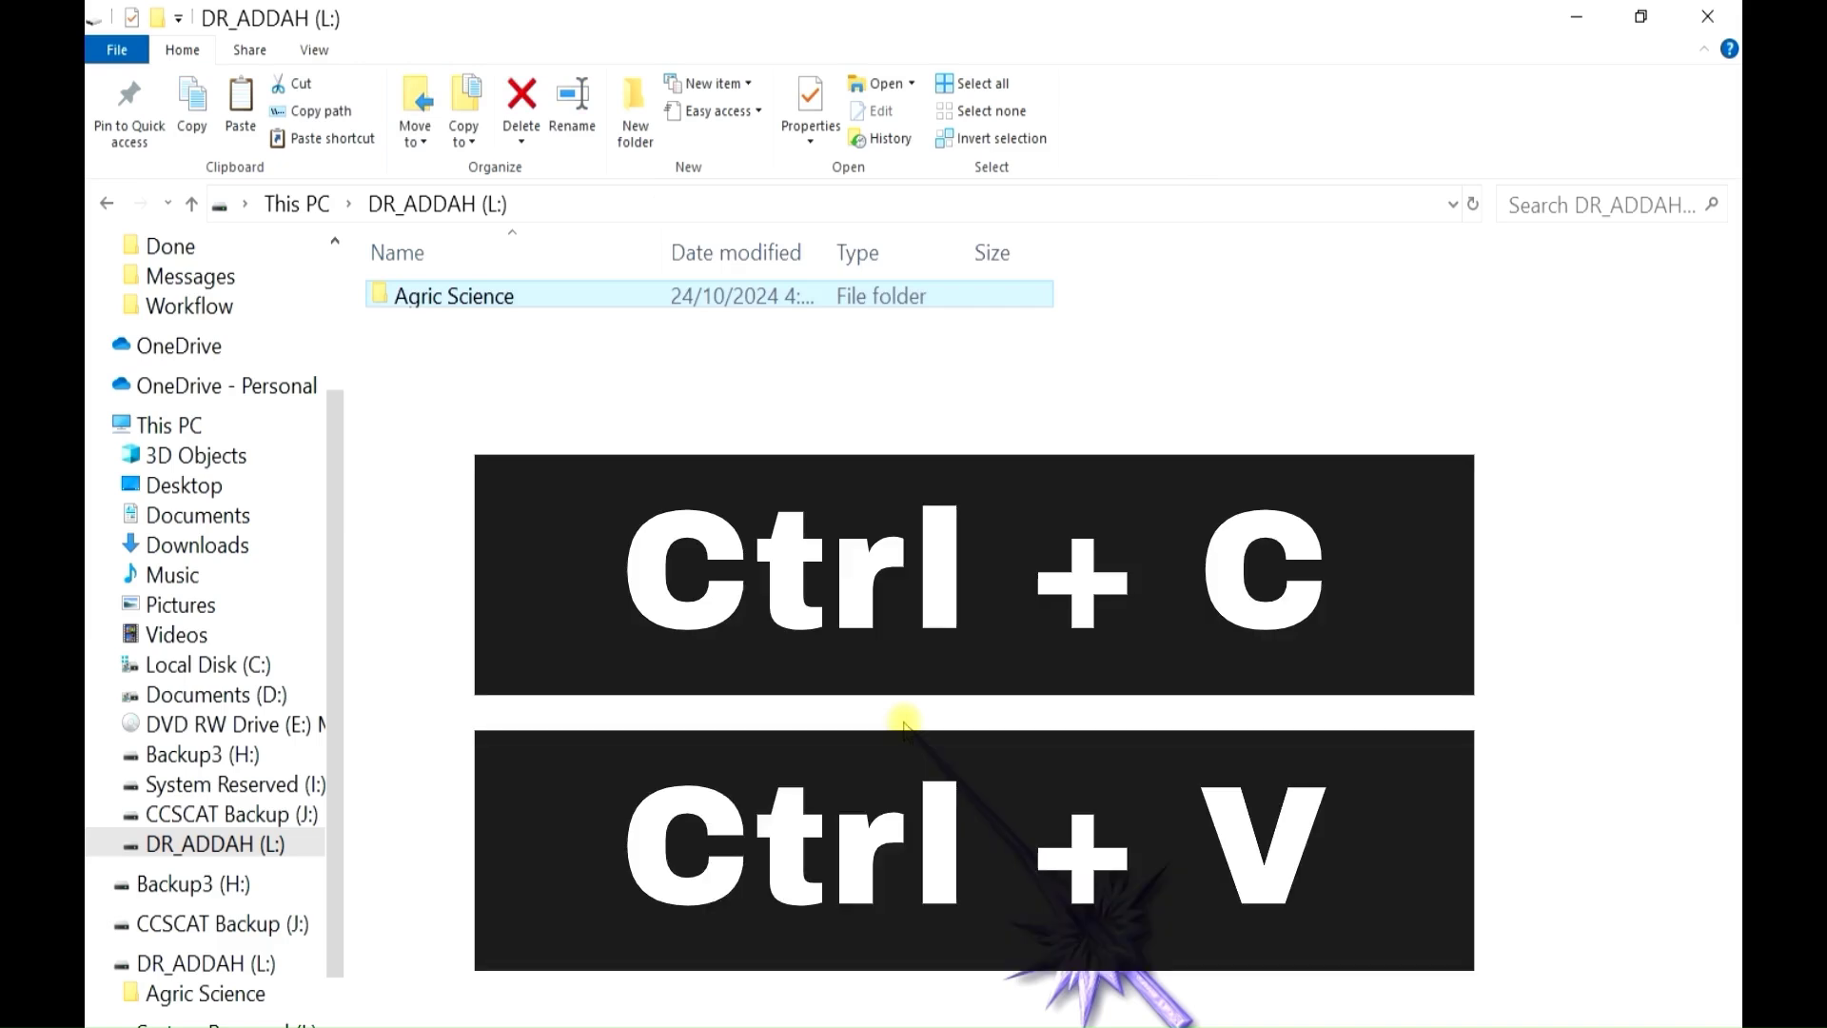
{"action": "left_click", "coordinate": [1707, 16]}
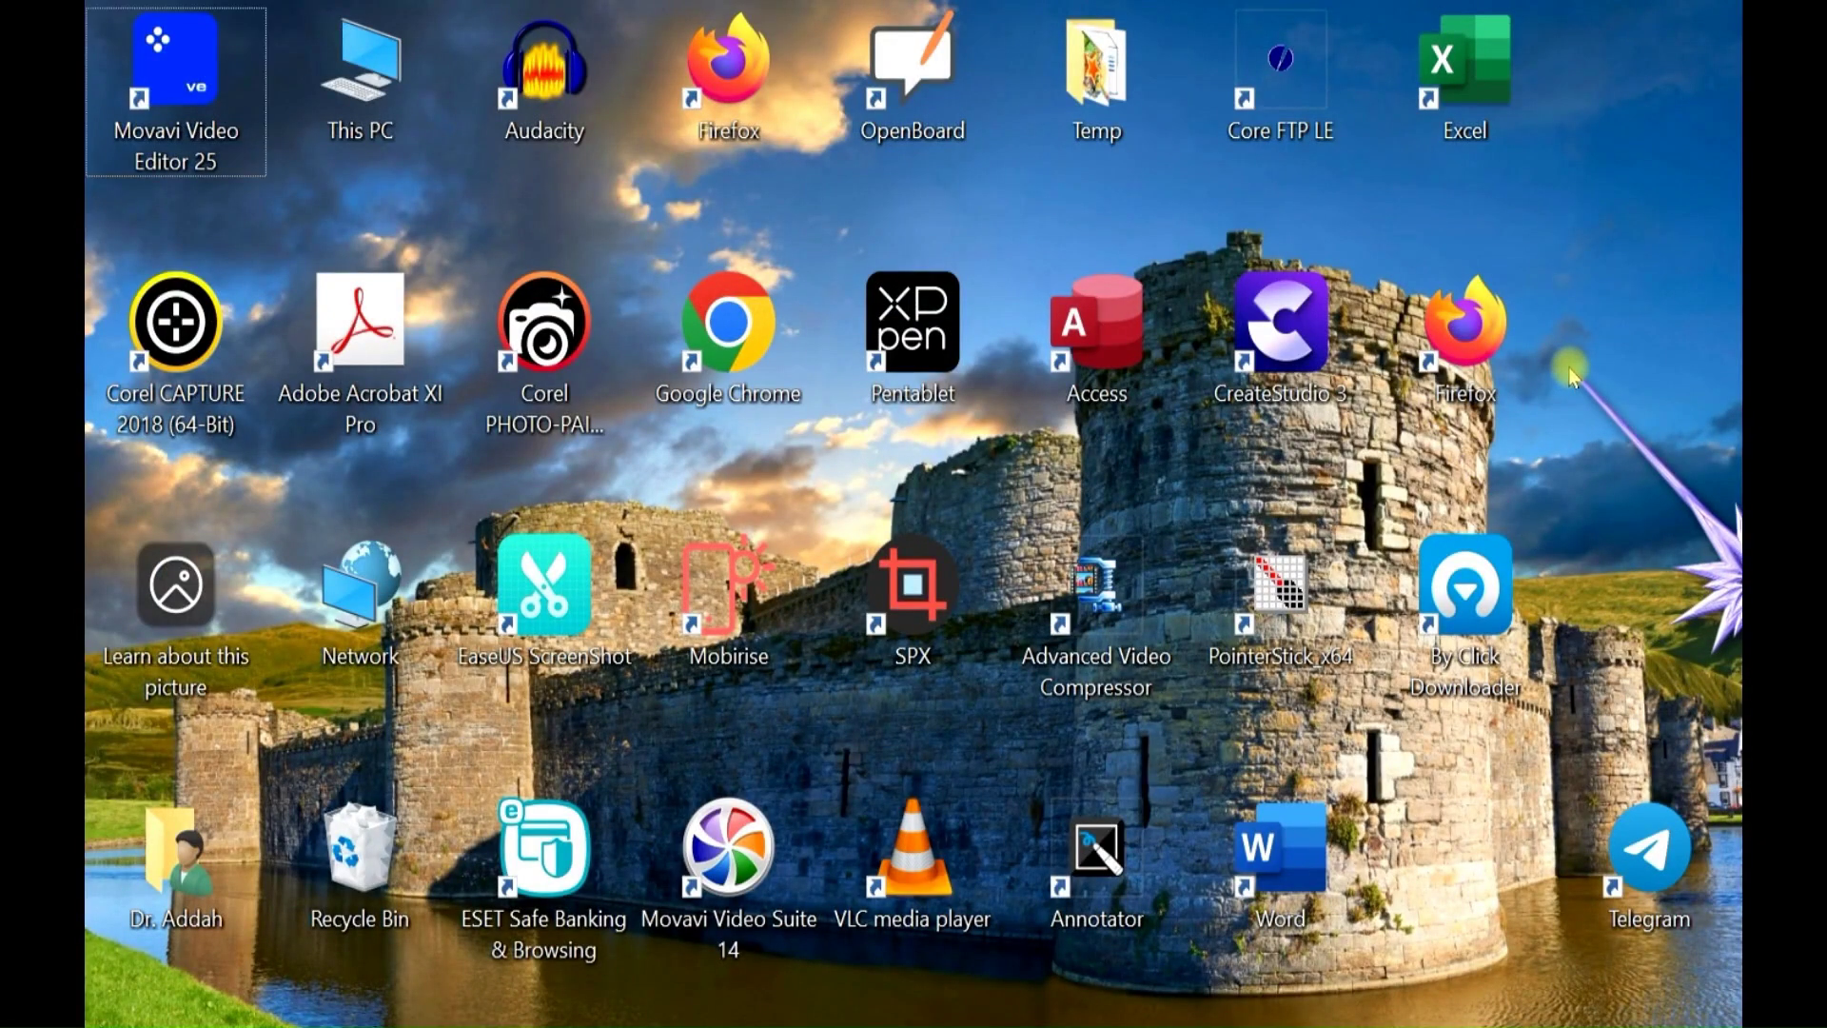
View the Agric Science folder on the USB drive (L:) in a new File Explorer window, widening the Name column to show full file names
{"action": "key", "text": "super+e"}
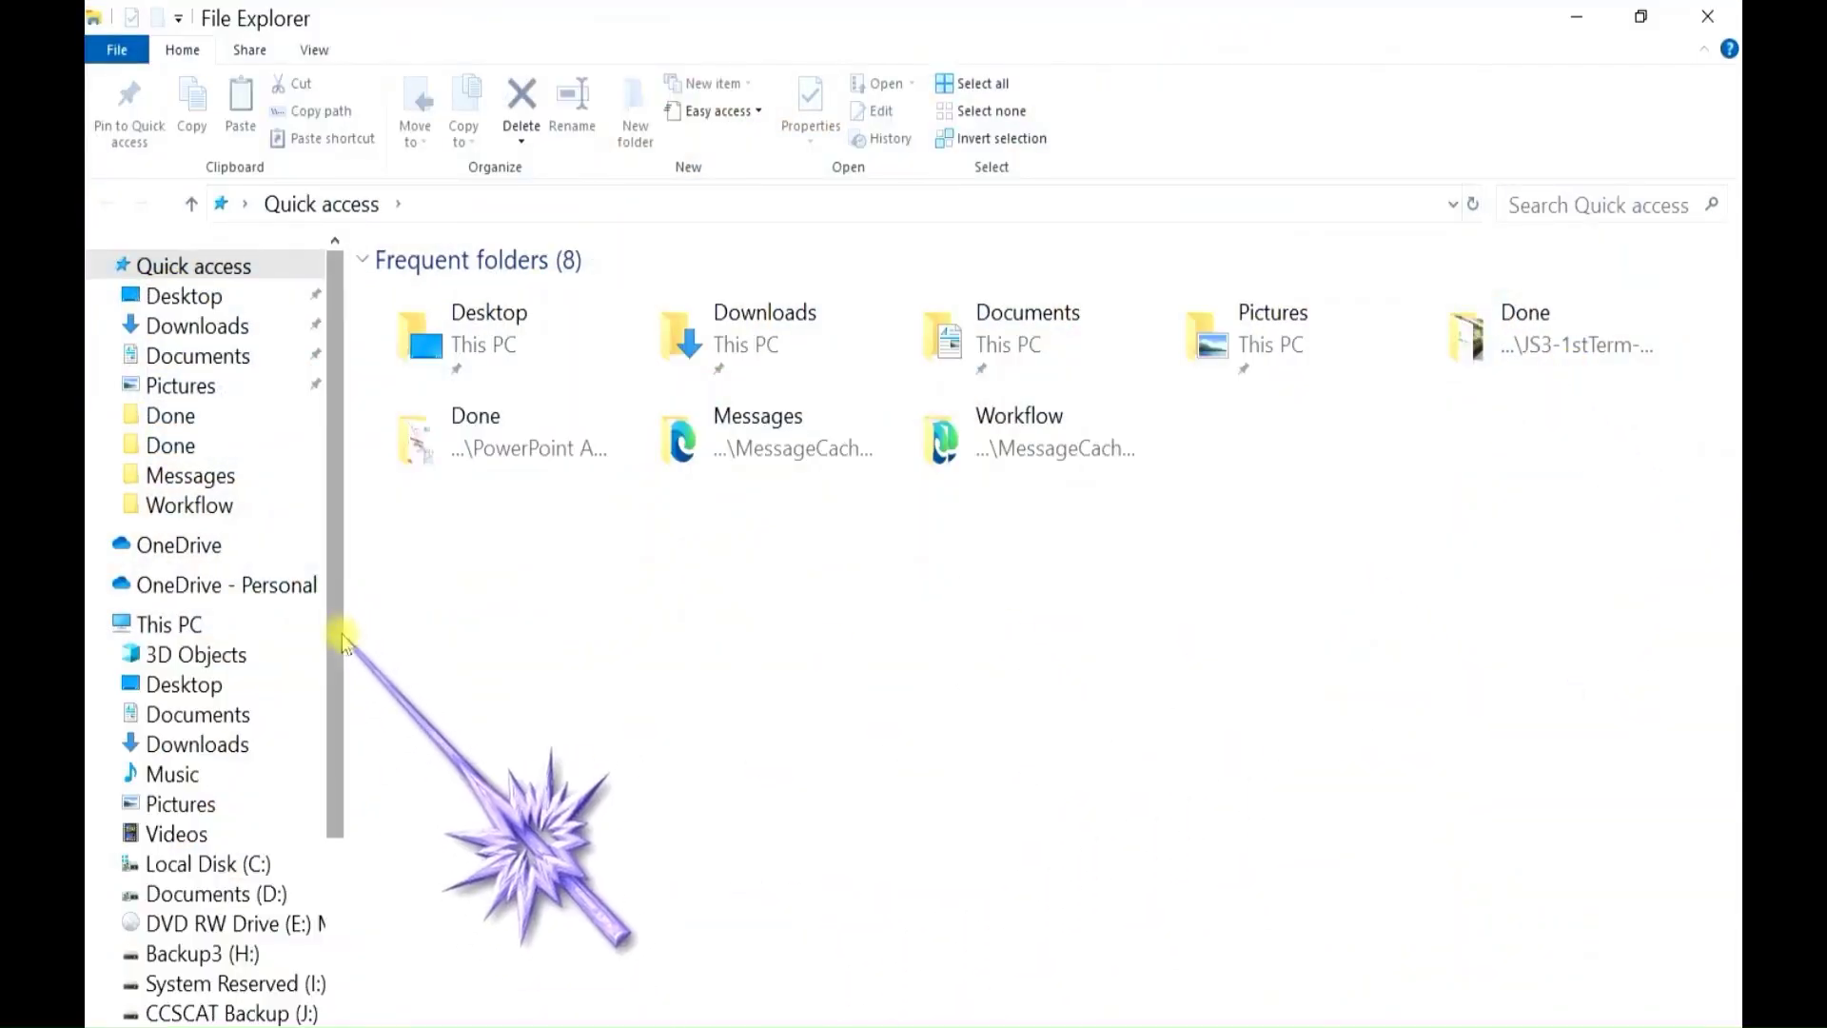
{"action": "left_click_drag", "start_coordinate": [342, 627], "coordinate": [347, 804]}
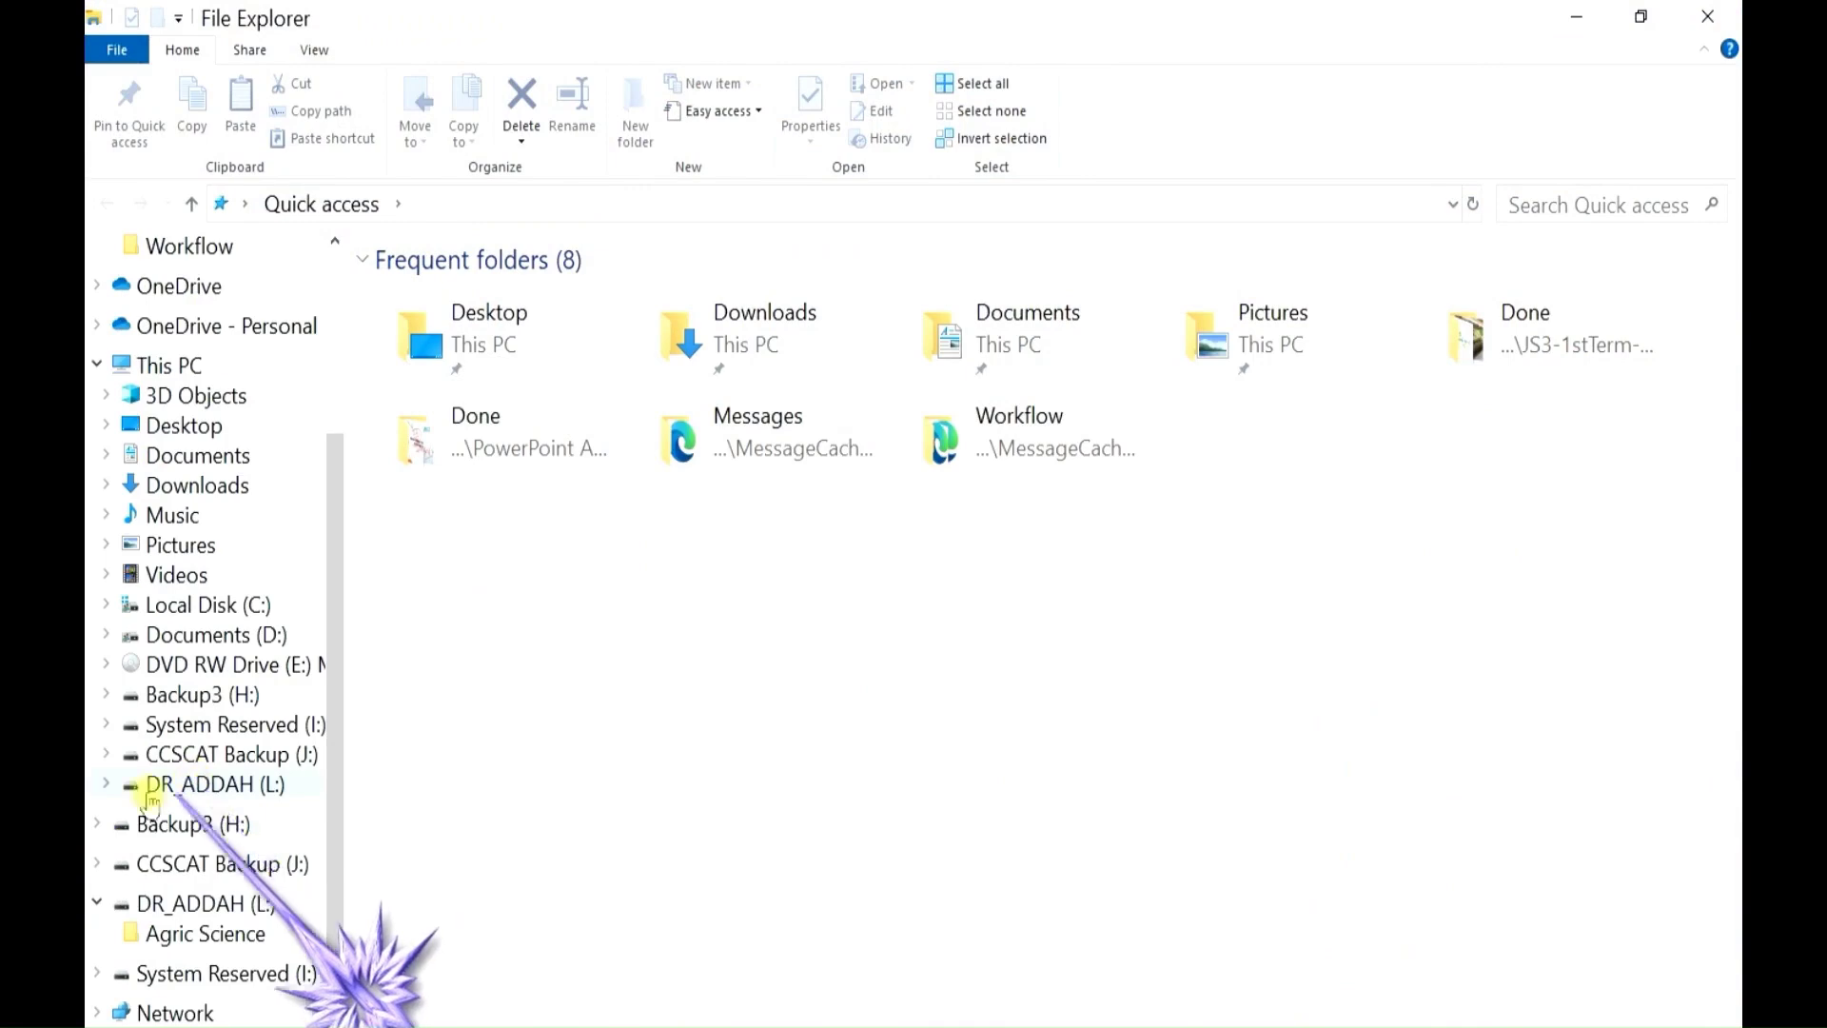
{"action": "left_click", "coordinate": [207, 785]}
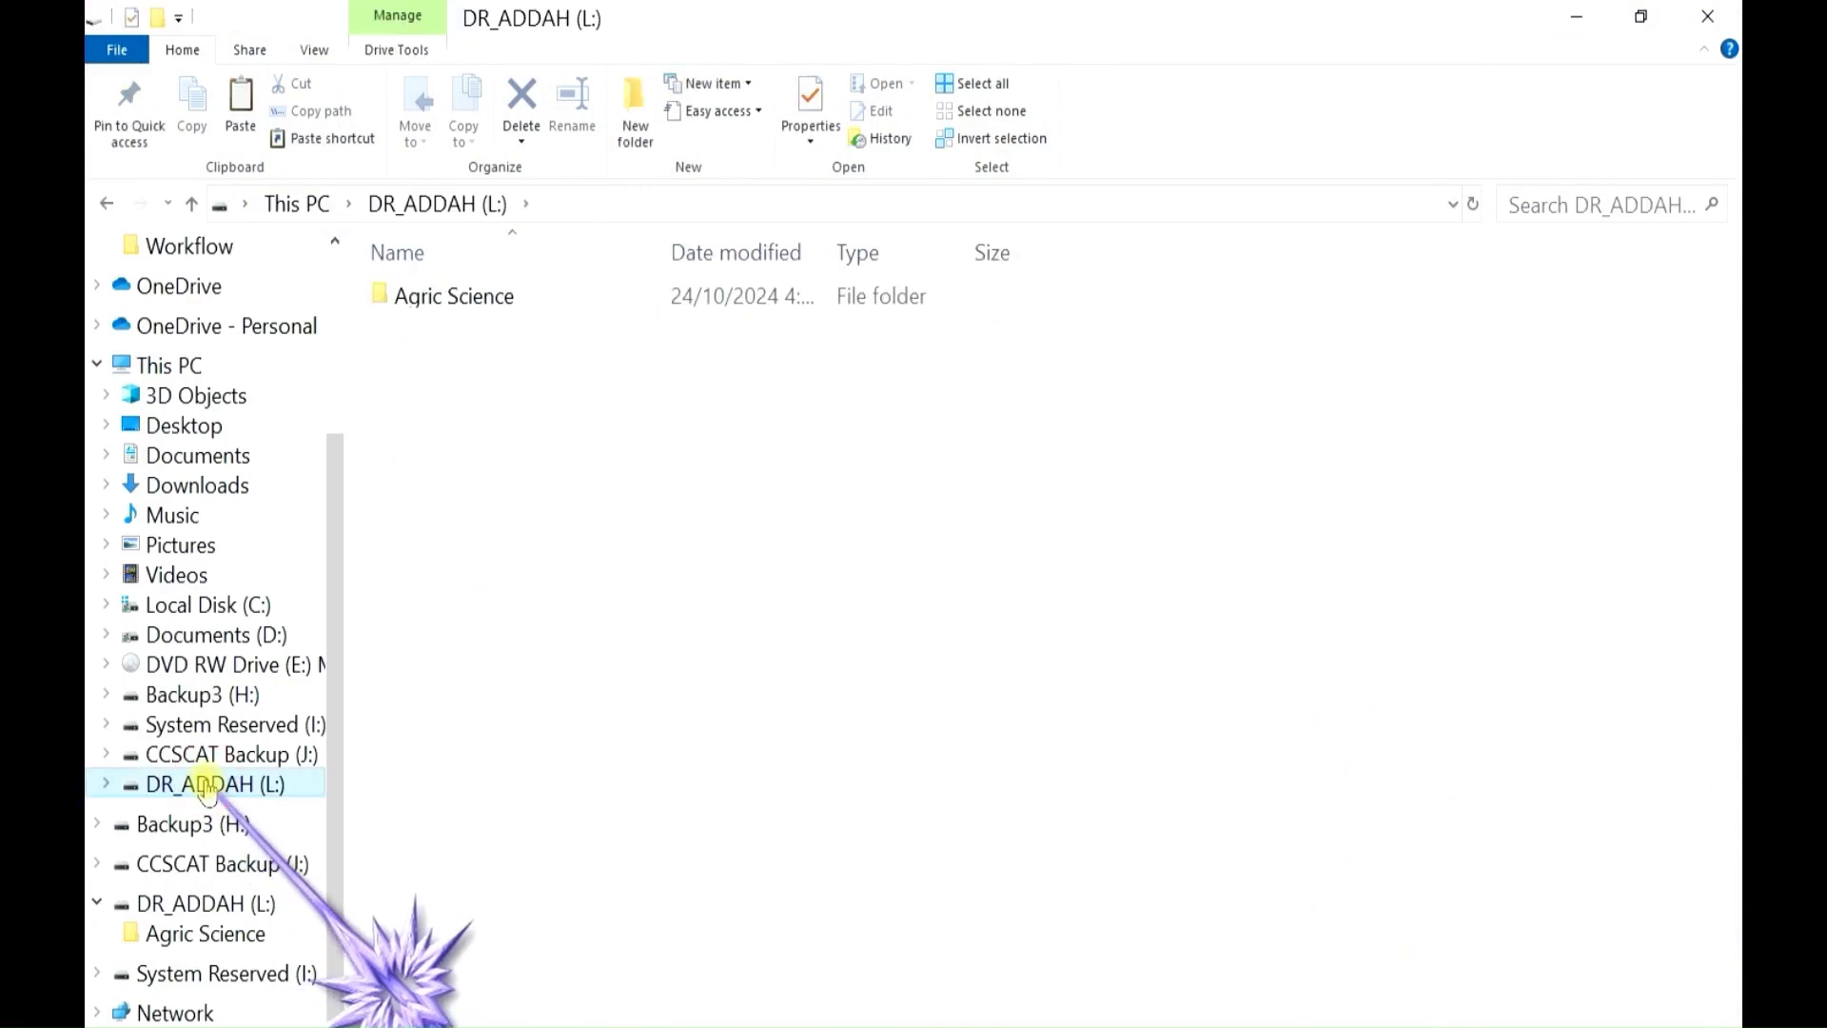
{"action": "double_click", "coordinate": [485, 299]}
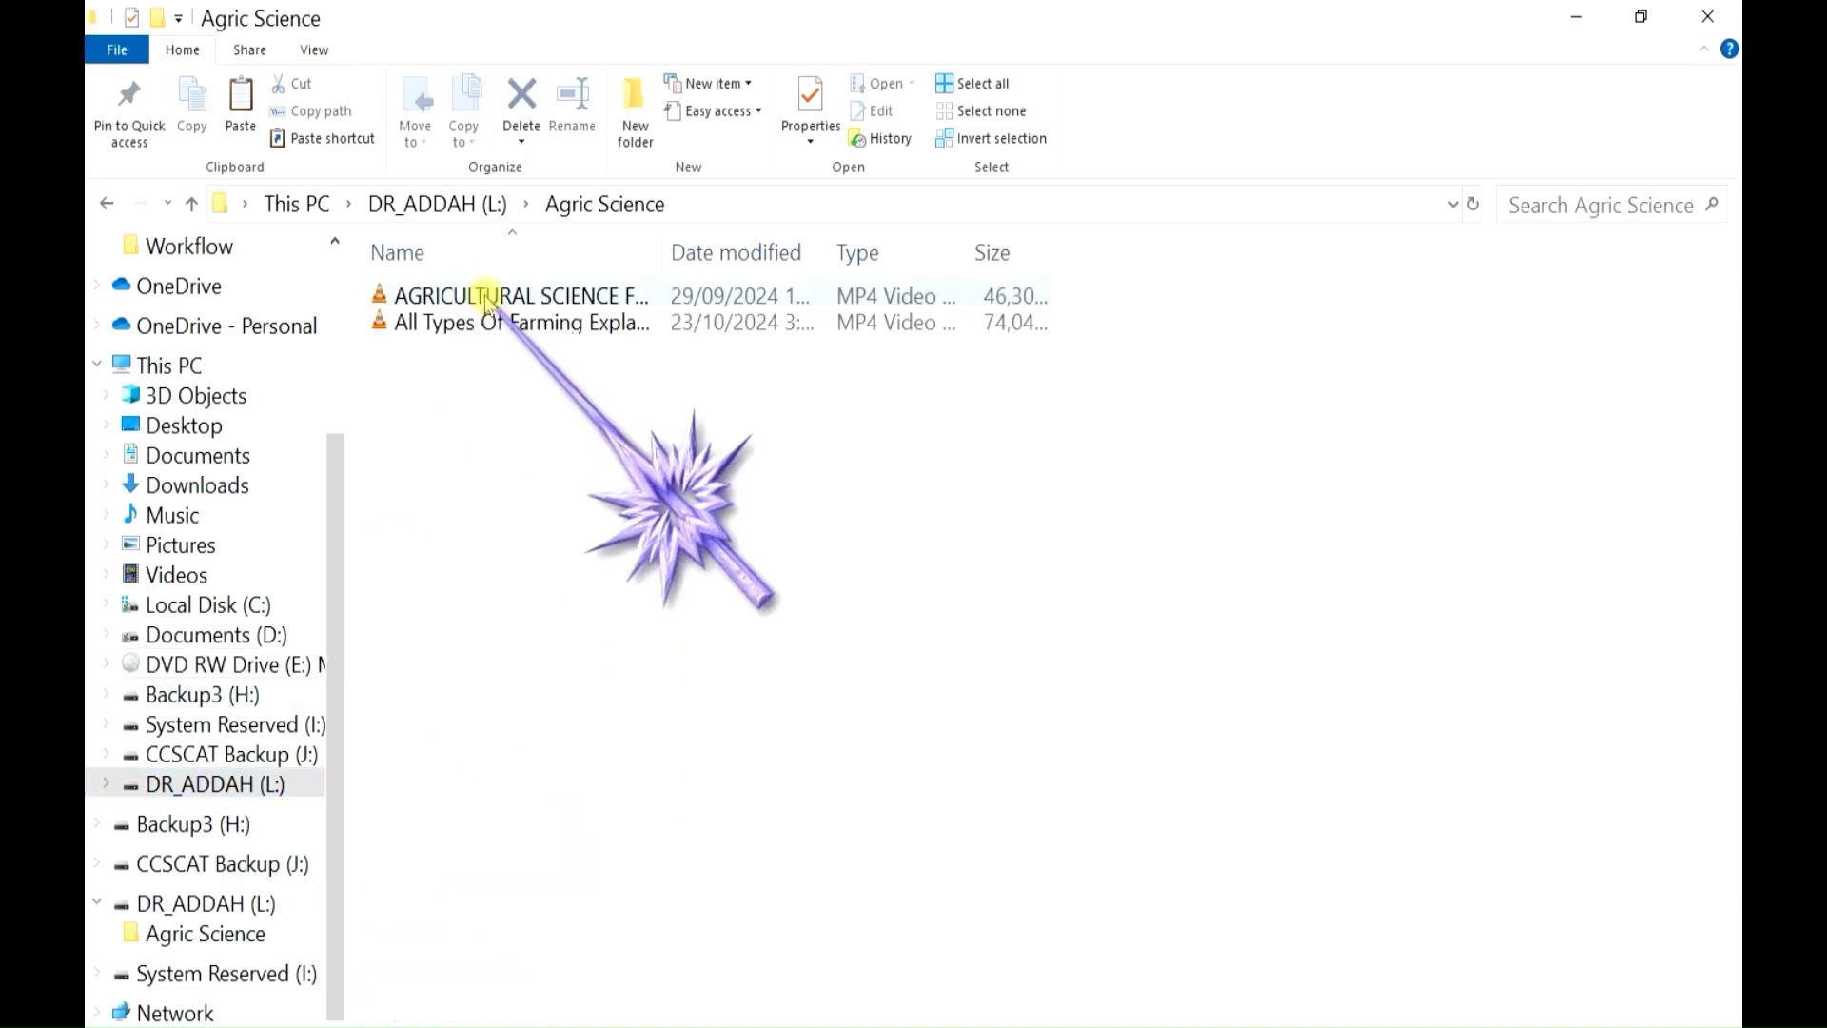
{"action": "left_click_drag", "start_coordinate": [671, 253], "coordinate": [997, 254]}
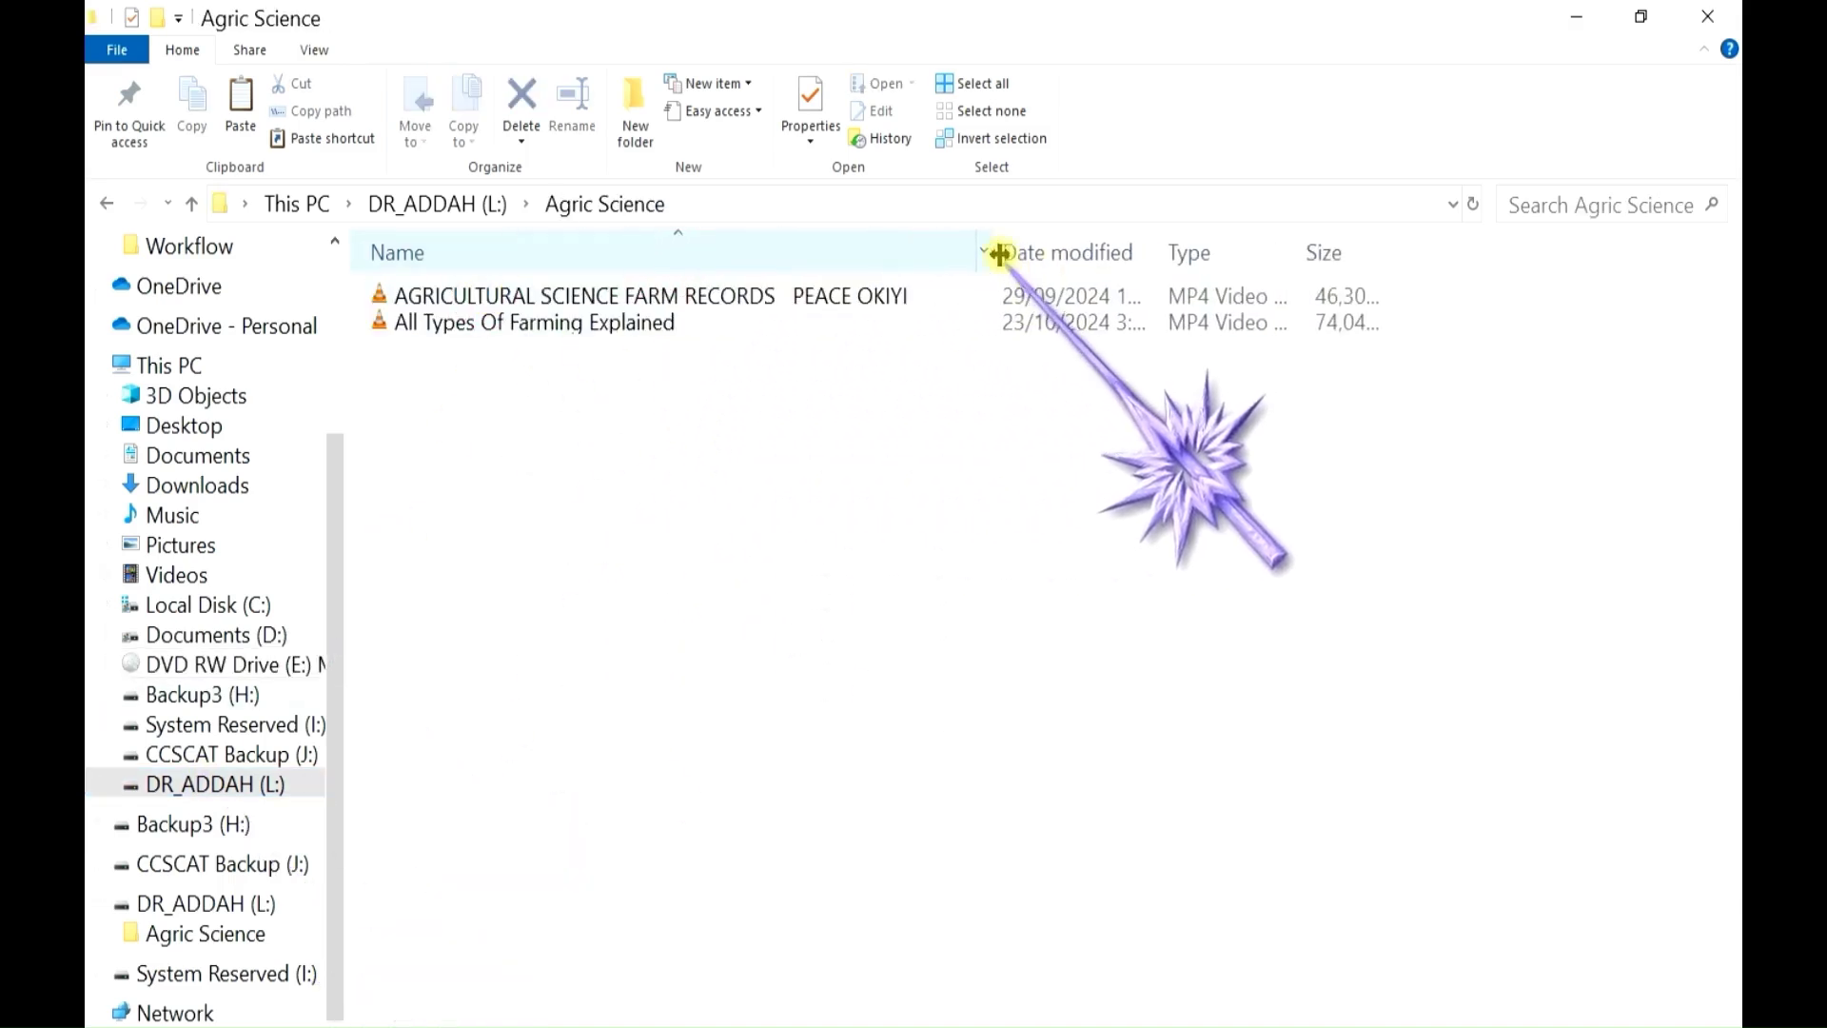